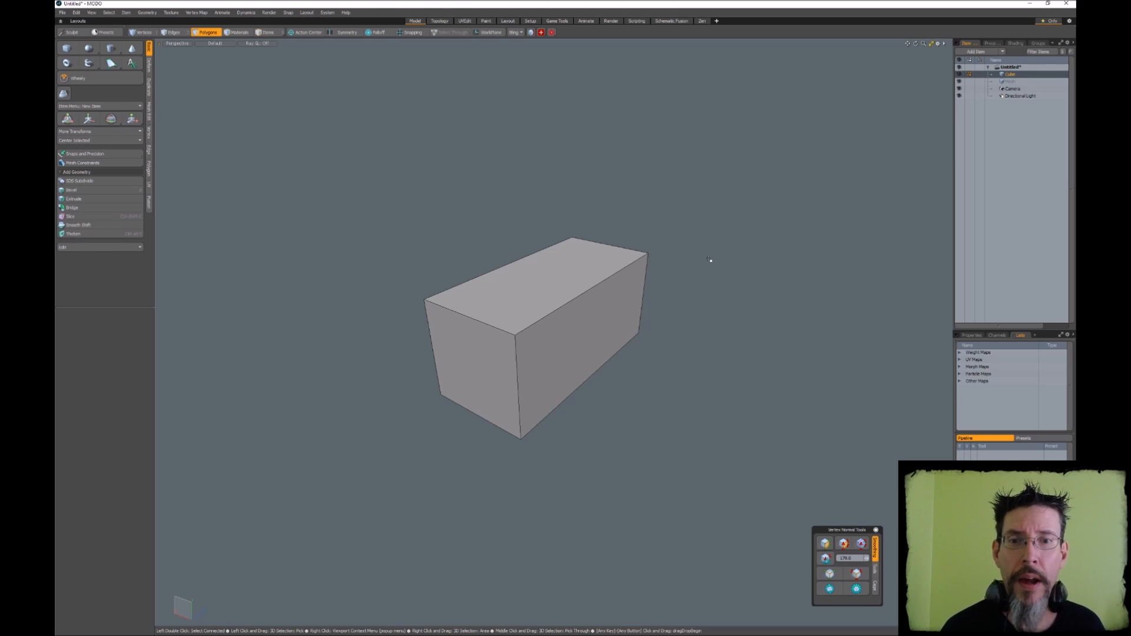
# Paste a copy of the box, offset so that it overlaps an upper corner of the original
pyautogui.keyDown('alt'); pyautogui.moveTo(709, 259); pyautogui.dragTo(606, 235); pyautogui.keyUp('alt')
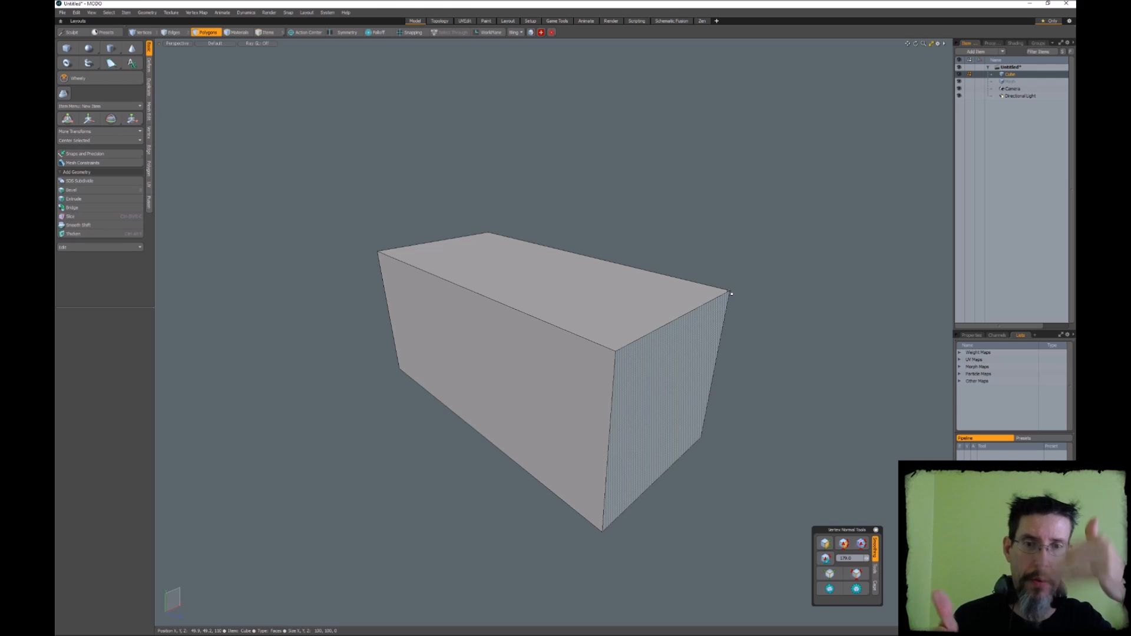
pyautogui.keyDown('alt'); pyautogui.moveTo(754, 281); pyautogui.dragTo(638, 262); pyautogui.keyUp('alt')
pyautogui.hotkey('ctrl', 'v')
pyautogui.keyDown('alt'); pyautogui.moveTo(740, 278); pyautogui.dragTo(463, 273); pyautogui.keyUp('alt')
# Bevel the pasted box's three edges that meet at the overlapping corner, with a bevel value of about 36.4
pyautogui.press('2')
pyautogui.keyDown('alt'); pyautogui.moveTo(554, 249); pyautogui.dragTo(460, 321); pyautogui.keyUp('alt')
pyautogui.keyDown('shift'); pyautogui.click(449, 356); pyautogui.keyUp('shift')
pyautogui.keyDown('alt'); pyautogui.moveTo(702, 349); pyautogui.dragTo(549, 360); pyautogui.keyUp('alt')
pyautogui.keyDown('alt'); pyautogui.moveTo(913, 362); pyautogui.dragTo(741, 331); pyautogui.keyUp('alt')
pyautogui.press('b')
pyautogui.moveTo(504, 343); pyautogui.dragTo(629, 343)
pyautogui.keyDown('alt'); pyautogui.moveTo(537, 321); pyautogui.dragTo(501, 323); pyautogui.keyUp('alt')
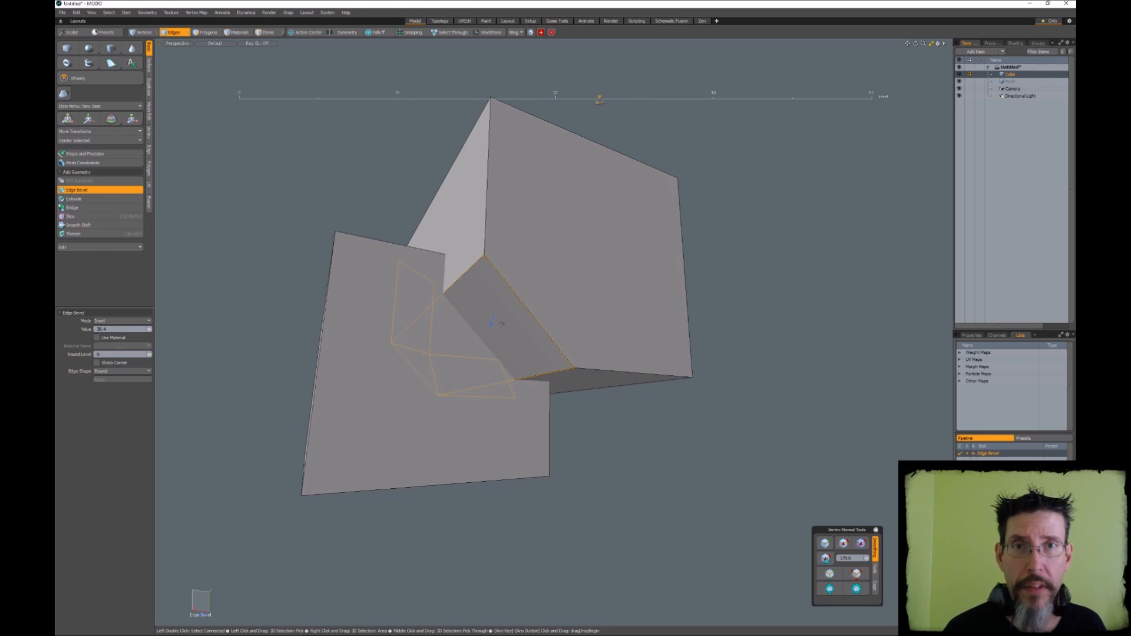
pyautogui.keyDown('alt'); pyautogui.moveTo(501, 324); pyautogui.dragTo(507, 291); pyautogui.keyUp('alt')
# Raise the edge bevel's round level until the overlapping corner has a smooth, multi-segment rounding
pyautogui.press('Up')
pyautogui.press('Up')
pyautogui.press('Up')
pyautogui.press('Up')
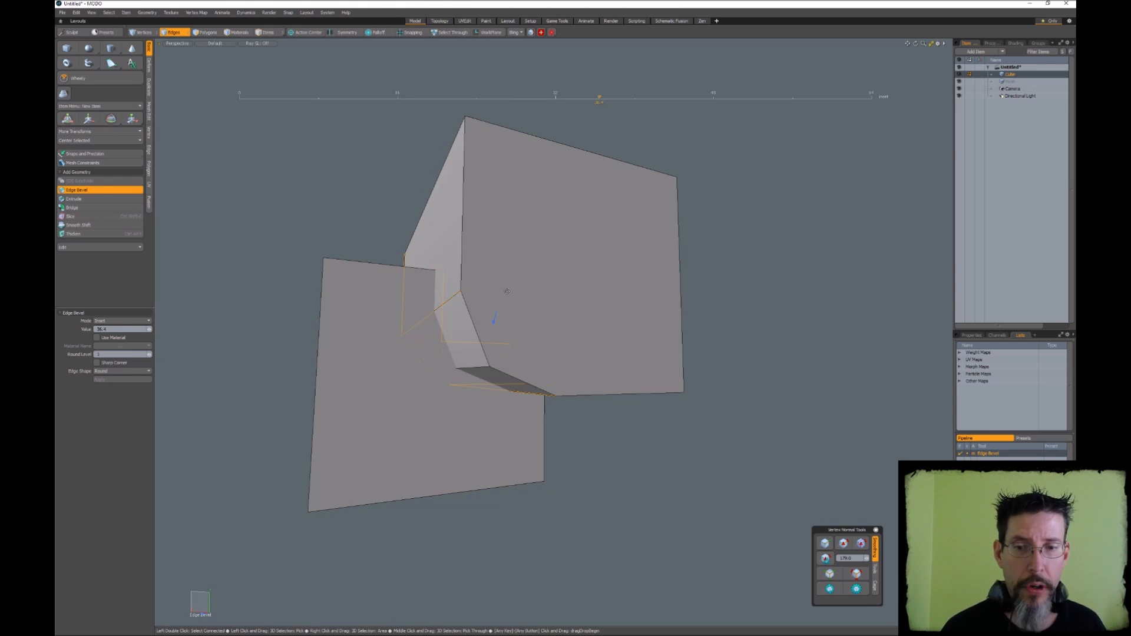
pyautogui.press('Up')
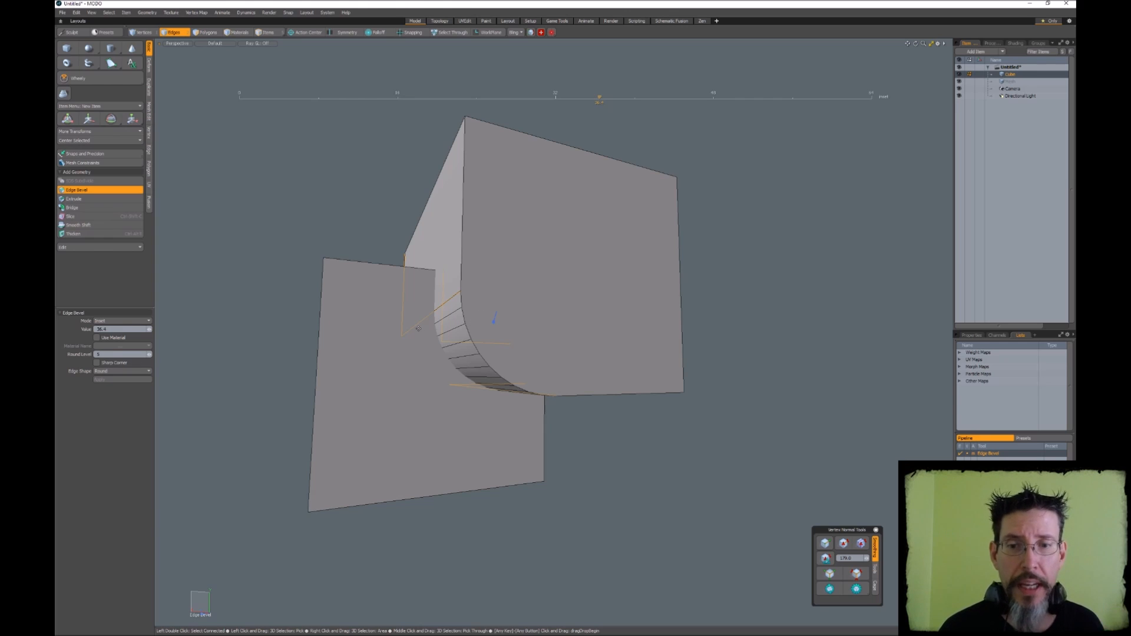
pyautogui.scroll(6, 447, 373)
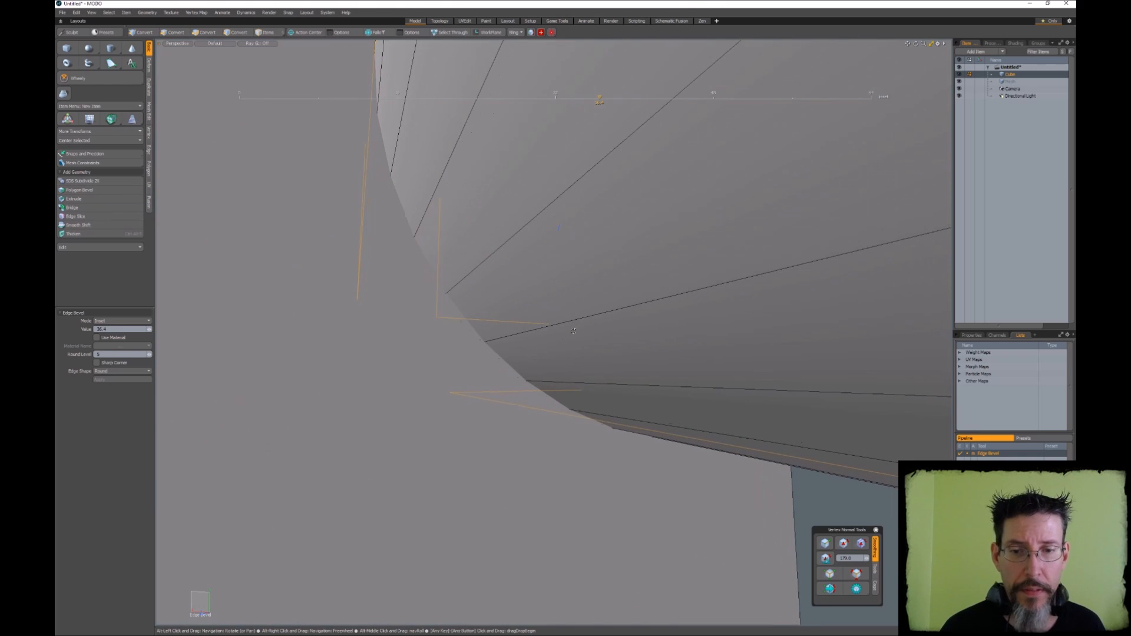
pyautogui.keyDown('alt'); pyautogui.moveTo(536, 345); pyautogui.dragTo(528, 336); pyautogui.keyUp('alt')
pyautogui.scroll(-6, 528, 336)
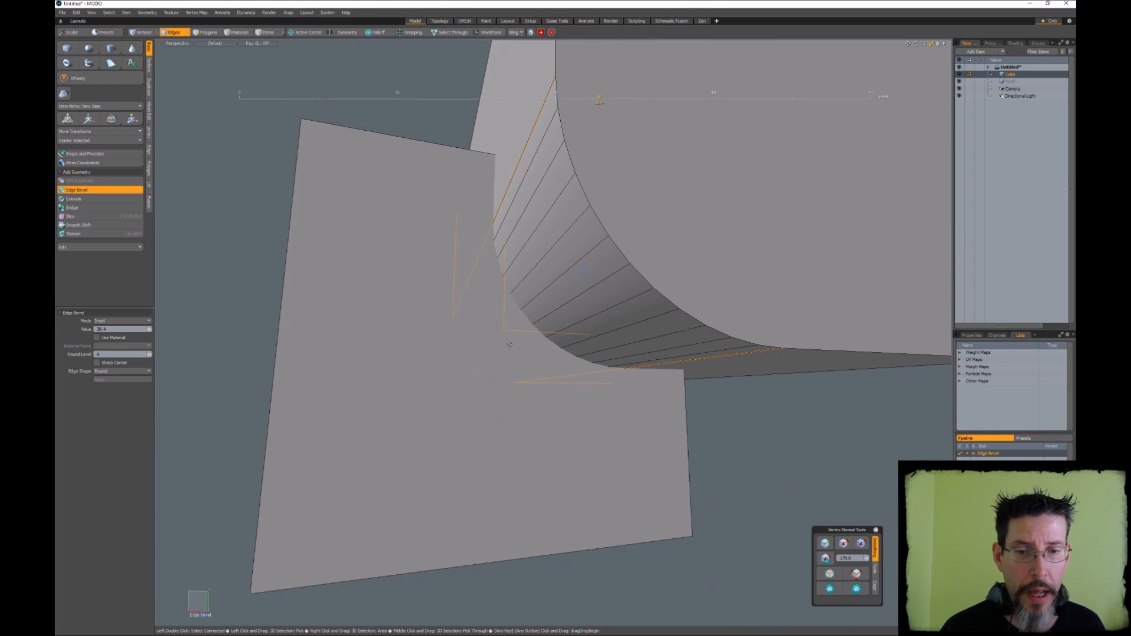
pyautogui.scroll(-5, 536, 354)
pyautogui.keyDown('alt'); pyautogui.moveTo(536, 354); pyautogui.dragTo(506, 352); pyautogui.keyUp('alt')
pyautogui.keyDown('alt'); pyautogui.moveTo(507, 352); pyautogui.dragTo(636, 366); pyautogui.keyUp('alt')
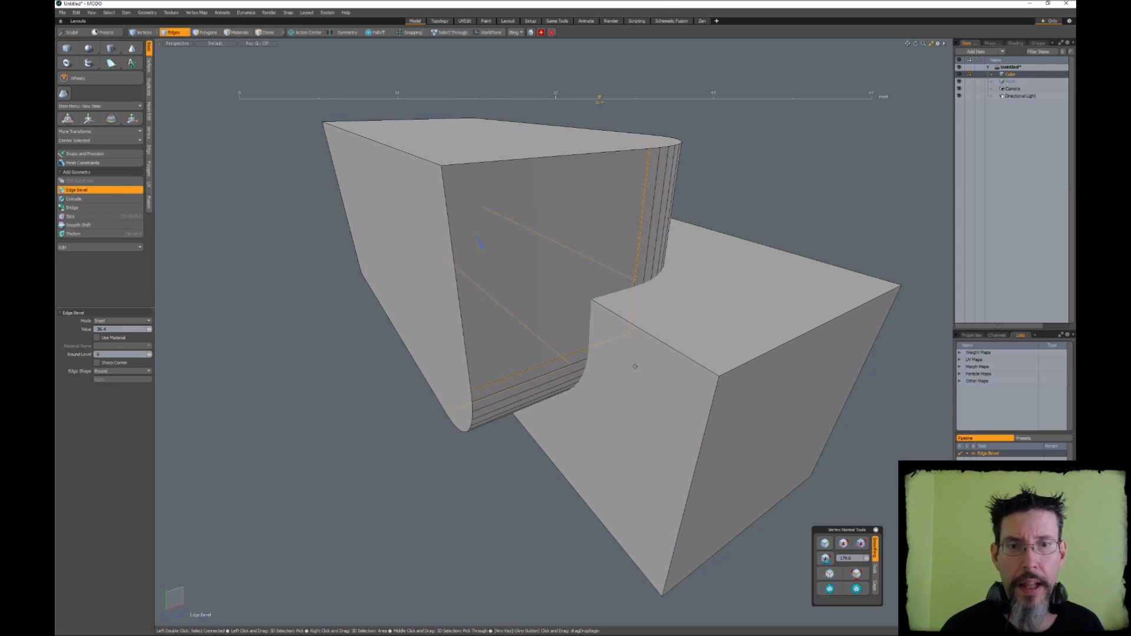
pyautogui.keyDown('alt'); pyautogui.moveTo(662, 355); pyautogui.dragTo(586, 300); pyautogui.keyUp('alt')
# Select all polygons of the rounded box and subtract it from the original box with Quick Booleans
pyautogui.press('space')
pyautogui.press('3')
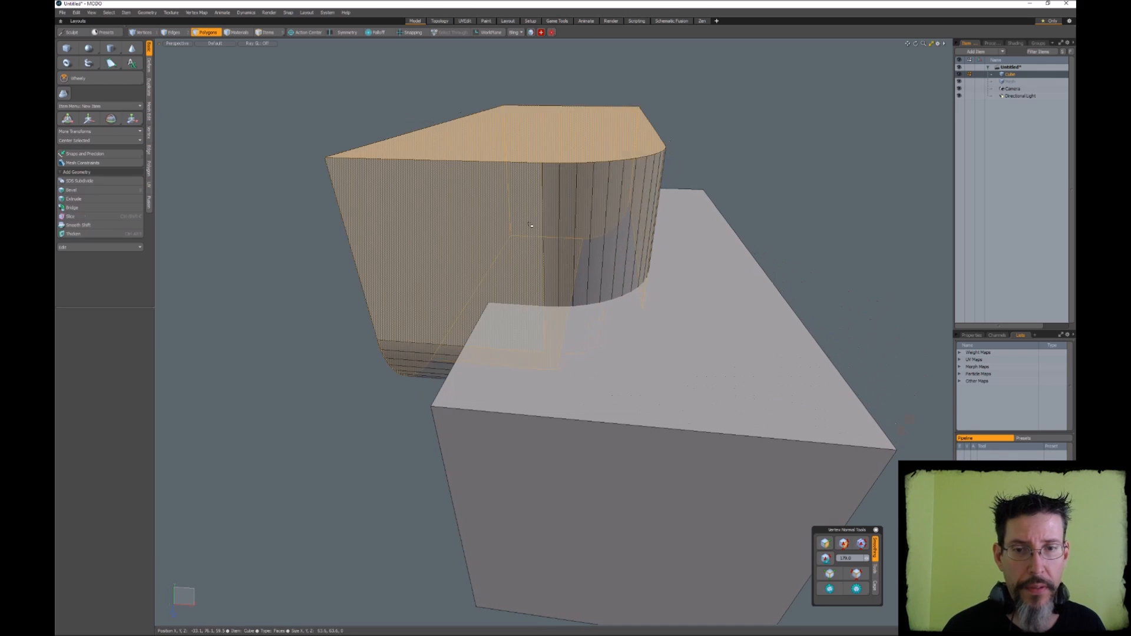
pyautogui.doubleClick(531, 225)
pyautogui.keyDown('alt'); pyautogui.moveTo(530, 225); pyautogui.dragTo(573, 236); pyautogui.keyUp('alt')
pyautogui.scroll(-3, 501, 238)
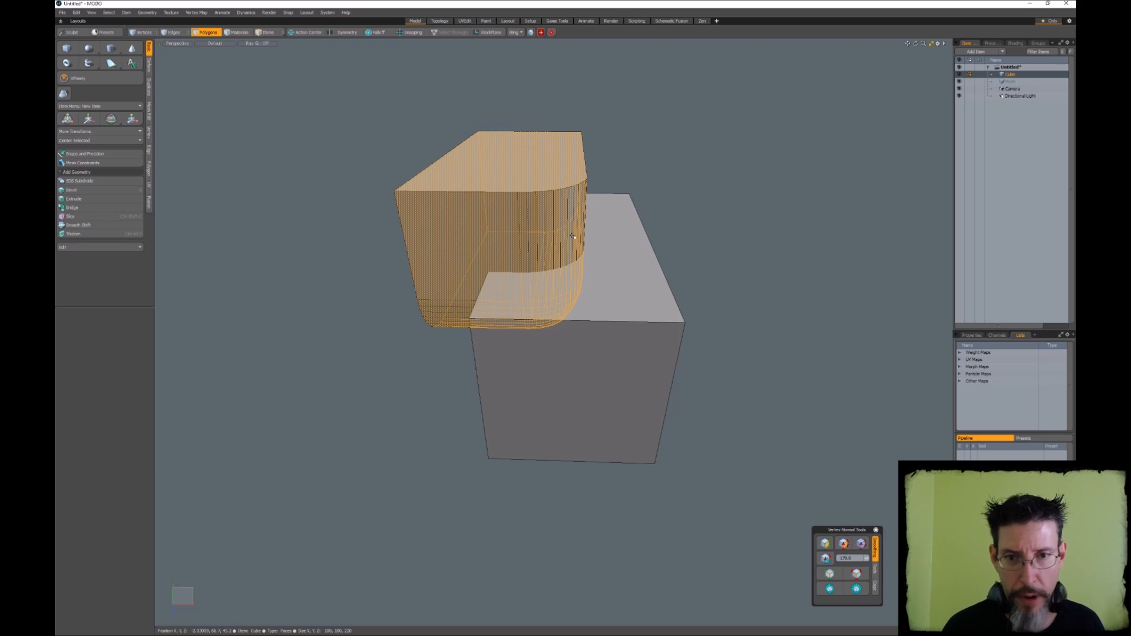
pyautogui.hotkey('ctrl', 'b')
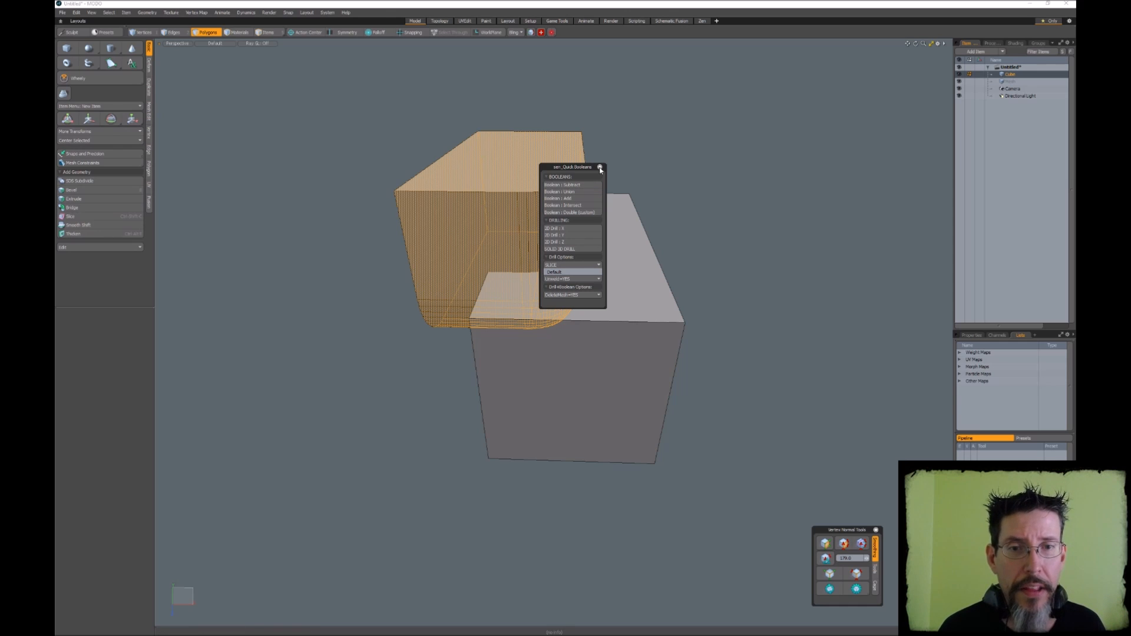
pyautogui.moveTo(580, 164); pyautogui.dragTo(793, 69)
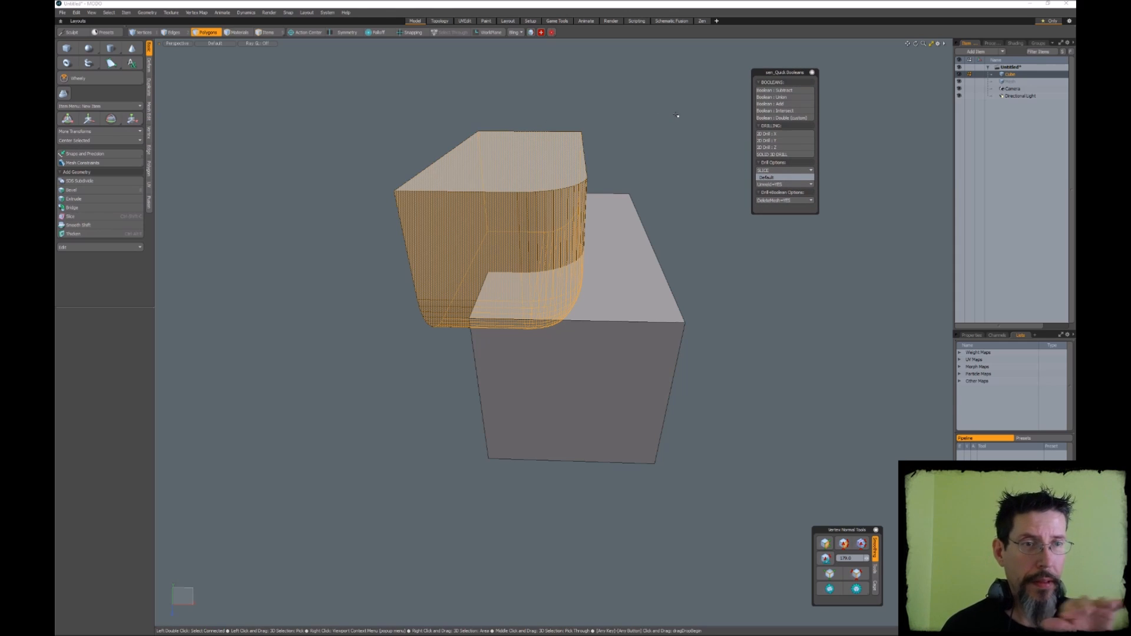
pyautogui.click(788, 92)
# Examine the small triangles in the rounded inner corner left by the boolean cut
pyautogui.moveTo(560, 197)
pyautogui.keyDown('alt'); pyautogui.mouseDown()
pyautogui.moveTo(604, 261)
pyautogui.moveTo(654, 265)
pyautogui.moveTo(692, 246)
pyautogui.moveTo(616, 262)
pyautogui.moveTo(625, 253)
pyautogui.mouseUp(); pyautogui.keyUp('alt')
pyautogui.press('3')
pyautogui.moveTo(541, 285)
pyautogui.mouseDown()
pyautogui.moveTo(515, 312)
pyautogui.moveTo(493, 373)
pyautogui.moveTo(476, 366)
pyautogui.moveTo(472, 339)
pyautogui.moveTo(488, 347)
pyautogui.mouseUp()
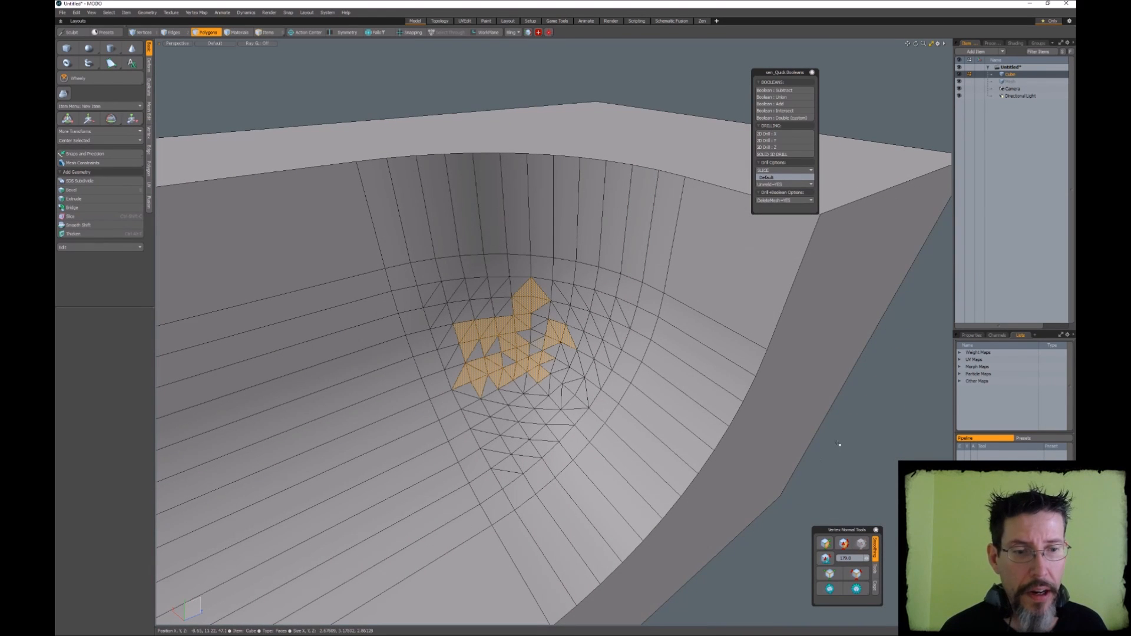
pyautogui.click(841, 447)
pyautogui.keyDown('alt'); pyautogui.moveTo(676, 378); pyautogui.dragTo(606, 352); pyautogui.keyUp('alt')
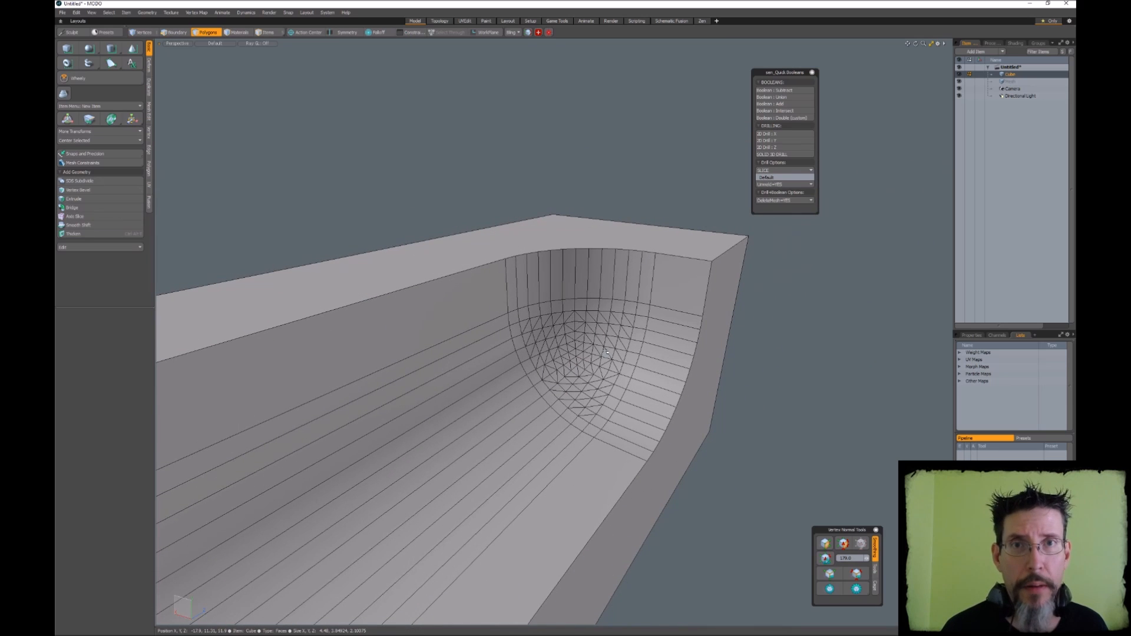
# Change the viewport shading to coloured lighting that reveals surface gradients, toggling the wireframe off and on to compare
pyautogui.press('KP_7')
pyautogui.keyDown('alt'); pyautogui.moveTo(591, 175); pyautogui.dragTo(542, 150); pyautogui.keyUp('alt')
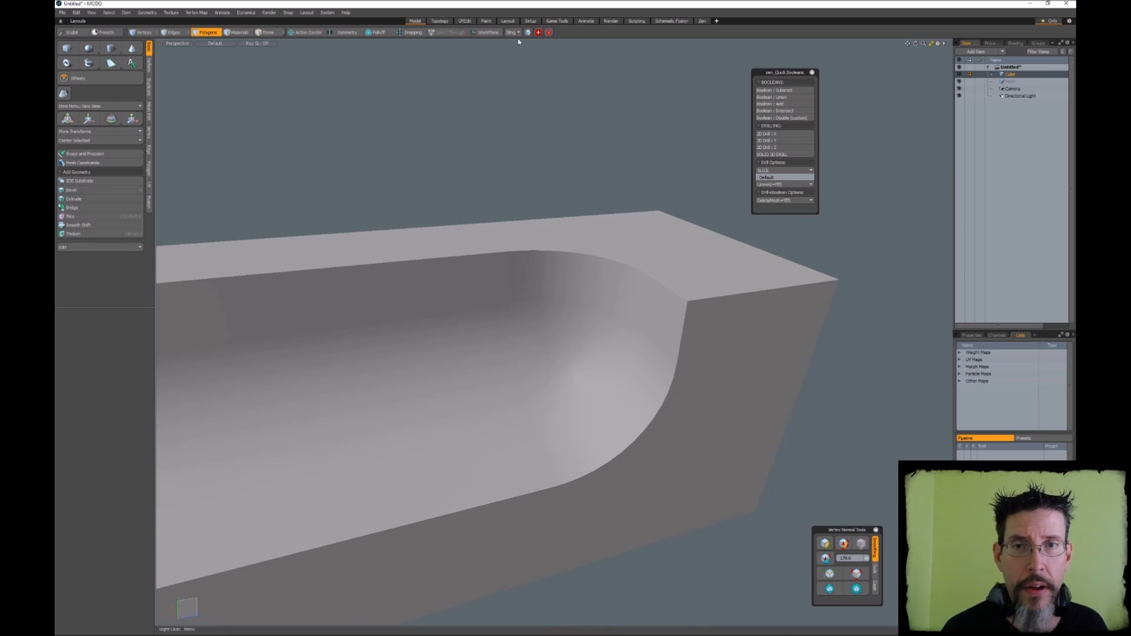
pyautogui.click(517, 34)
pyautogui.click(521, 100)
pyautogui.keyDown('alt'); pyautogui.moveTo(580, 196); pyautogui.dragTo(600, 223); pyautogui.keyUp('alt')
pyautogui.press('KP_7')
pyautogui.keyDown('alt'); pyautogui.moveTo(599, 295); pyautogui.dragTo(511, 300); pyautogui.keyUp('alt')
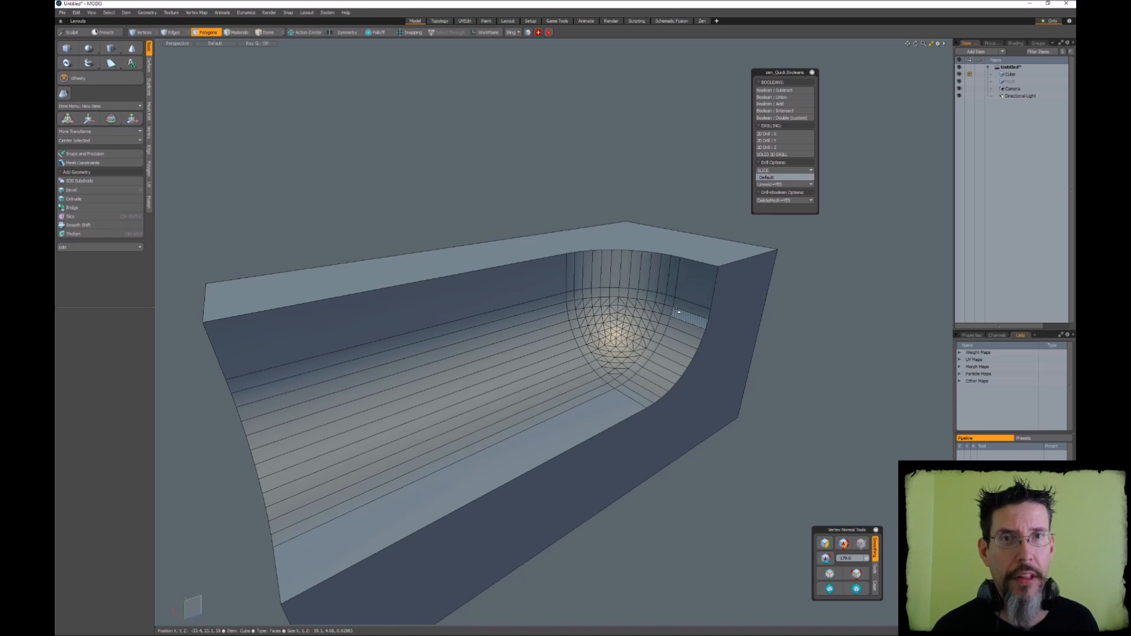
# Examine how the shading flows across the cut block's curved and flat faces from several angles
pyautogui.keyDown('alt'); pyautogui.moveTo(678, 313); pyautogui.dragTo(684, 351); pyautogui.keyUp('alt')
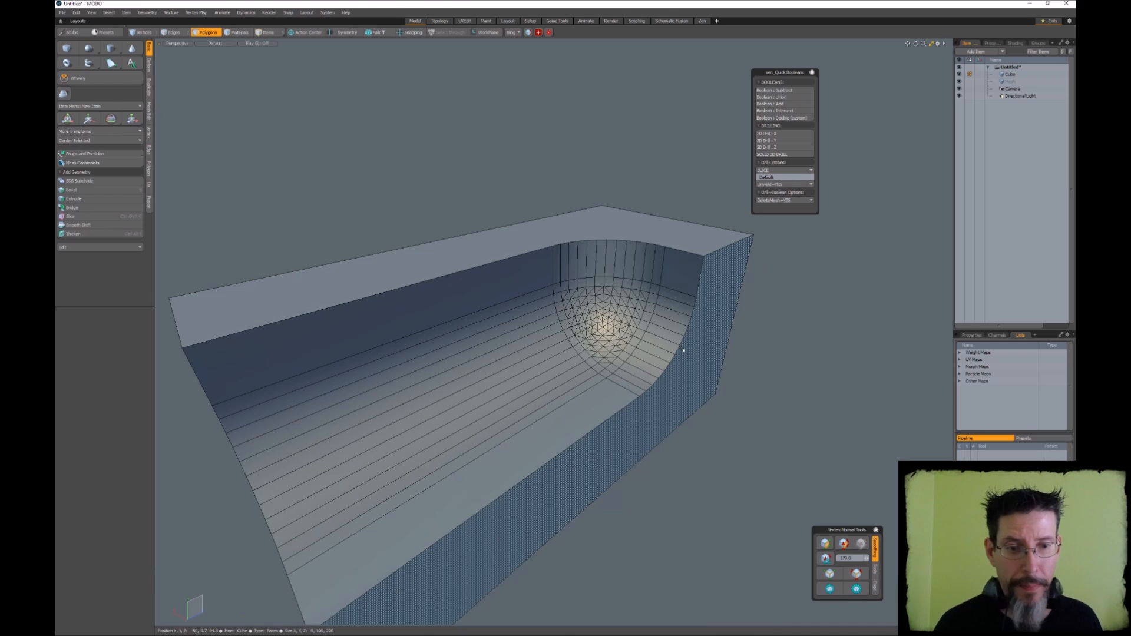
pyautogui.keyDown('alt'); pyautogui.moveTo(766, 328); pyautogui.dragTo(763, 343); pyautogui.keyUp('alt')
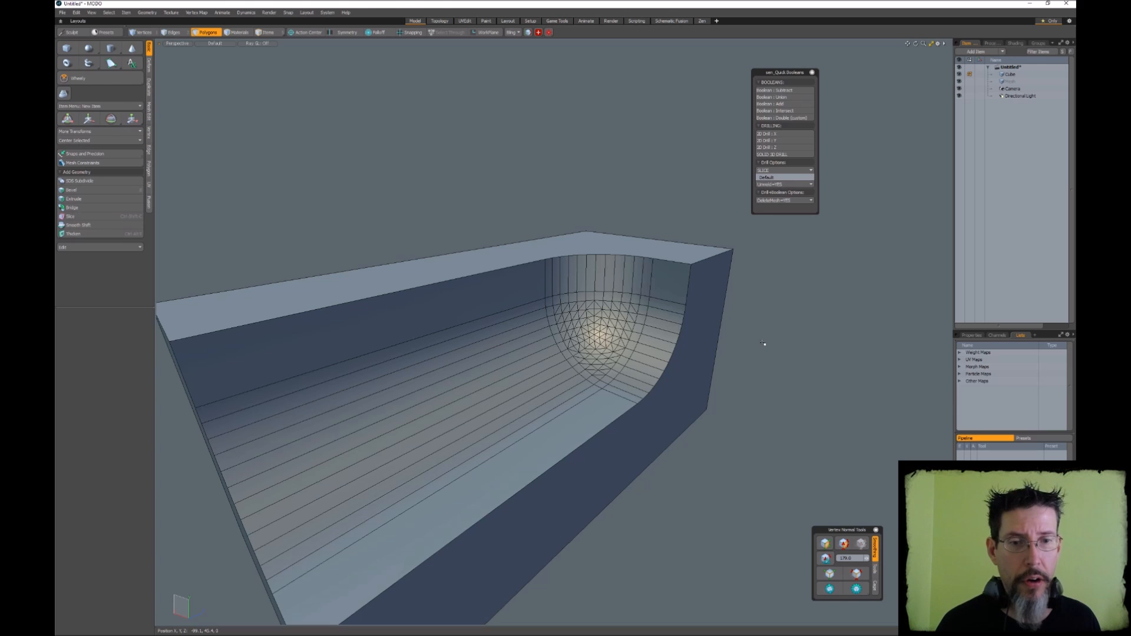
pyautogui.moveTo(603, 289)
pyautogui.keyDown('ctrl'); pyautogui.keyDown('alt'); pyautogui.mouseDown()
pyautogui.moveTo(658, 276)
pyautogui.moveTo(586, 294)
pyautogui.moveTo(644, 308)
pyautogui.moveTo(656, 270)
pyautogui.moveTo(584, 253)
pyautogui.moveTo(379, 302)
pyautogui.moveTo(386, 423)
pyautogui.mouseUp(); pyautogui.keyUp('alt'); pyautogui.keyUp('ctrl')
pyautogui.moveTo(385, 423)
pyautogui.keyDown('alt'); pyautogui.mouseDown()
pyautogui.moveTo(457, 412)
pyautogui.moveTo(524, 330)
pyautogui.mouseUp(); pyautogui.keyUp('alt')
pyautogui.moveTo(480, 290); pyautogui.dragTo(570, 283)
pyautogui.click(626, 286)
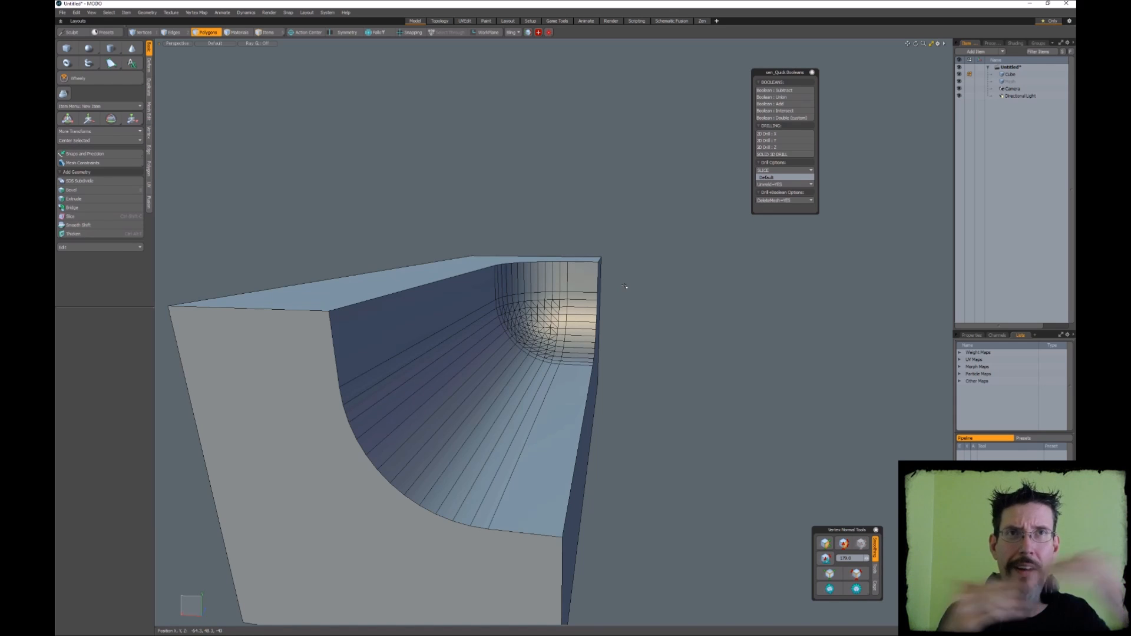
pyautogui.keyDown('ctrl'); pyautogui.keyDown('alt'); pyautogui.moveTo(625, 287); pyautogui.dragTo(722, 310); pyautogui.keyUp('alt'); pyautogui.keyUp('ctrl')
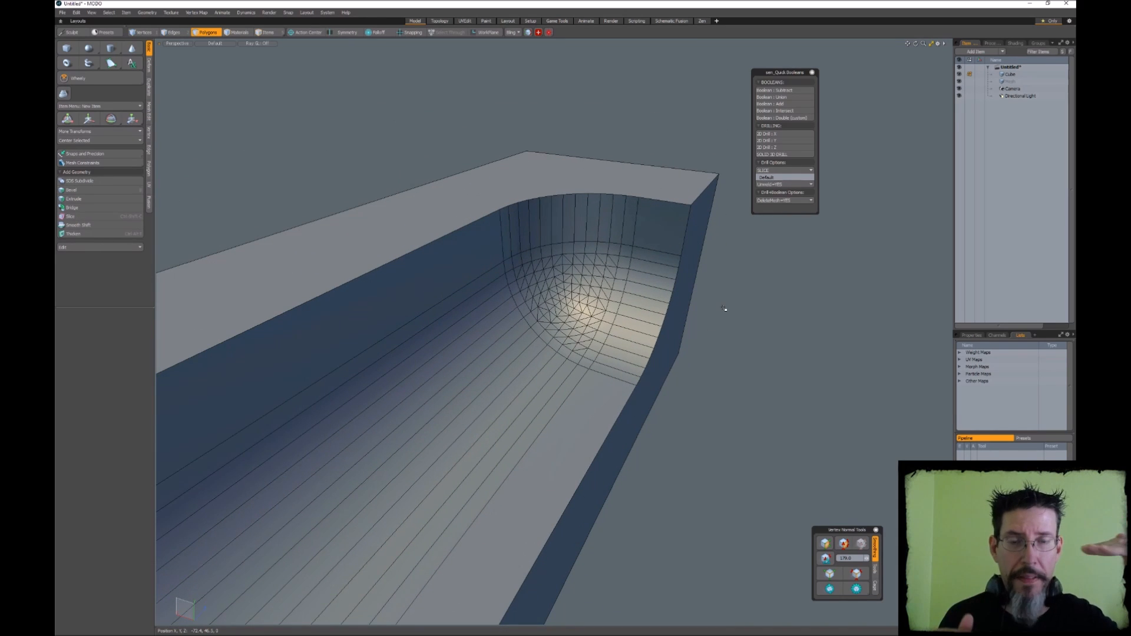
pyautogui.keyDown('alt'); pyautogui.moveTo(724, 309); pyautogui.dragTo(745, 297); pyautogui.keyUp('alt')
pyautogui.moveTo(641, 259); pyautogui.dragTo(617, 366)
pyautogui.click(735, 352)
pyautogui.keyDown('alt'); pyautogui.moveTo(760, 350); pyautogui.dragTo(741, 326); pyautogui.keyUp('alt')
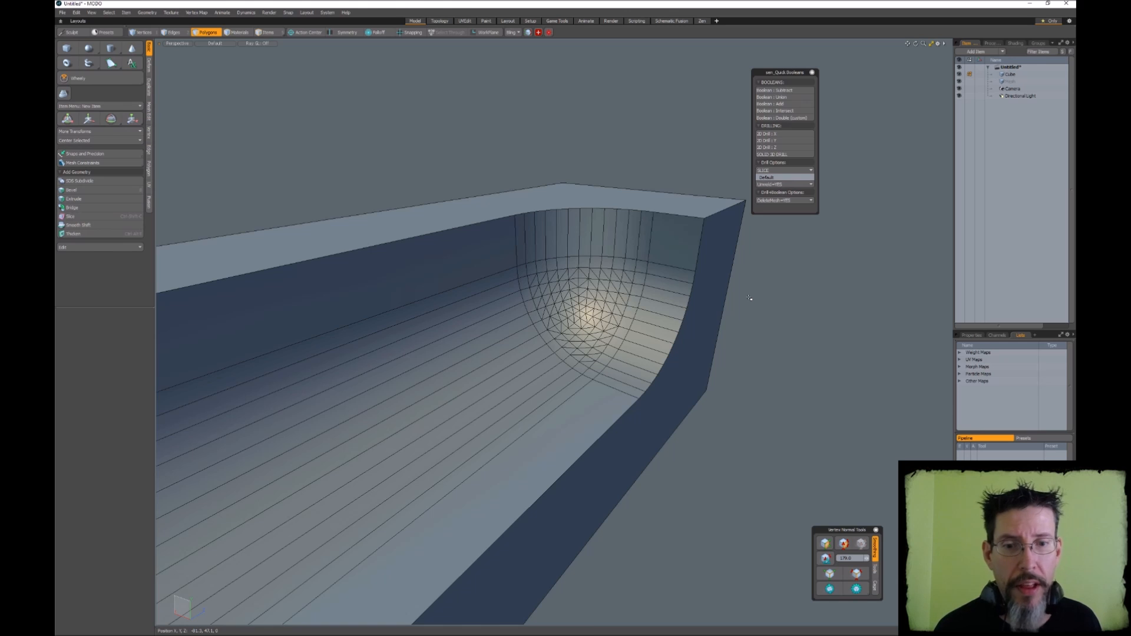
pyautogui.scroll(-4, 747, 298)
pyautogui.moveTo(719, 298)
pyautogui.keyDown('alt'); pyautogui.mouseDown()
pyautogui.moveTo(660, 307)
pyautogui.moveTo(671, 274)
pyautogui.moveTo(678, 312)
pyautogui.moveTo(695, 316)
pyautogui.mouseUp(); pyautogui.keyUp('alt')
pyautogui.click(613, 306)
pyautogui.keyDown('ctrl'); pyautogui.keyDown('alt'); pyautogui.moveTo(696, 315); pyautogui.dragTo(674, 314); pyautogui.keyUp('alt'); pyautogui.keyUp('ctrl')
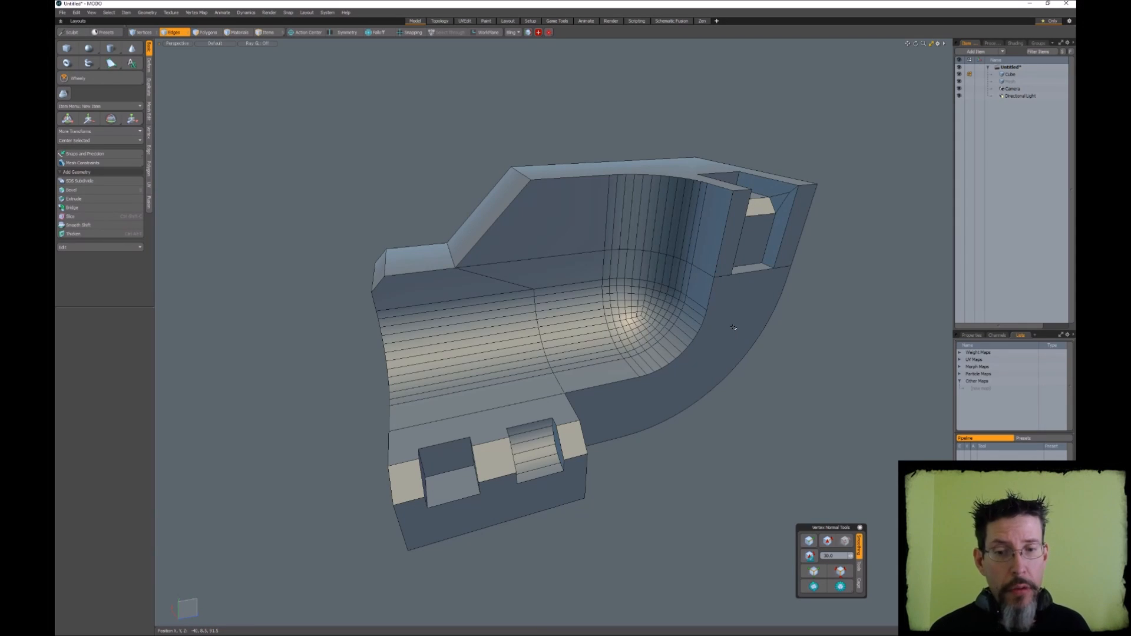
# Generate the hard edge and vertex normal maps for the notched mesh with the angle-based vertex normal tool
pyautogui.keyDown('alt'); pyautogui.moveTo(734, 327); pyautogui.dragTo(634, 291); pyautogui.keyUp('alt')
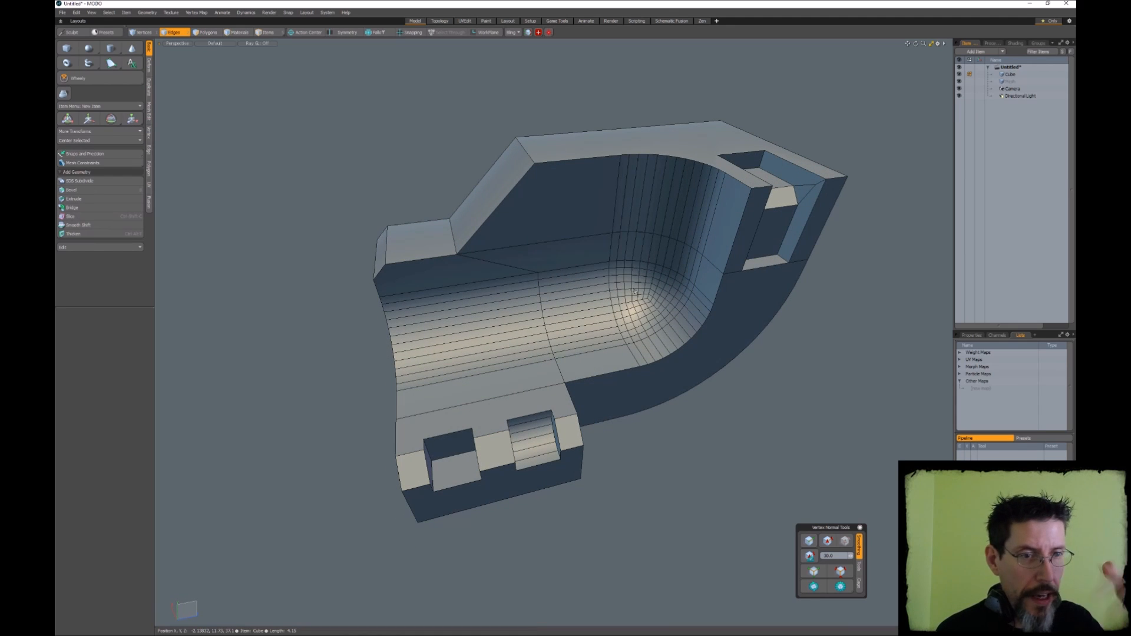
pyautogui.keyDown('alt'); pyautogui.moveTo(633, 292); pyautogui.dragTo(542, 337); pyautogui.keyUp('alt')
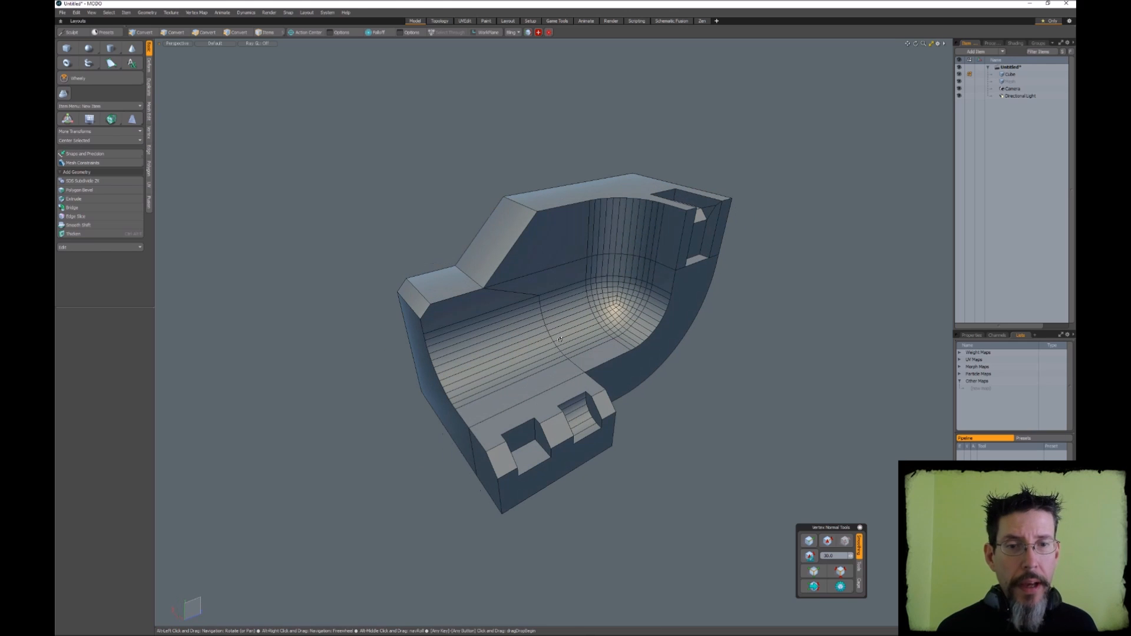
pyautogui.moveTo(755, 360)
pyautogui.keyDown('alt'); pyautogui.mouseDown()
pyautogui.moveTo(743, 386)
pyautogui.moveTo(734, 367)
pyautogui.mouseUp(); pyautogui.keyUp('alt')
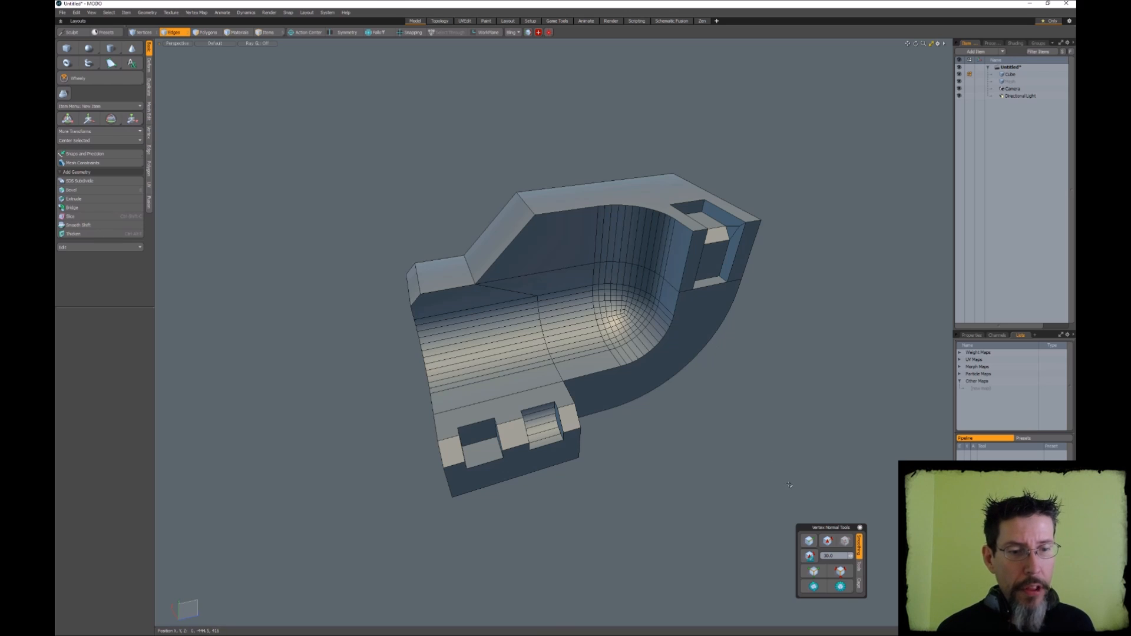
pyautogui.moveTo(829, 529); pyautogui.dragTo(829, 515)
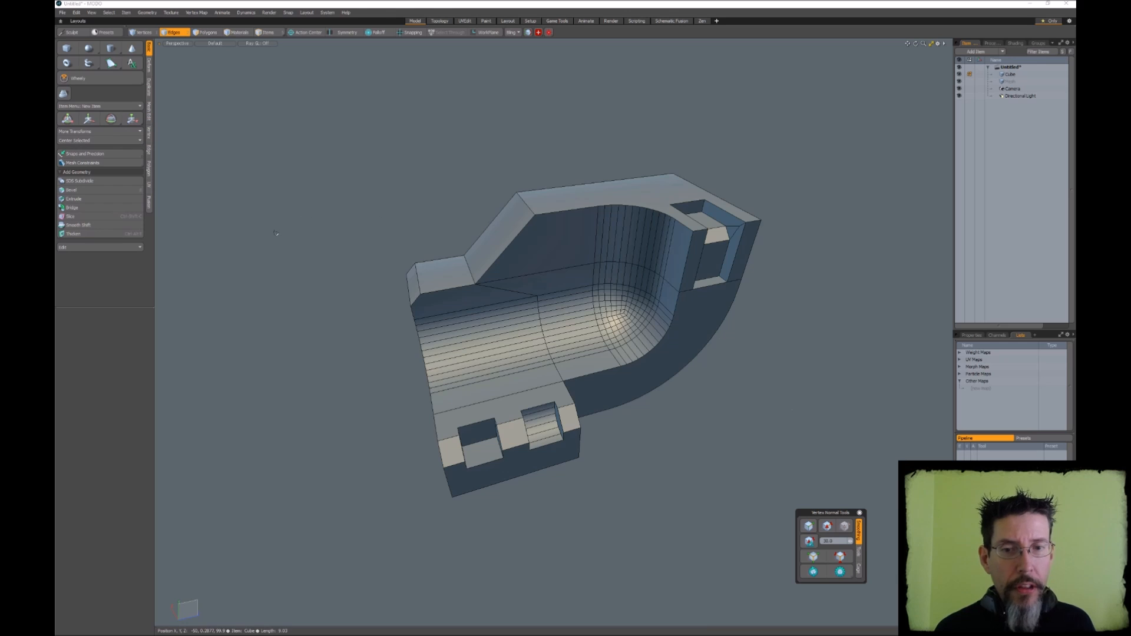
pyautogui.keyDown('alt'); pyautogui.moveTo(786, 422); pyautogui.dragTo(770, 387); pyautogui.keyUp('alt')
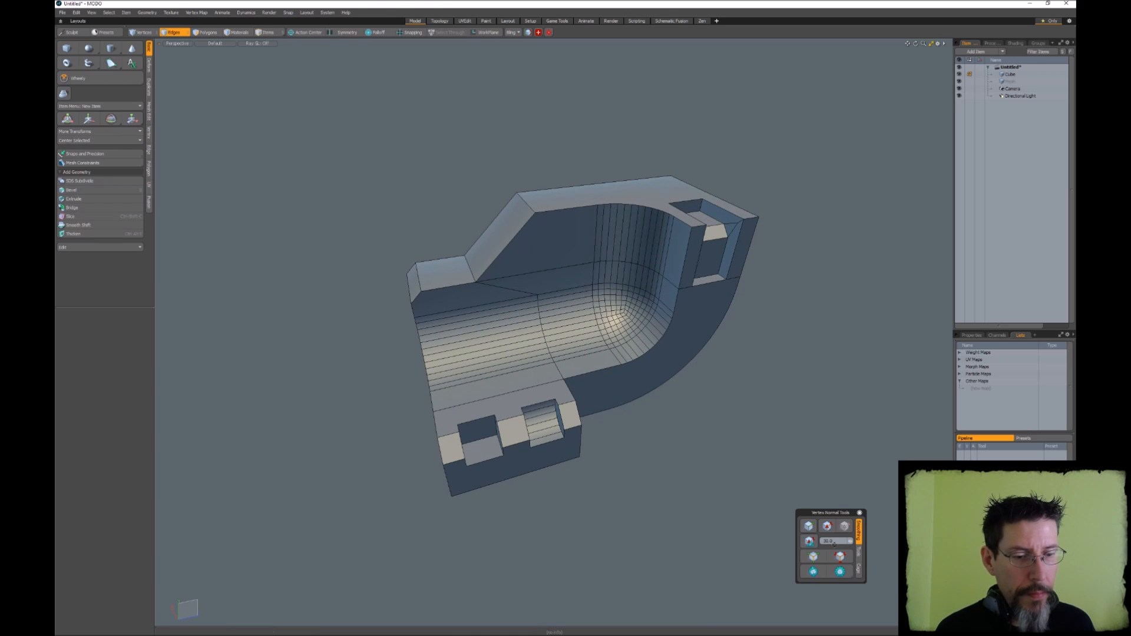
pyautogui.click(811, 541)
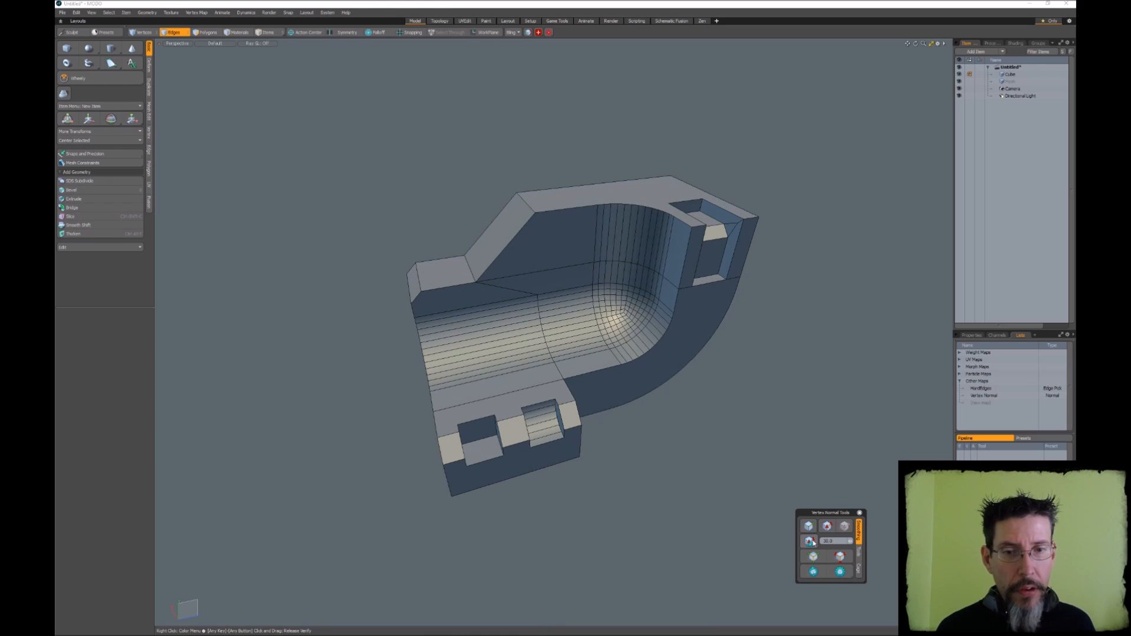
# Hide the wireframe and examine the shading of the notched mesh from behind and inside
pyautogui.keyDown('alt'); pyautogui.moveTo(541, 331); pyautogui.dragTo(602, 324); pyautogui.keyUp('alt')
pyautogui.hotkey('ctrl', 'w')
pyautogui.keyDown('alt'); pyautogui.moveTo(471, 330); pyautogui.dragTo(750, 290); pyautogui.keyUp('alt')
pyautogui.scroll(4, 620, 338)
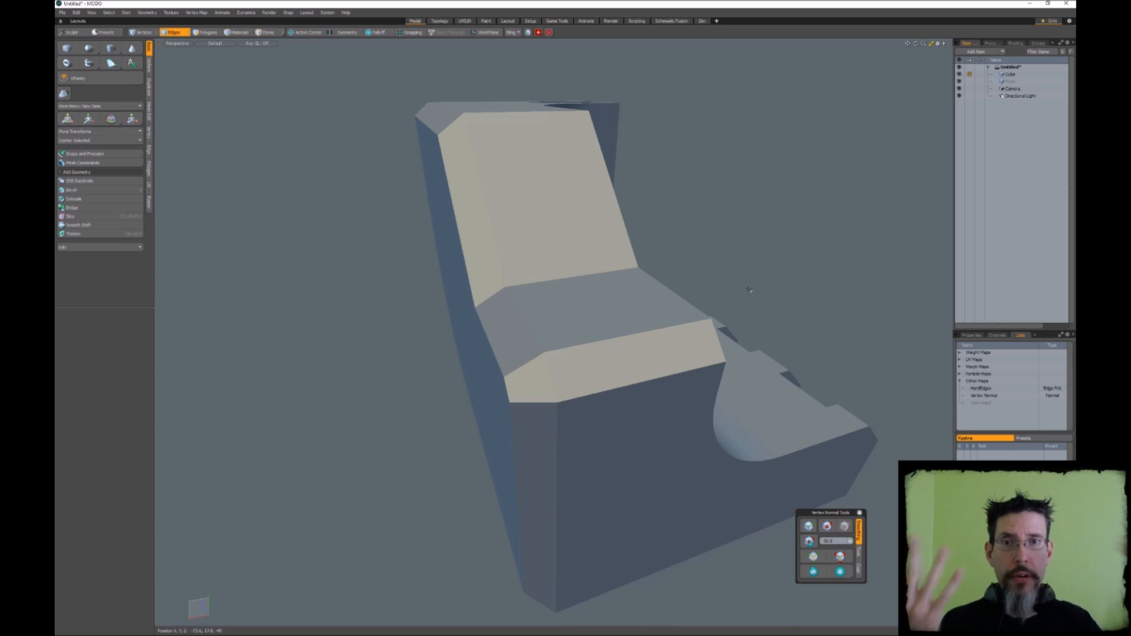
pyautogui.keyDown('alt'); pyautogui.moveTo(750, 290); pyautogui.dragTo(649, 293); pyautogui.keyUp('alt')
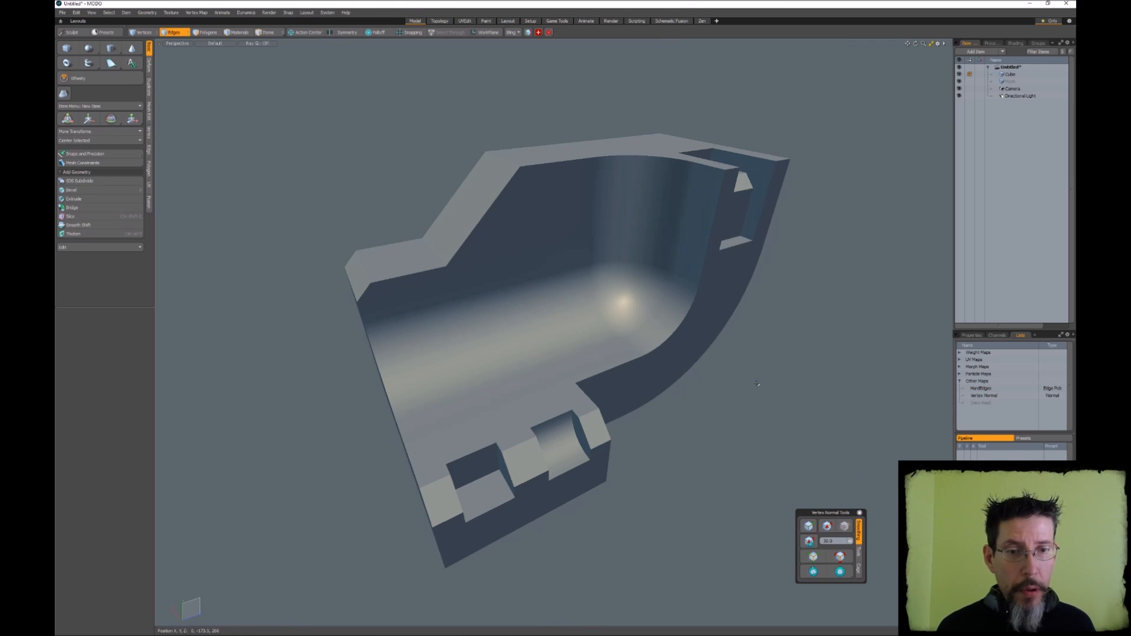
# Select all hard edges of the notched mesh with the vertex normal tools and check them around the model
pyautogui.keyDown('alt'); pyautogui.moveTo(786, 348); pyautogui.dragTo(835, 489); pyautogui.keyUp('alt')
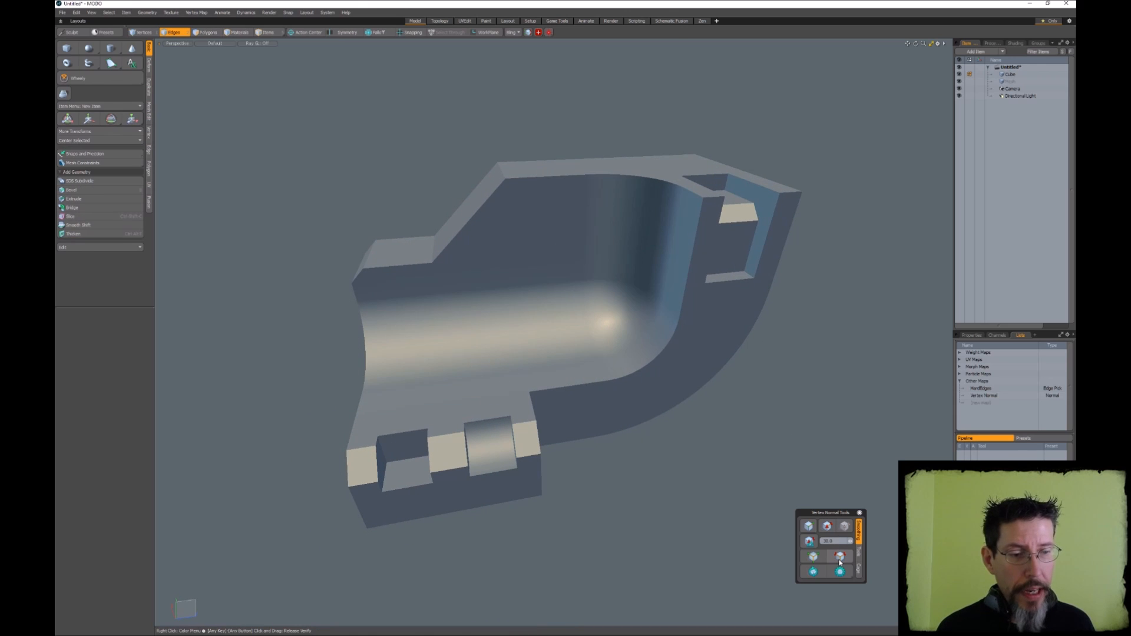
pyautogui.click(840, 560)
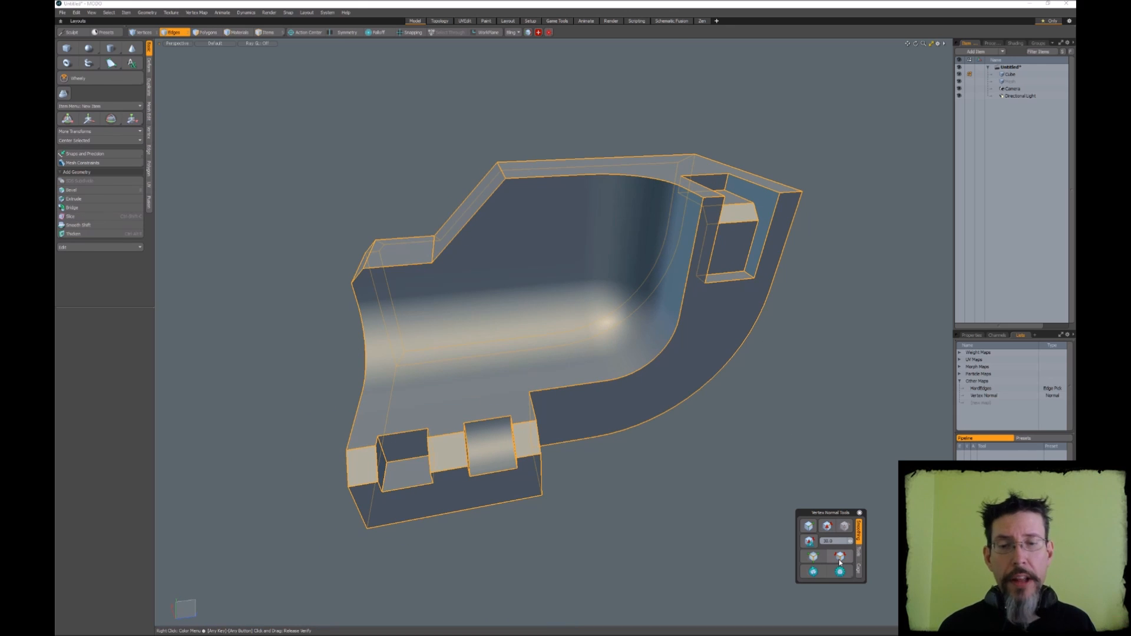
pyautogui.keyDown('alt'); pyautogui.moveTo(766, 495); pyautogui.dragTo(695, 330); pyautogui.keyUp('alt')
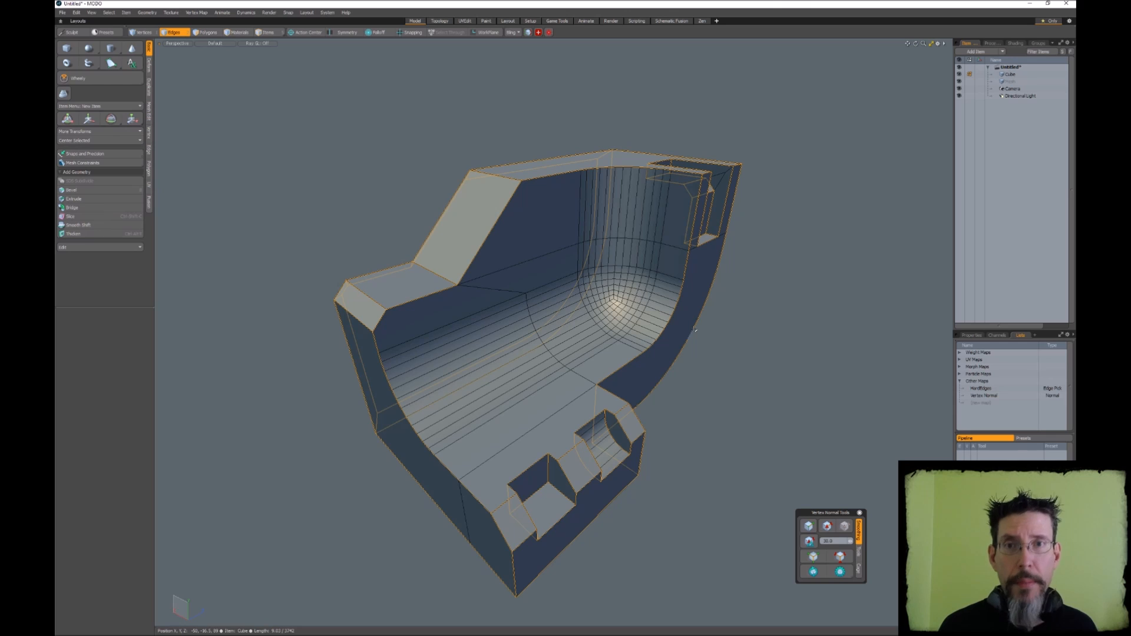
pyautogui.keyDown('alt'); pyautogui.moveTo(695, 330); pyautogui.dragTo(588, 274); pyautogui.keyUp('alt')
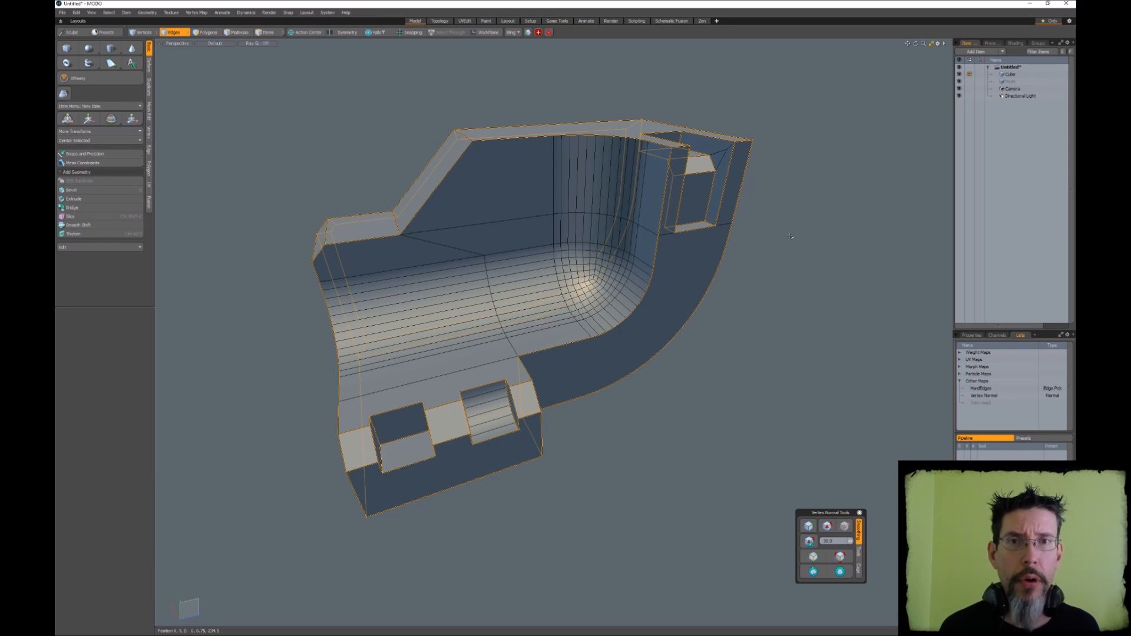
# Show the mesh operations stack of the Cube mesh
pyautogui.keyDown('alt'); pyautogui.moveTo(790, 236); pyautogui.dragTo(819, 168); pyautogui.keyUp('alt')
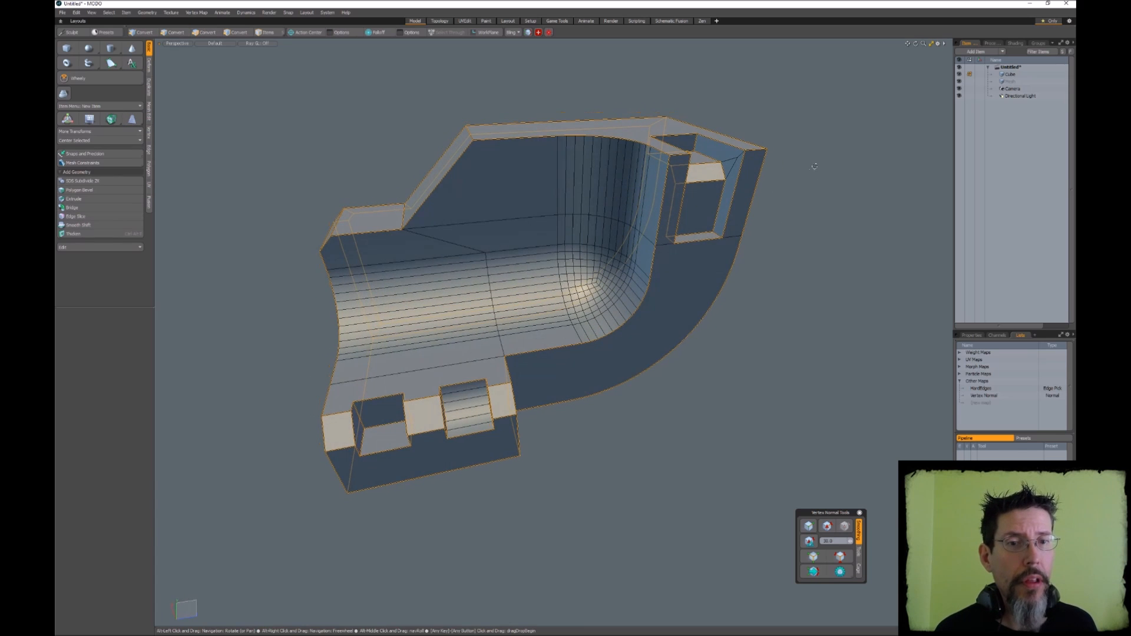
pyautogui.click(993, 43)
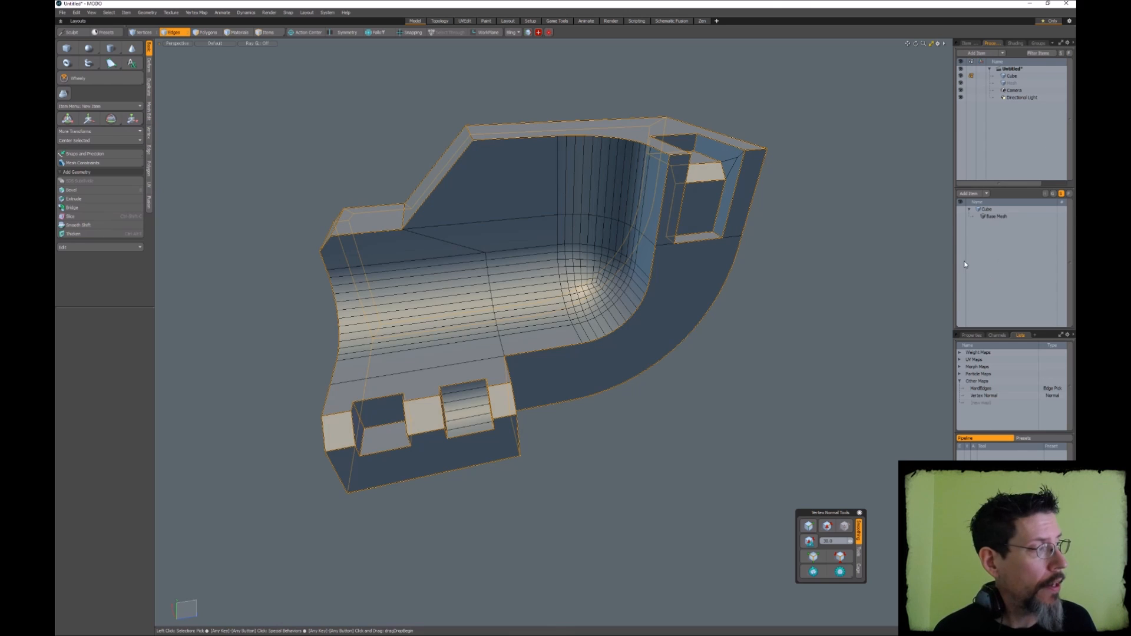
# Bring up the item list and rename the Cube mesh as HP
pyautogui.keyDown('alt'); pyautogui.moveTo(793, 203); pyautogui.dragTo(811, 218); pyautogui.keyUp('alt')
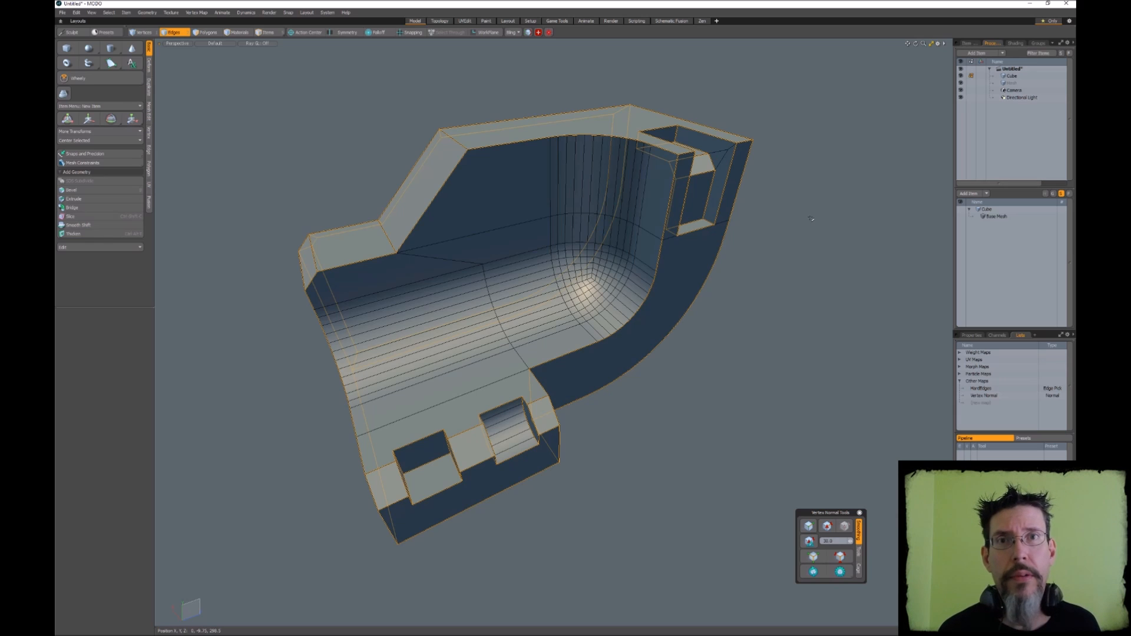
pyautogui.click(966, 43)
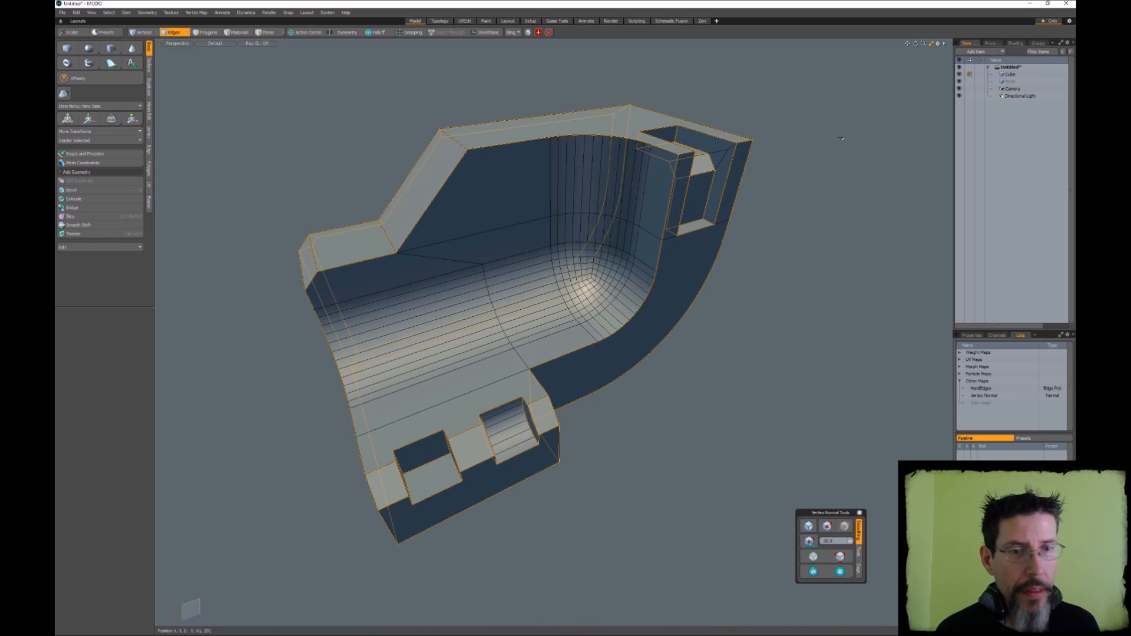
pyautogui.keyDown('alt'); pyautogui.moveTo(807, 155); pyautogui.dragTo(804, 158); pyautogui.keyUp('alt')
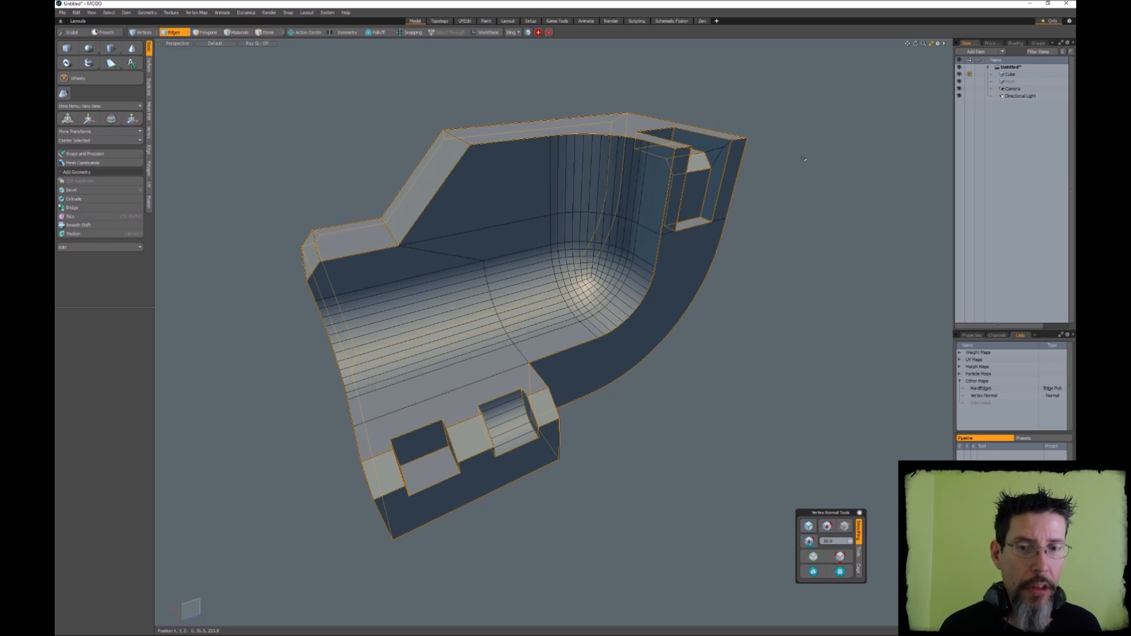
pyautogui.keyDown('alt'); pyautogui.moveTo(803, 159); pyautogui.dragTo(797, 196); pyautogui.keyUp('alt')
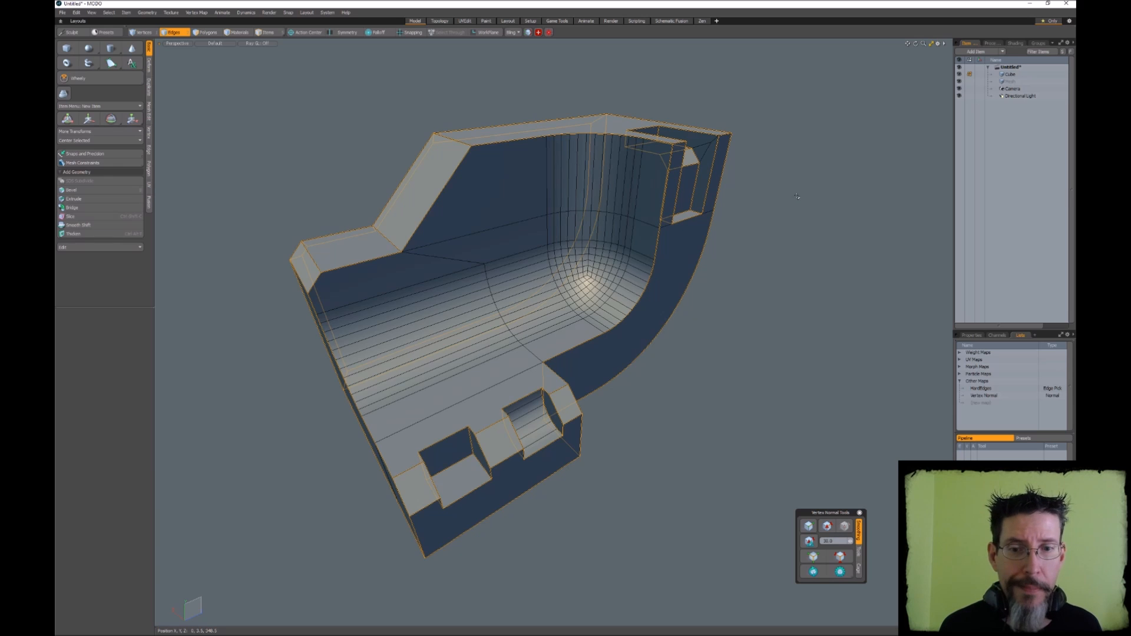
pyautogui.moveTo(796, 196)
pyautogui.keyDown('alt'); pyautogui.mouseDown()
pyautogui.moveTo(732, 195)
pyautogui.moveTo(802, 207)
pyautogui.moveTo(789, 211)
pyautogui.mouseUp(); pyautogui.keyUp('alt')
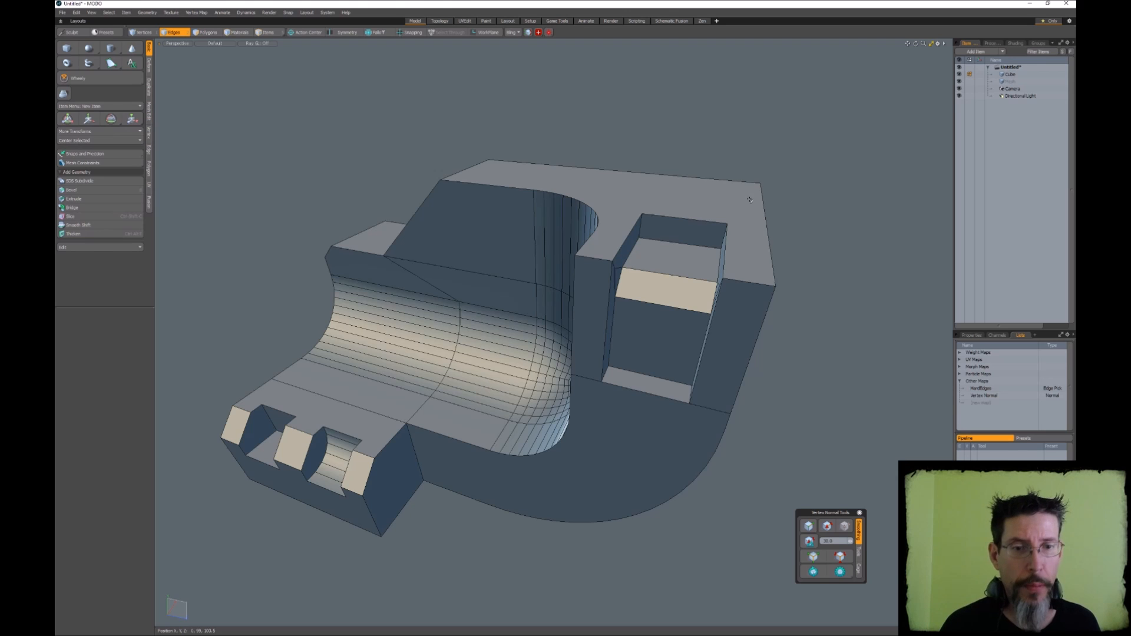
pyautogui.keyDown('alt'); pyautogui.moveTo(768, 219); pyautogui.dragTo(793, 222); pyautogui.keyUp('alt')
pyautogui.click(1008, 75)
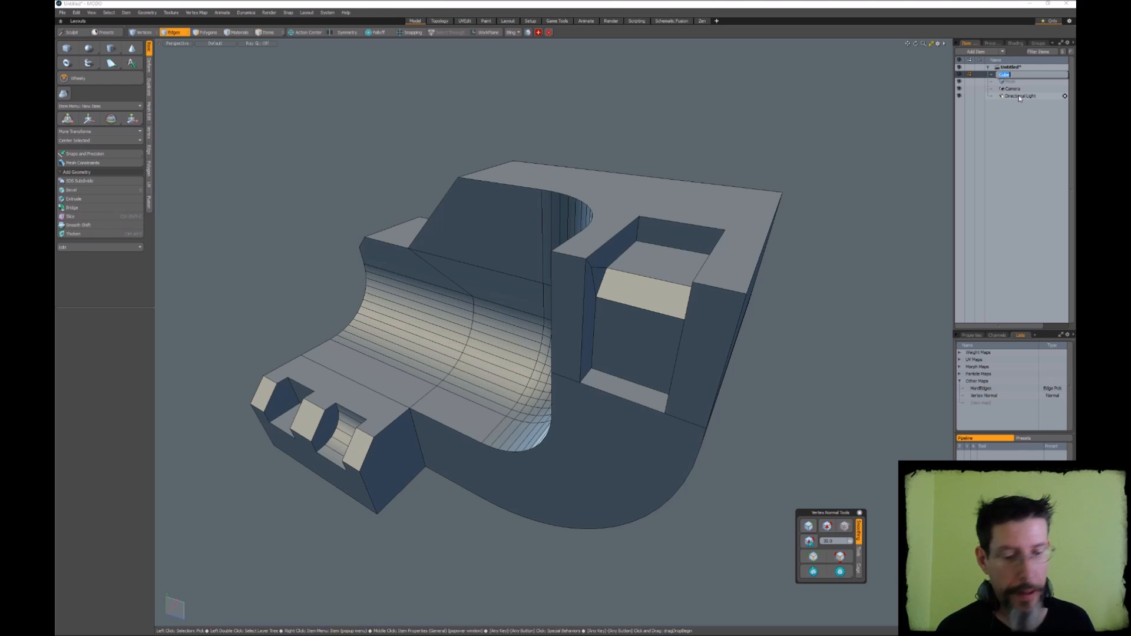
pyautogui.press('Return')
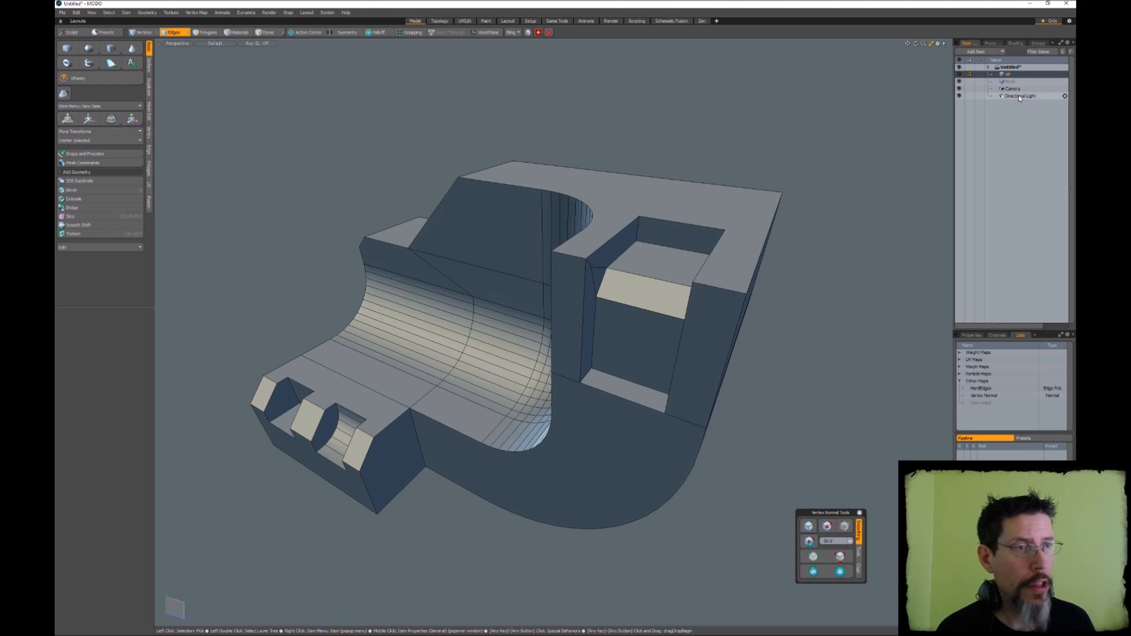
# Duplicate the HP mesh and rename the copy LP
pyautogui.rightClick(1007, 76)
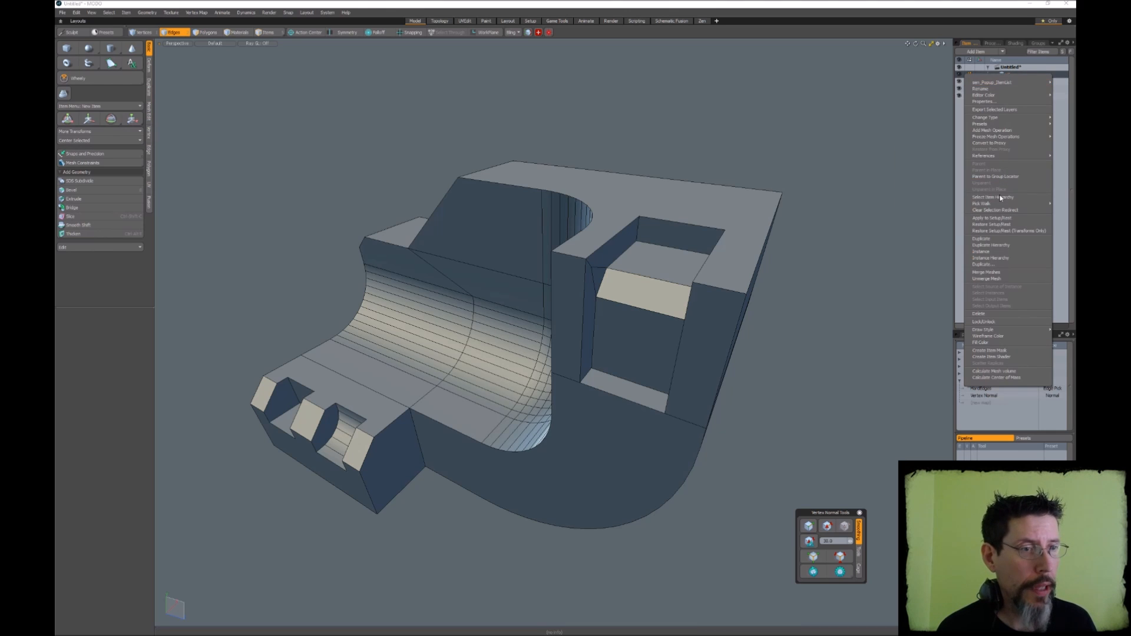
pyautogui.click(995, 238)
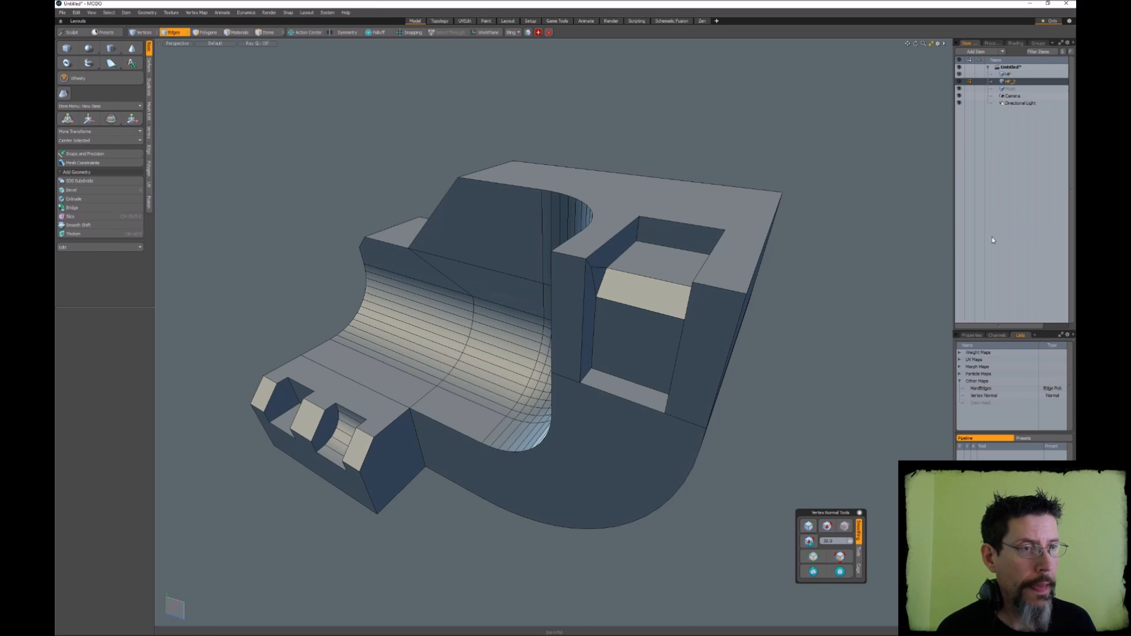
pyautogui.doubleClick(1011, 82)
pyautogui.write('LP')
pyautogui.press('Return')
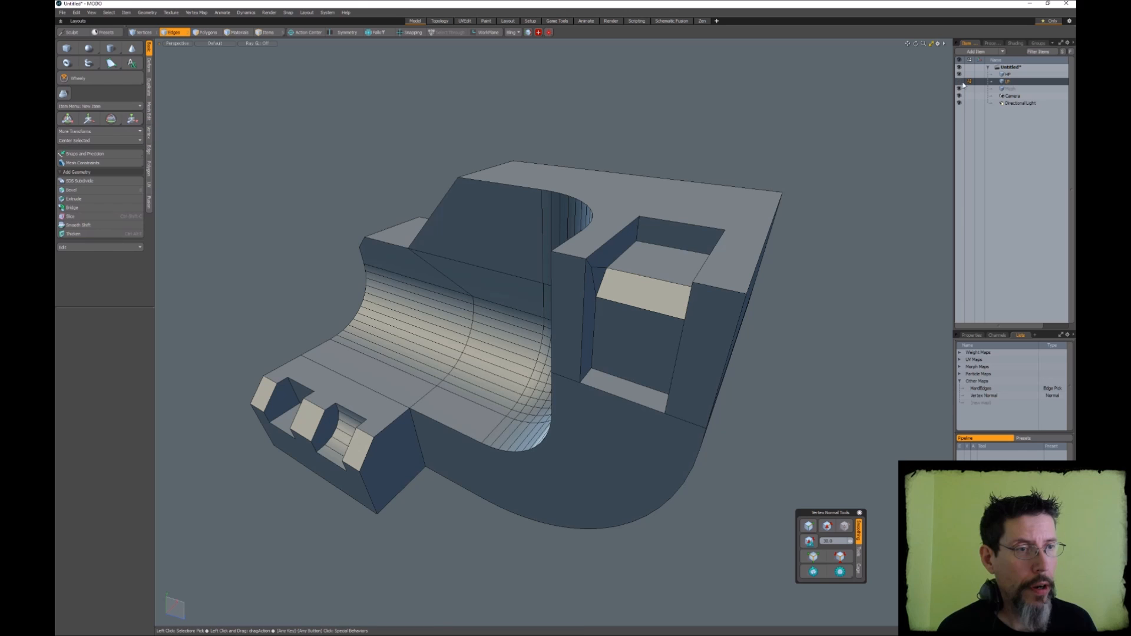
# Make the HP mesh the active item with all of its hard edges selected
pyautogui.click(1016, 75)
pyautogui.keyDown('alt'); pyautogui.moveTo(848, 158); pyautogui.dragTo(729, 182); pyautogui.keyUp('alt')
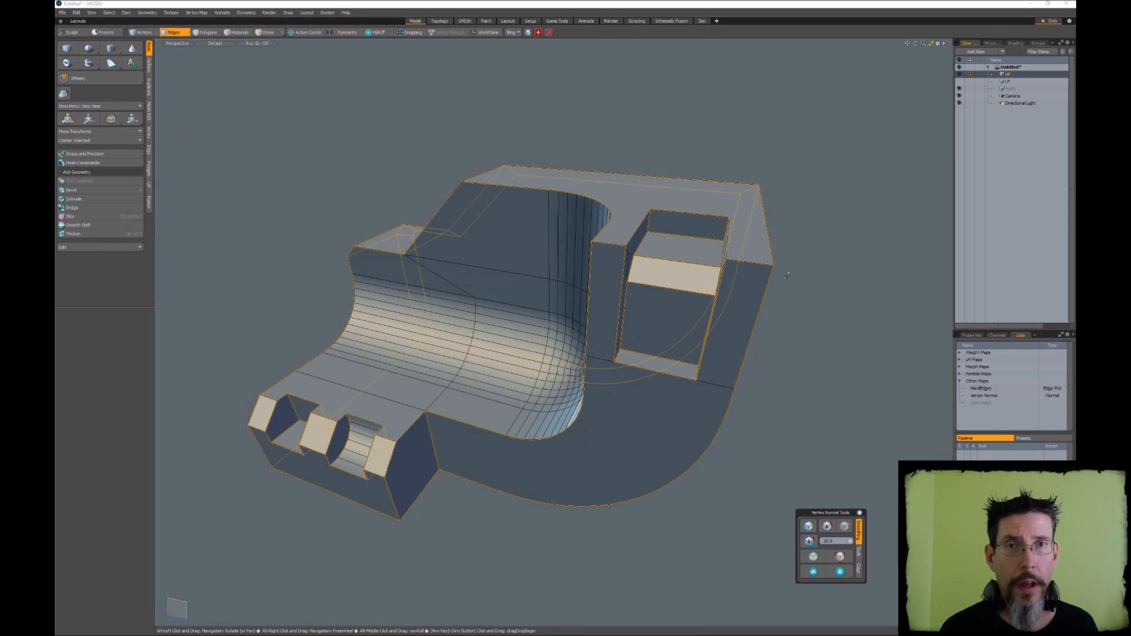
pyautogui.keyDown('alt'); pyautogui.moveTo(787, 275); pyautogui.dragTo(777, 285); pyautogui.keyUp('alt')
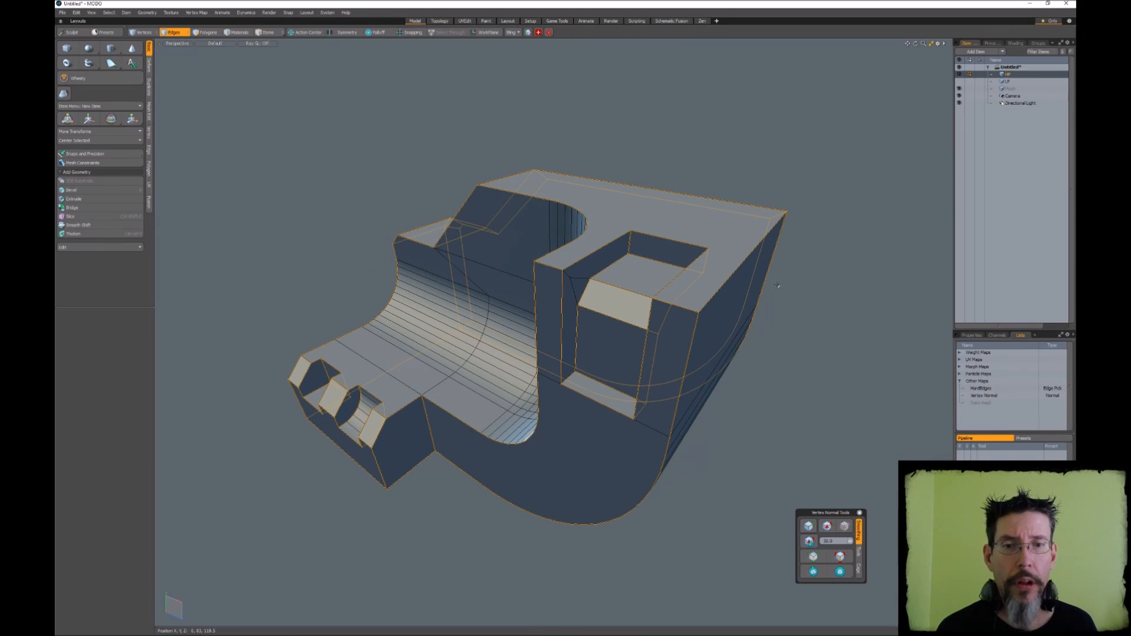
pyautogui.keyDown('ctrl'); pyautogui.keyDown('alt'); pyautogui.moveTo(662, 277); pyautogui.dragTo(693, 281); pyautogui.keyUp('alt'); pyautogui.keyUp('ctrl')
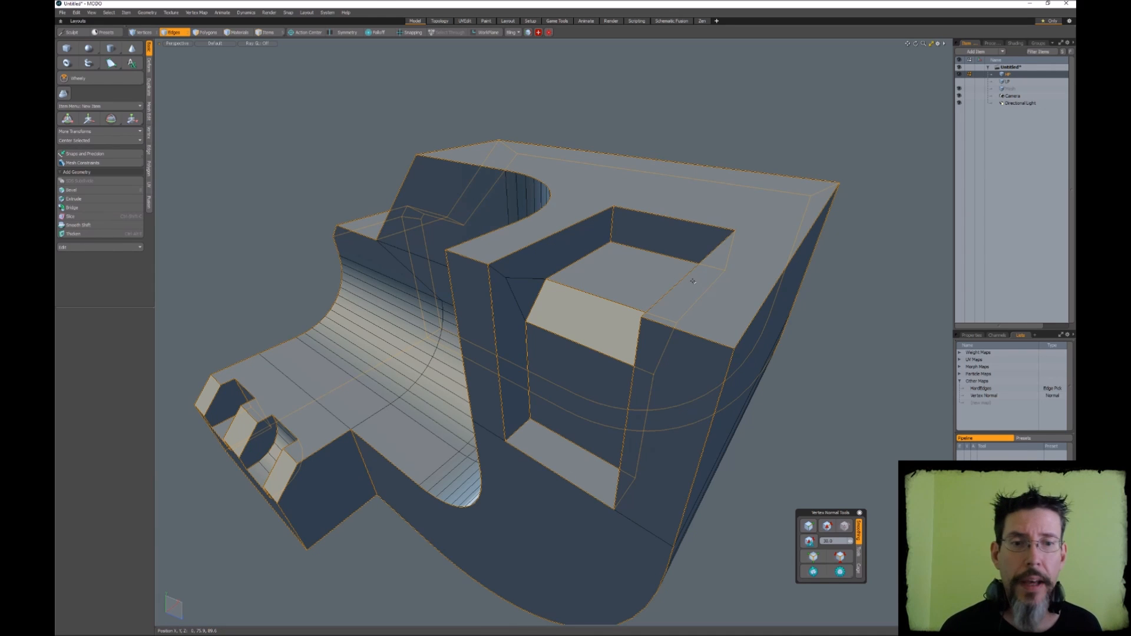
pyautogui.keyDown('alt'); pyautogui.moveTo(654, 311); pyautogui.dragTo(552, 309); pyautogui.keyUp('alt')
# Try an Edge Bevel in Inset mode with a value of 1 on the HP mesh's hard edges
pyautogui.press('b')
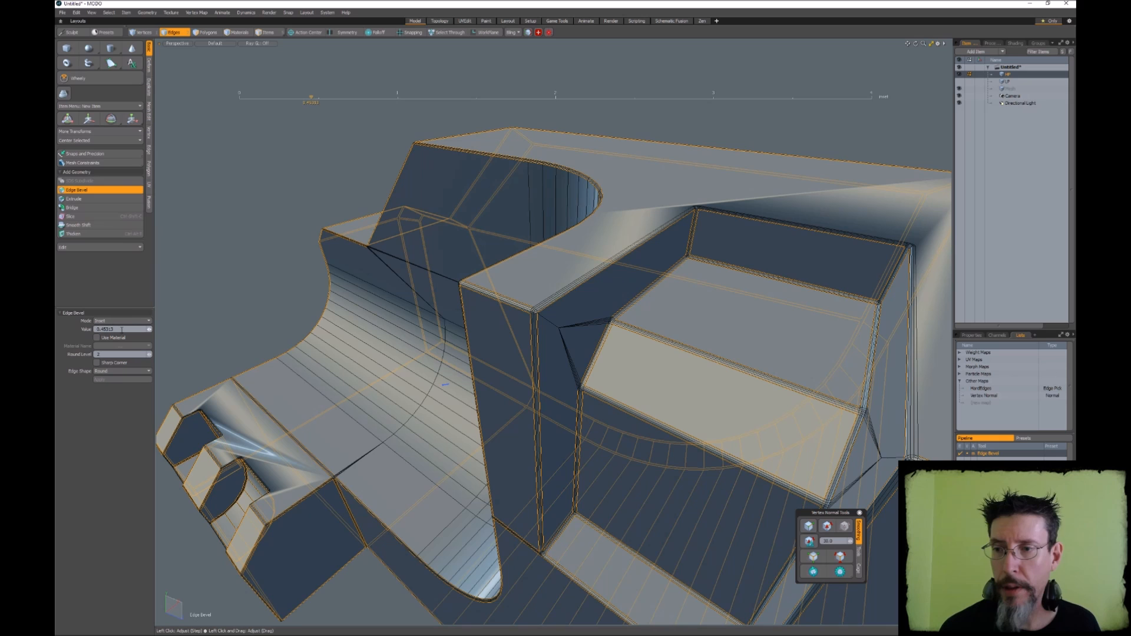
pyautogui.click(123, 329)
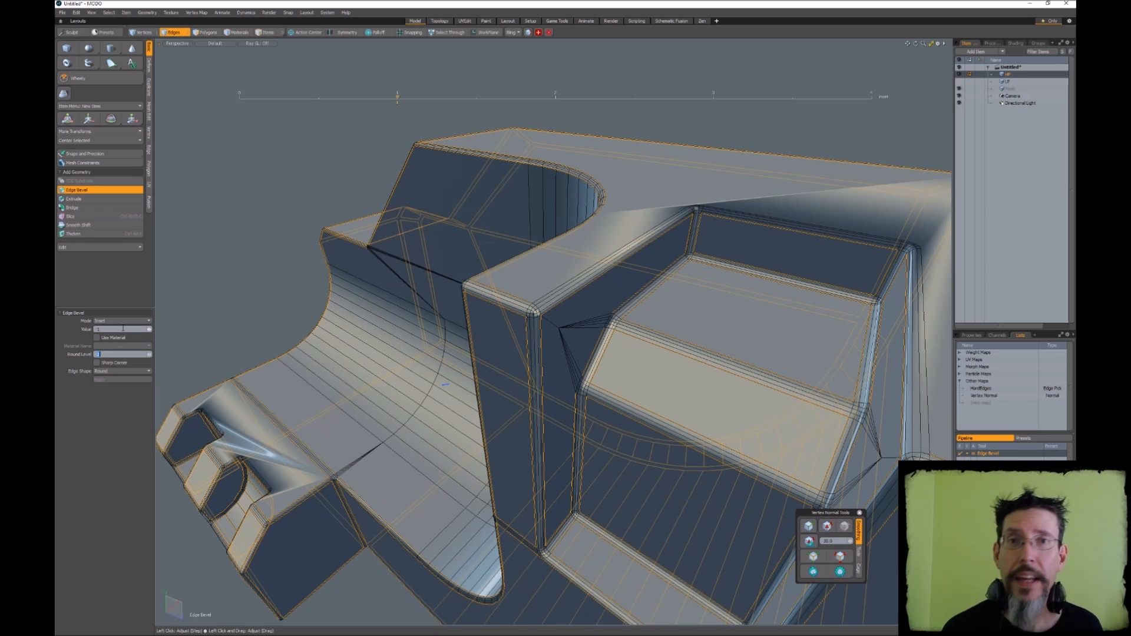
pyautogui.keyDown('alt'); pyautogui.moveTo(272, 329); pyautogui.dragTo(664, 344); pyautogui.keyUp('alt')
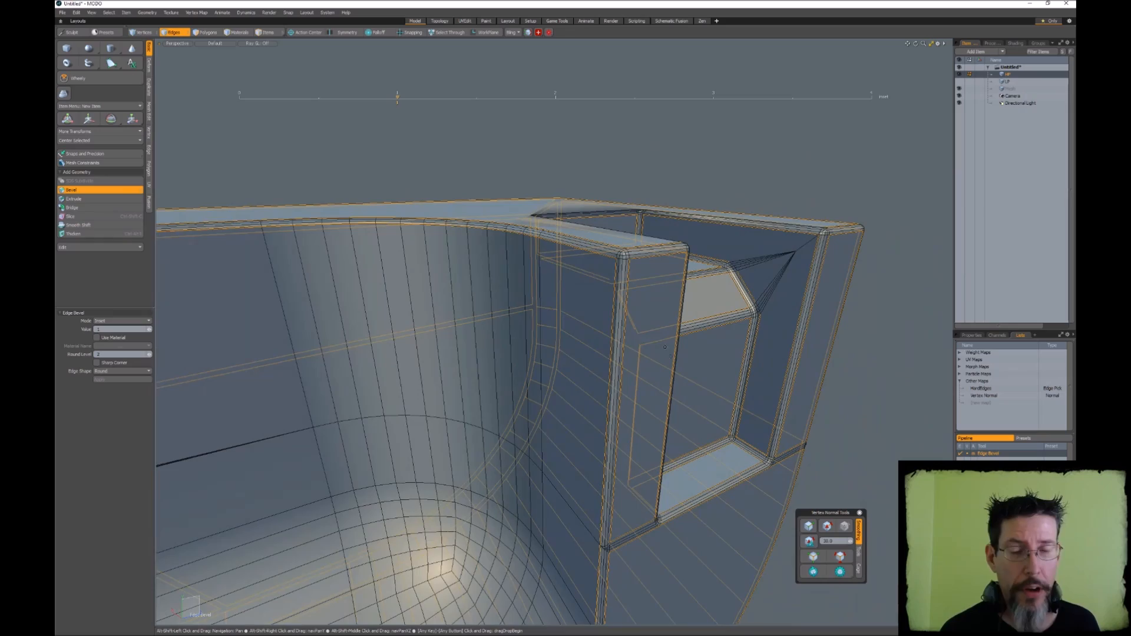
pyautogui.keyDown('alt'); pyautogui.keyDown('shift'); pyautogui.moveTo(693, 397); pyautogui.dragTo(648, 267); pyautogui.keyUp('shift'); pyautogui.keyUp('alt')
pyautogui.keyDown('alt'); pyautogui.keyDown('shift'); pyautogui.moveTo(642, 325); pyautogui.dragTo(646, 303); pyautogui.keyUp('shift'); pyautogui.keyUp('alt')
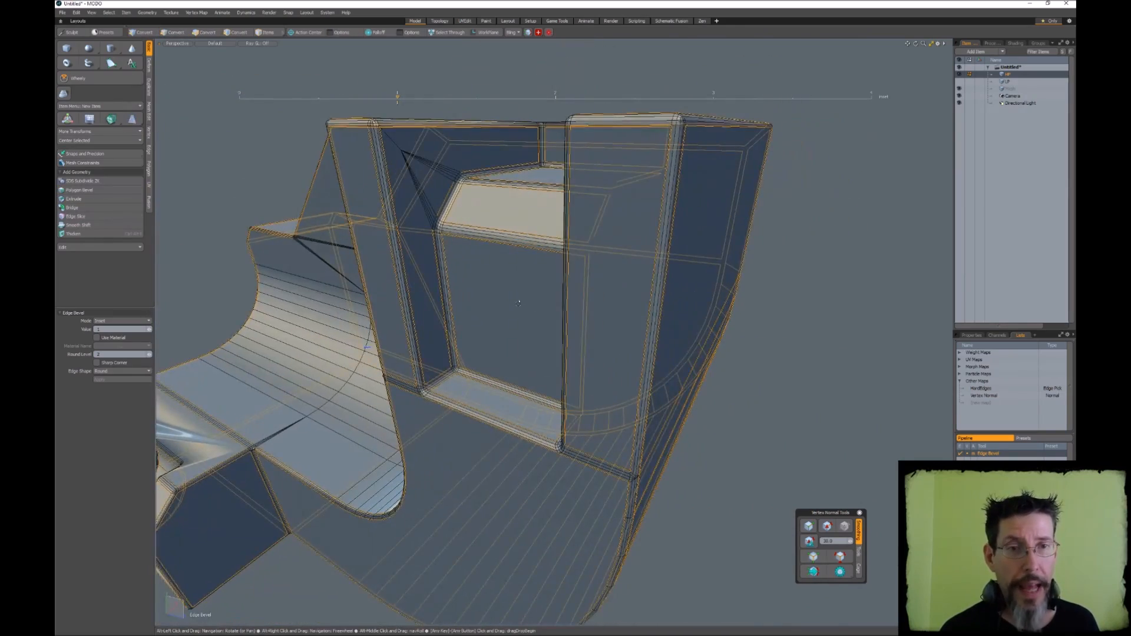
pyautogui.press('q')
pyautogui.press('Escape')
# Examine where the bevels meet the inner wall below the rectangular notch, with and without the wireframe
pyautogui.keyDown('alt'); pyautogui.moveTo(664, 383); pyautogui.dragTo(759, 338); pyautogui.keyUp('alt')
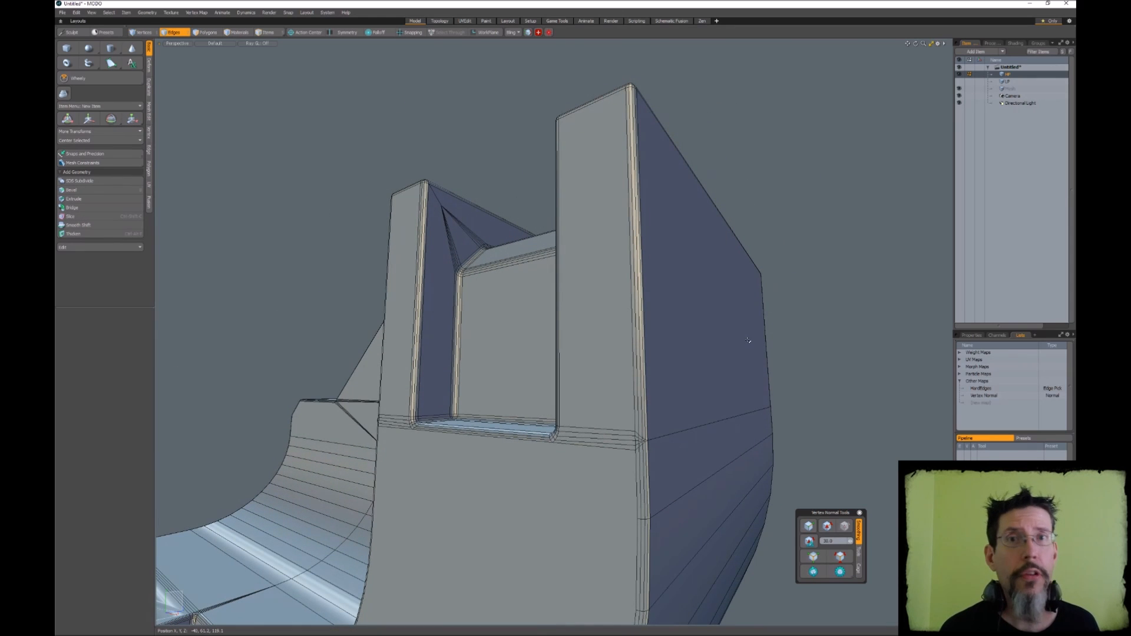
pyautogui.keyDown('alt'); pyautogui.moveTo(688, 294); pyautogui.dragTo(724, 313); pyautogui.keyUp('alt')
pyautogui.keyDown('alt'); pyautogui.keyDown('shift'); pyautogui.moveTo(725, 314); pyautogui.dragTo(846, 166); pyautogui.keyUp('shift'); pyautogui.keyUp('alt')
pyautogui.keyDown('alt'); pyautogui.moveTo(388, 294); pyautogui.dragTo(542, 293); pyautogui.keyUp('alt')
pyautogui.click(532, 262)
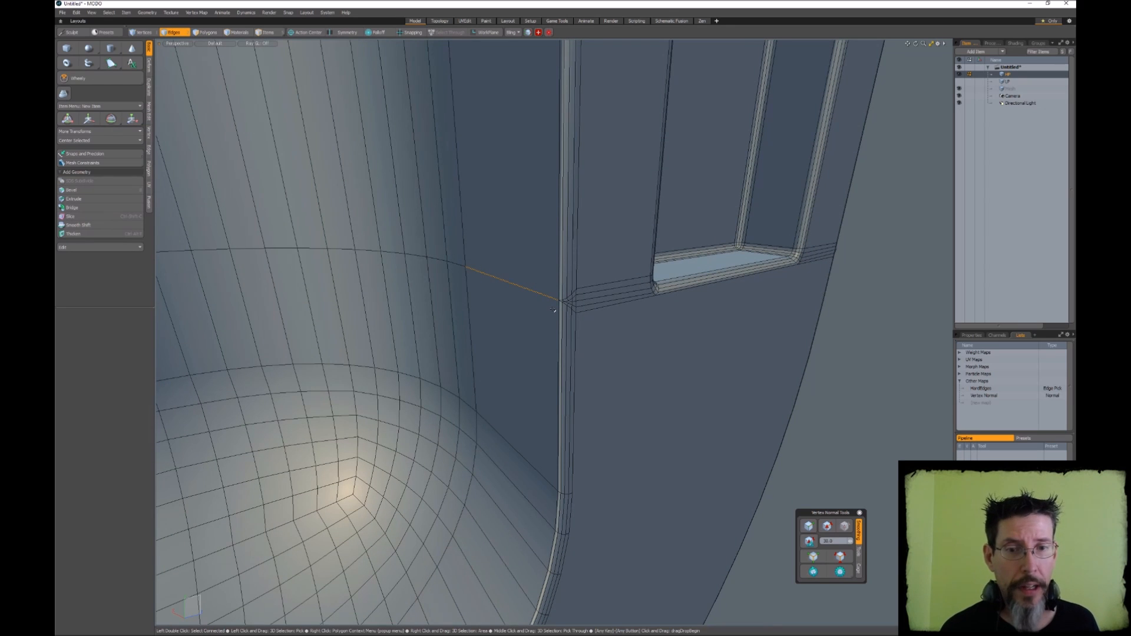
pyautogui.keyDown('alt'); pyautogui.moveTo(553, 310); pyautogui.dragTo(562, 234); pyautogui.keyUp('alt')
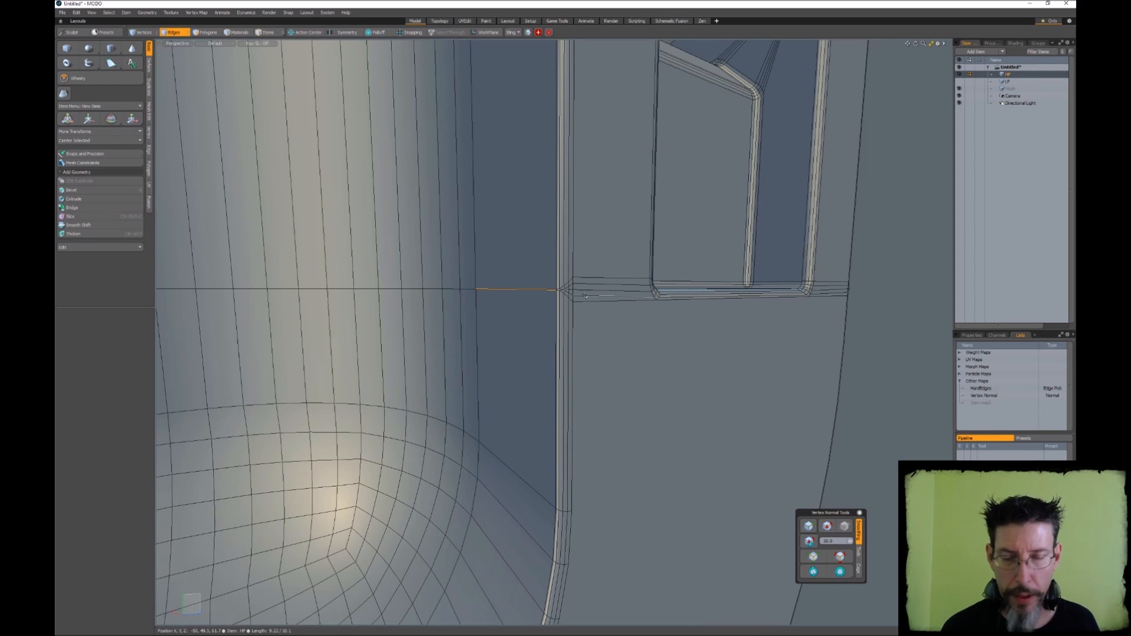
pyautogui.hotkey('alt', 'w')
pyautogui.scroll(4, 584, 296)
pyautogui.keyDown('alt'); pyautogui.moveTo(589, 298); pyautogui.dragTo(651, 334); pyautogui.keyUp('alt')
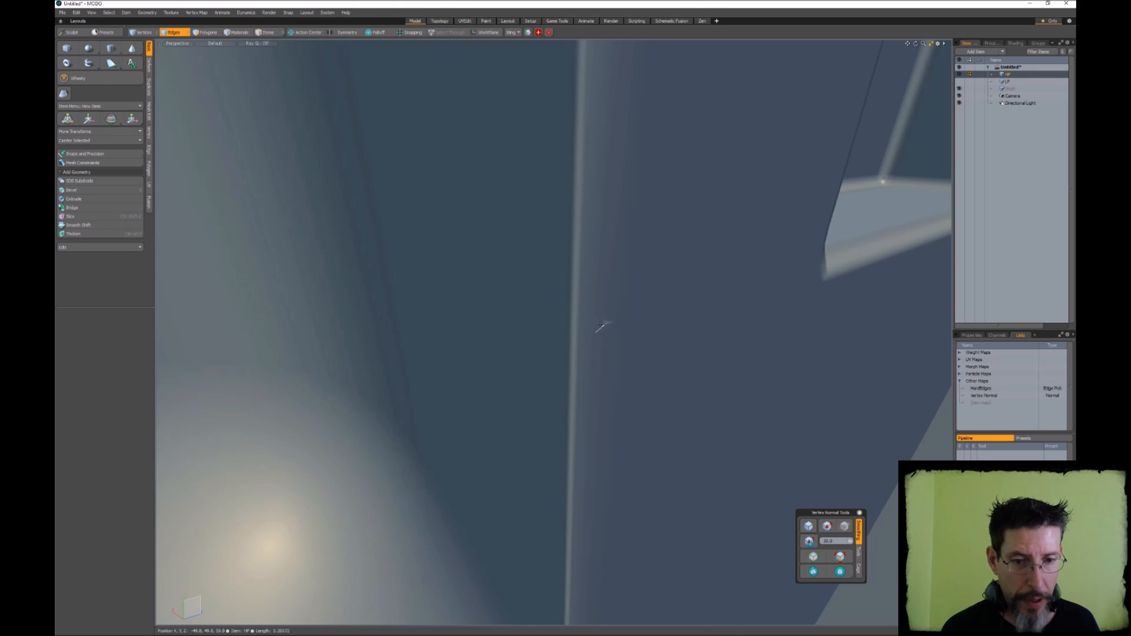
pyautogui.keyDown('alt'); pyautogui.moveTo(664, 374); pyautogui.dragTo(609, 362); pyautogui.keyUp('alt')
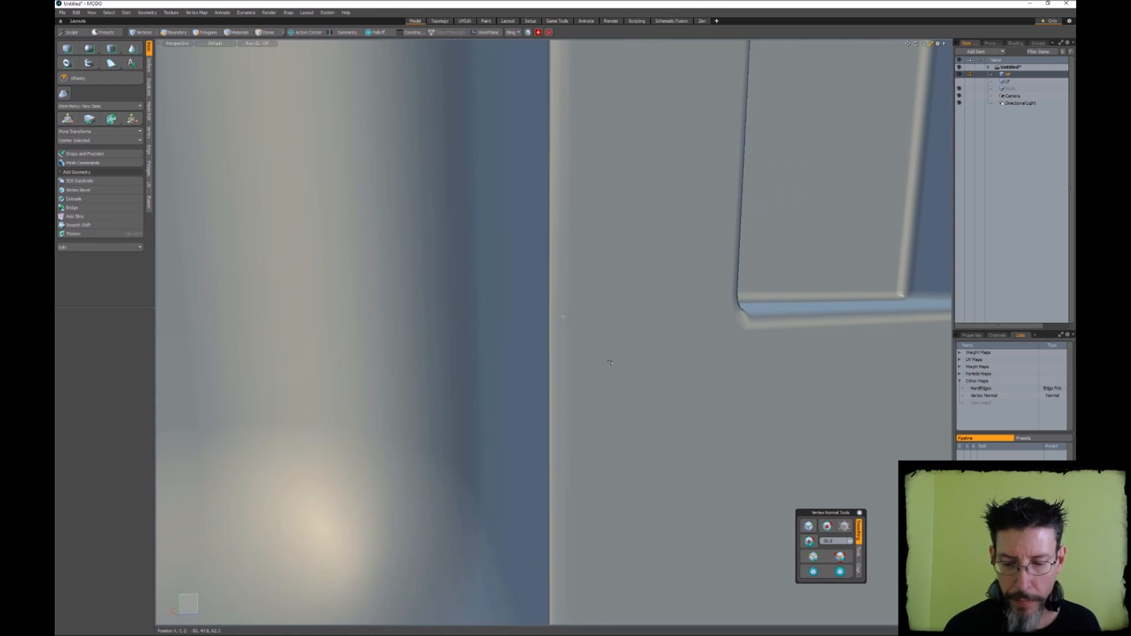
# Undo the wireframe change, the single-edge selection and the edge bevel on the HP mesh
pyautogui.hotkey('ctrl', 'z')
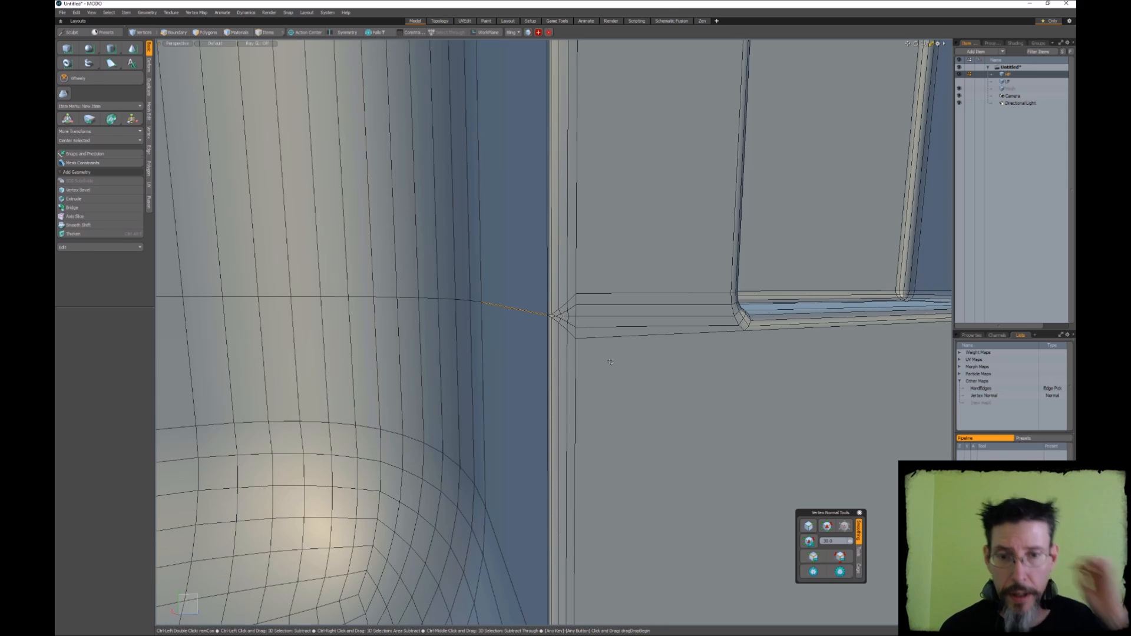
pyautogui.hotkey('ctrl', 'z')
pyautogui.hotkey('ctrl', 'z')
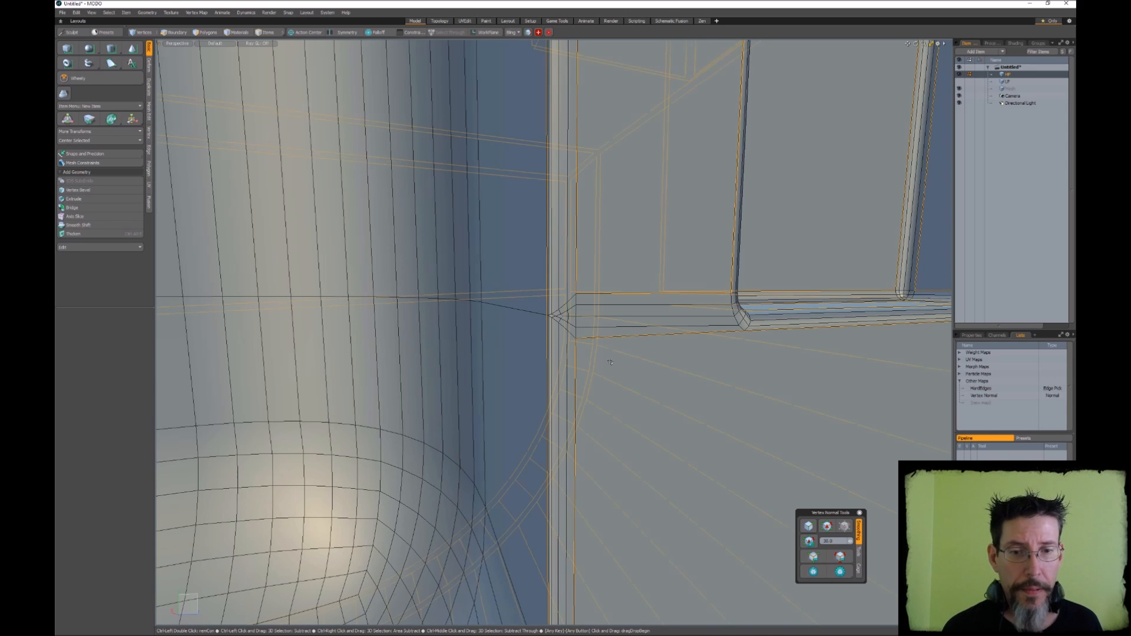
pyautogui.hotkey('ctrl', 'z')
pyautogui.hotkey('ctrl', 'z')
# Add the edges that continue the notch's lower edge around the inner wall and outer side to the hard-edge selection
pyautogui.keyDown('alt'); pyautogui.moveTo(594, 317); pyautogui.dragTo(633, 369); pyautogui.keyUp('alt')
pyautogui.keyDown('shift'); pyautogui.click(635, 351); pyautogui.keyUp('shift')
pyautogui.keyDown('shift'); pyautogui.click(571, 331); pyautogui.keyUp('shift')
pyautogui.keyDown('alt'); pyautogui.moveTo(543, 289); pyautogui.dragTo(602, 309); pyautogui.keyUp('alt')
pyautogui.keyDown('ctrl'); pyautogui.keyDown('alt'); pyautogui.scroll(3, 595, 309); pyautogui.keyUp('alt'); pyautogui.keyUp('ctrl')
pyautogui.keyDown('shift'); pyautogui.click(450, 284); pyautogui.keyUp('shift')
pyautogui.keyDown('alt'); pyautogui.keyDown('shift'); pyautogui.moveTo(450, 285); pyautogui.dragTo(592, 391); pyautogui.keyUp('shift'); pyautogui.keyUp('alt')
pyautogui.scroll(6, 625, 397)
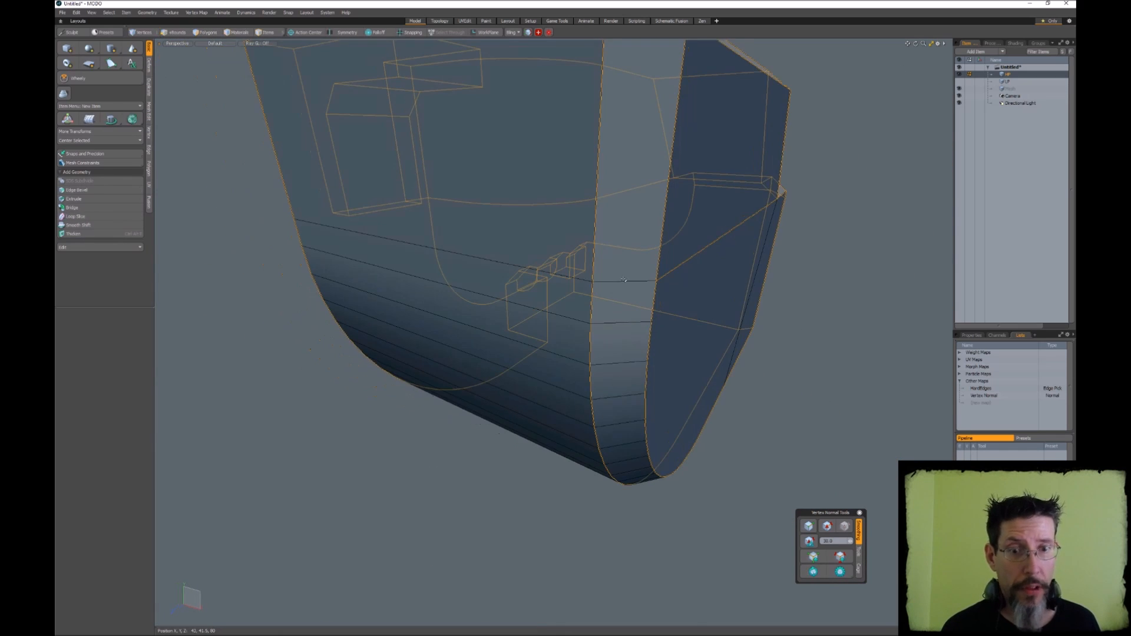
pyautogui.keyDown('alt'); pyautogui.moveTo(353, 294); pyautogui.dragTo(578, 296); pyautogui.keyUp('alt')
pyautogui.scroll(-5, 490, 250)
pyautogui.scroll(4, 559, 282)
# Bevel the extended edge selection in Inset mode with a value of 1 and check the corner junctions
pyautogui.press('b')
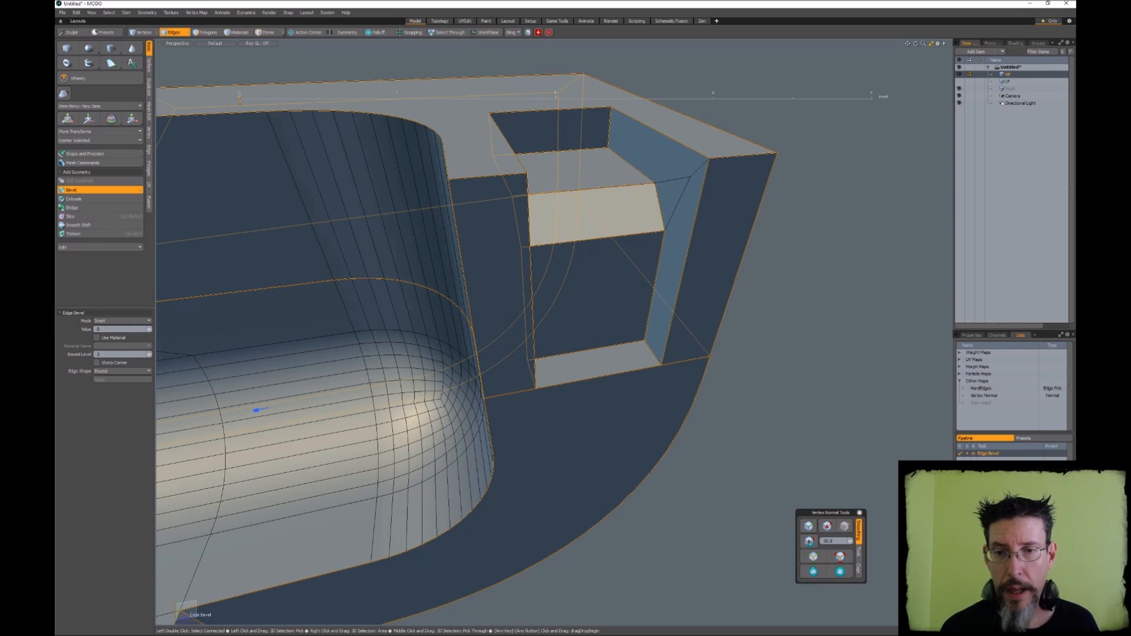
pyautogui.moveTo(556, 95); pyautogui.dragTo(569, 95)
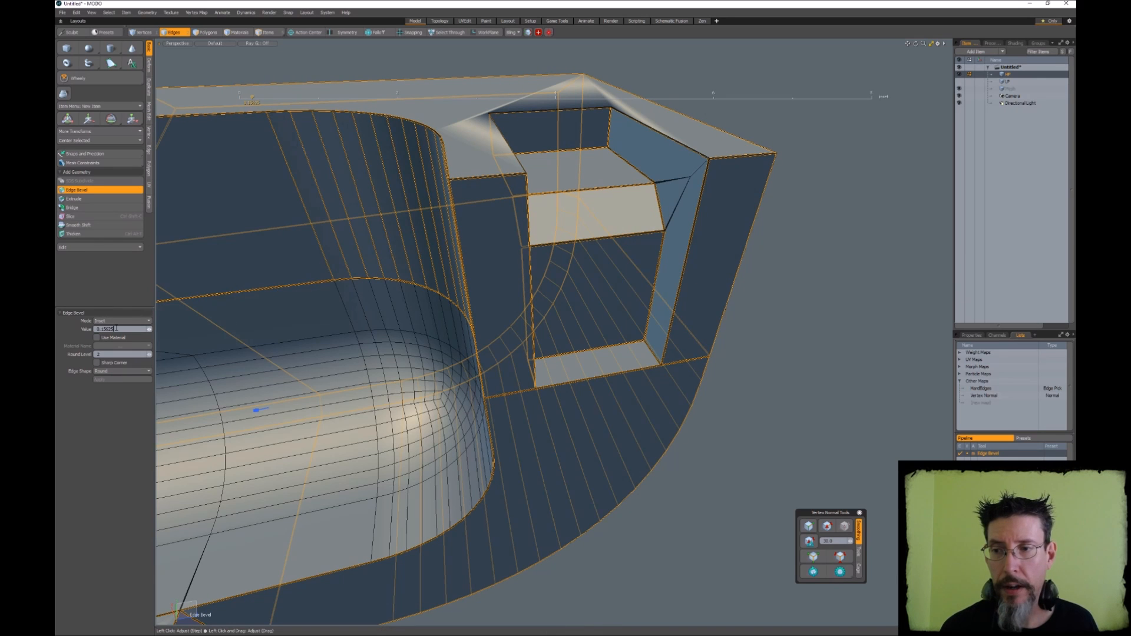
pyautogui.press('Return')
pyautogui.keyDown('alt'); pyautogui.moveTo(525, 359); pyautogui.dragTo(625, 334); pyautogui.keyUp('alt')
pyautogui.scroll(4, 576, 336)
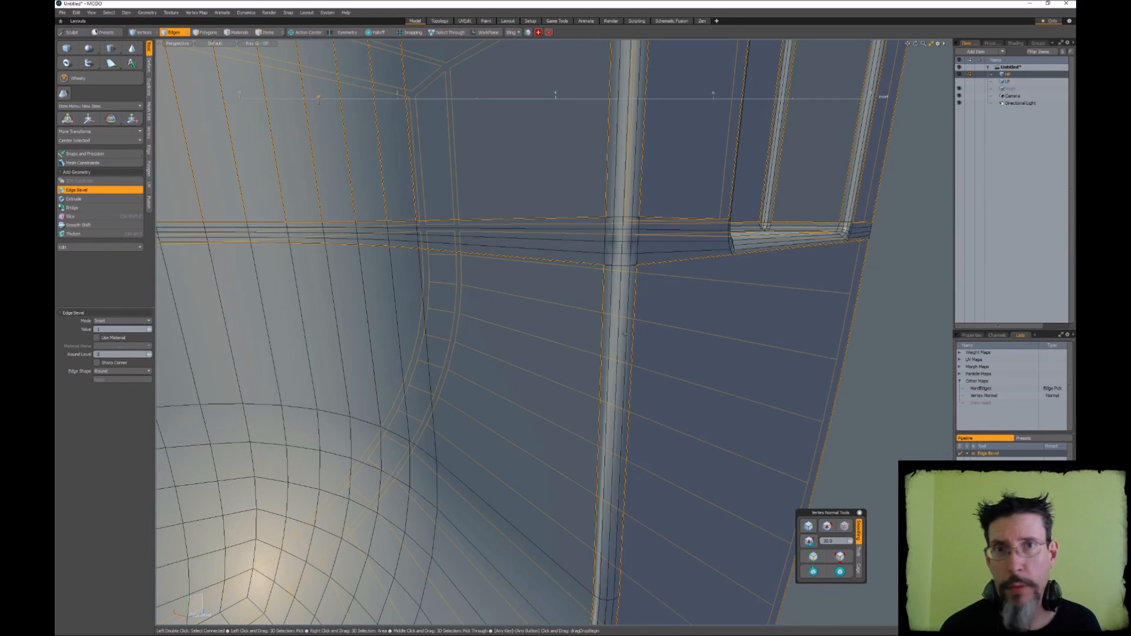
pyautogui.keyDown('alt'); pyautogui.moveTo(759, 371); pyautogui.dragTo(819, 240); pyautogui.keyUp('alt')
pyautogui.keyDown('alt'); pyautogui.moveTo(530, 430); pyautogui.dragTo(530, 259); pyautogui.keyUp('alt')
pyautogui.keyDown('alt'); pyautogui.moveTo(530, 260); pyautogui.dragTo(612, 330); pyautogui.keyUp('alt')
pyautogui.moveTo(613, 330)
pyautogui.keyDown('alt'); pyautogui.mouseDown()
pyautogui.moveTo(624, 321)
pyautogui.moveTo(607, 330)
pyautogui.moveTo(624, 339)
pyautogui.mouseUp(); pyautogui.keyUp('alt')
pyautogui.keyDown('ctrl'); pyautogui.keyDown('alt'); pyautogui.moveTo(625, 339); pyautogui.dragTo(581, 309); pyautogui.keyUp('alt'); pyautogui.keyUp('ctrl')
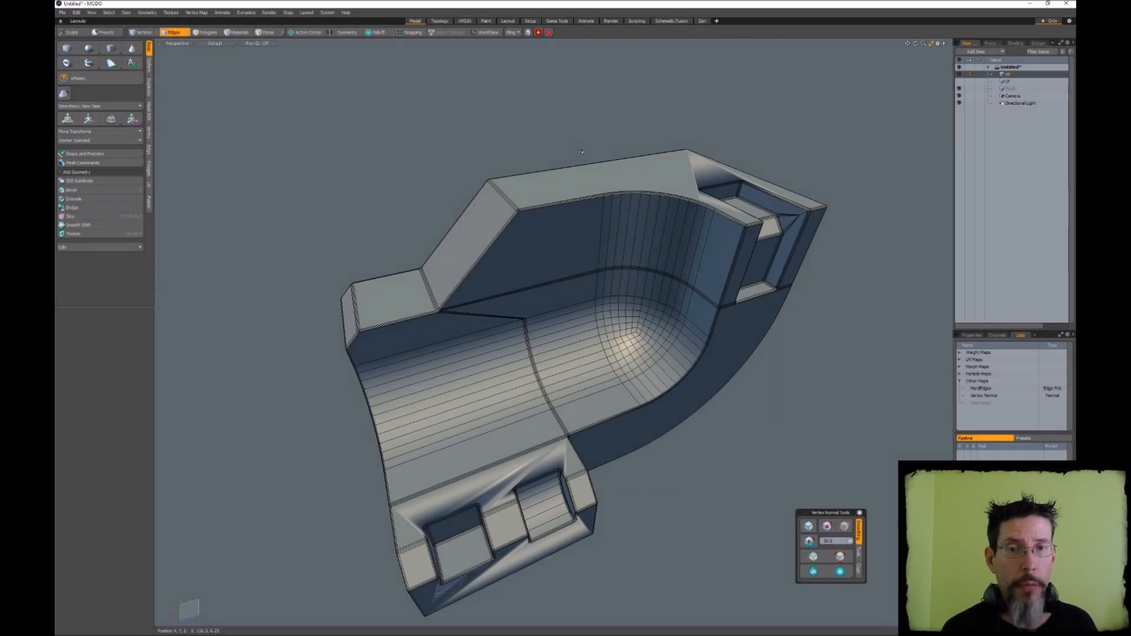
# Hide the wireframe and inspect the shading of the beveled HP mesh
pyautogui.keyDown('ctrl'); pyautogui.keyDown('alt'); pyautogui.moveTo(580, 151); pyautogui.dragTo(605, 195); pyautogui.keyUp('alt'); pyautogui.keyUp('ctrl')
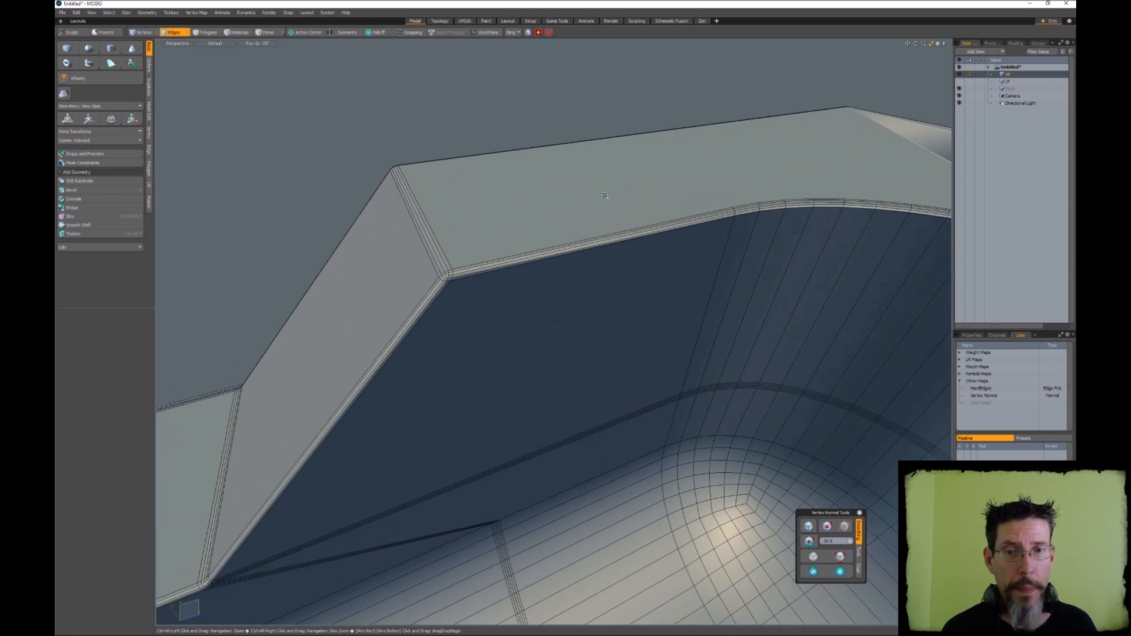
pyautogui.keyDown('alt'); pyautogui.moveTo(605, 196); pyautogui.dragTo(634, 227); pyautogui.keyUp('alt')
pyautogui.press('KP_8')
pyautogui.keyDown('alt'); pyautogui.moveTo(633, 227); pyautogui.dragTo(623, 281); pyautogui.keyUp('alt')
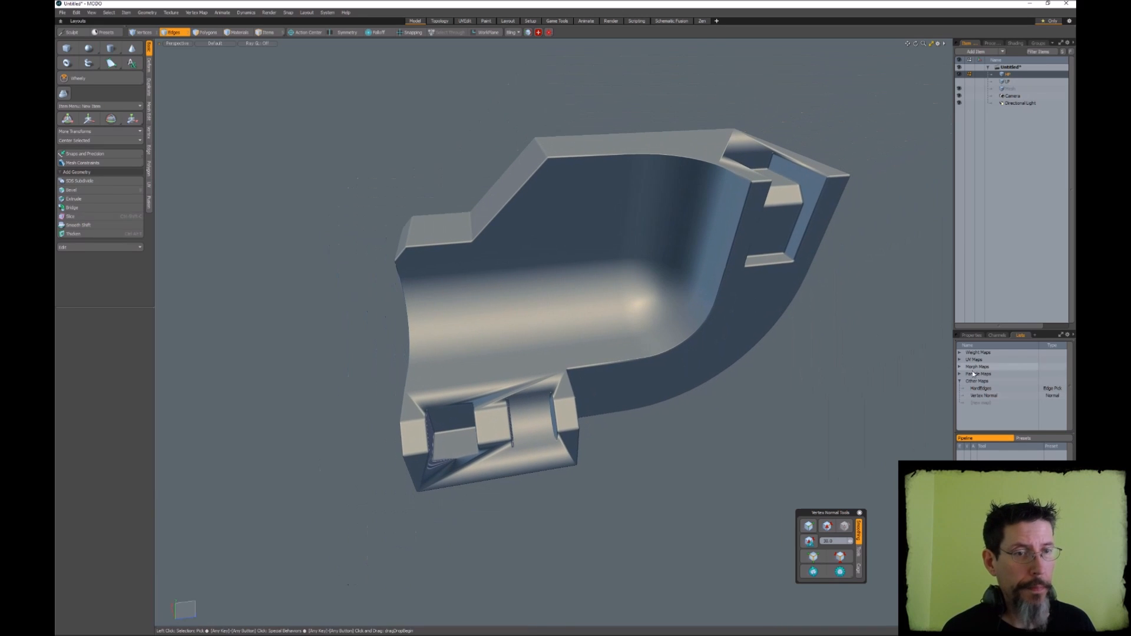
# Delete the HardEdges and Vertex Normal maps from the HP mesh
pyautogui.rightClick(985, 388)
pyautogui.click(987, 394)
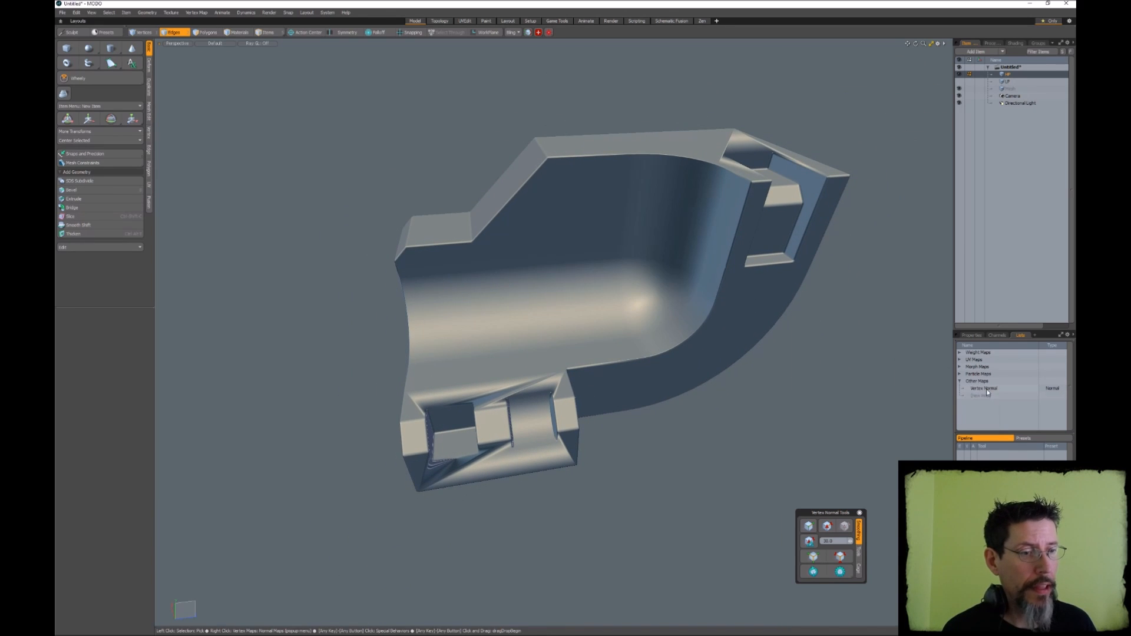
pyautogui.rightClick(985, 389)
pyautogui.click(986, 394)
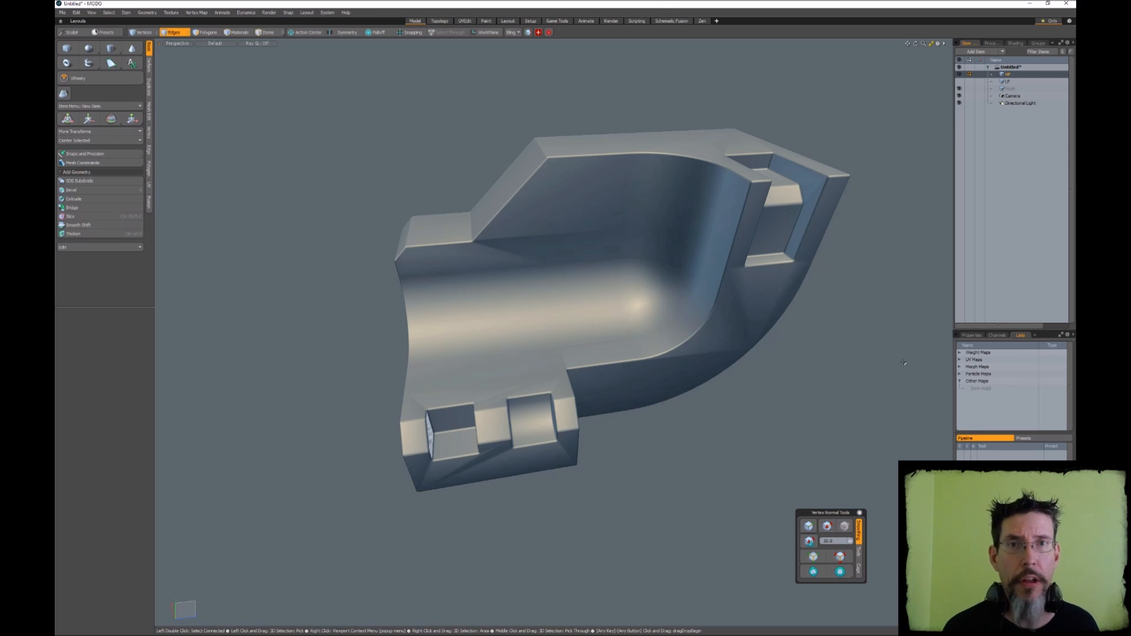
# Enter a new angle threshold in the vertex normal tools and regenerate the HP mesh's vertex normals with it
pyautogui.keyDown('alt'); pyautogui.moveTo(760, 295); pyautogui.dragTo(720, 291); pyautogui.keyUp('alt')
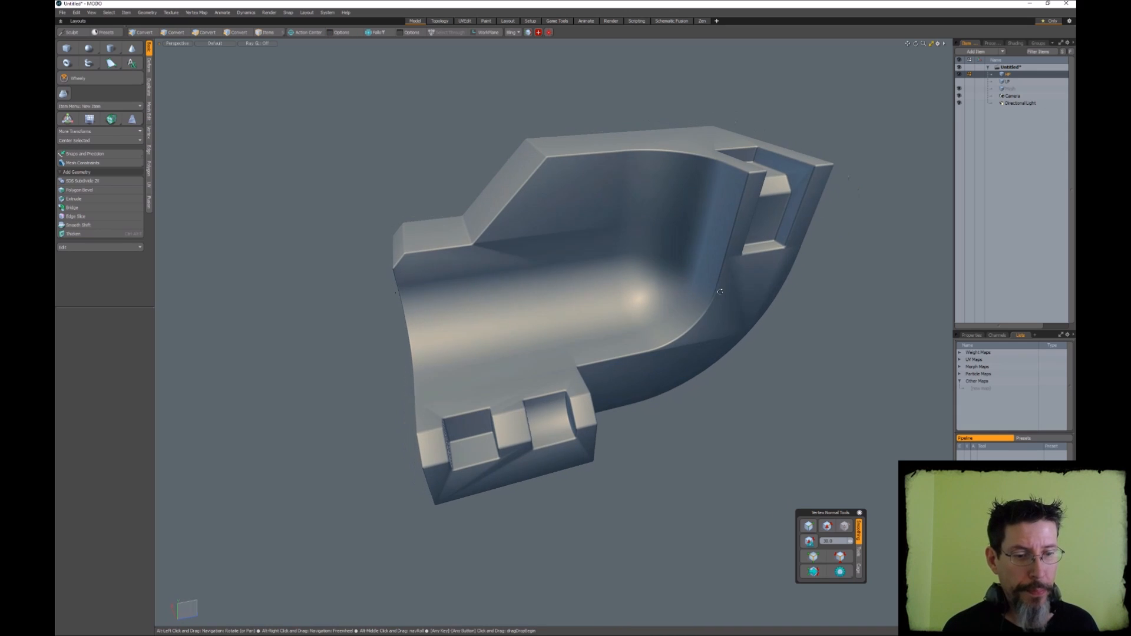
pyautogui.click(832, 542)
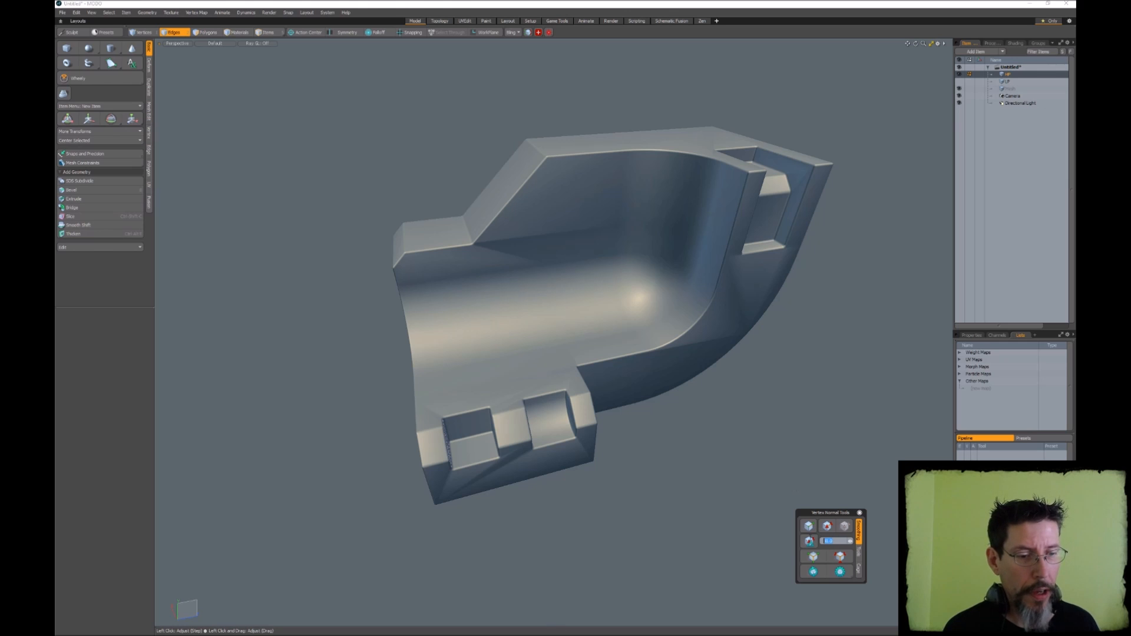
pyautogui.press('Return')
pyautogui.click(809, 541)
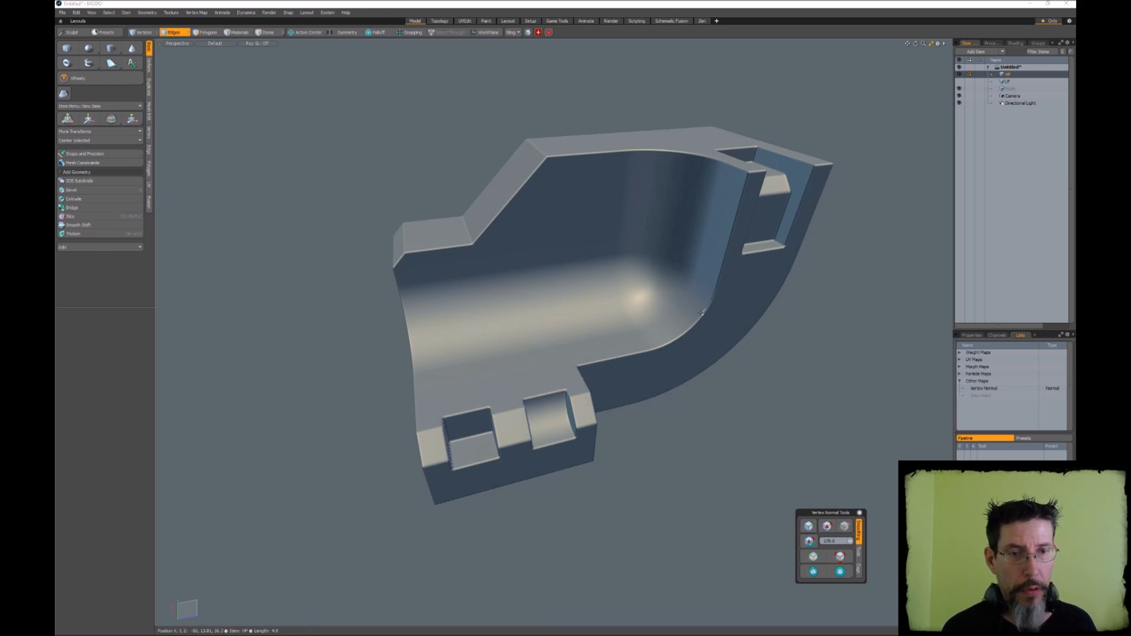
# Examine the HP mesh's regenerated shading on the curved channel, rounded inner corner, flat faces and bevels
pyautogui.keyDown('alt'); pyautogui.moveTo(701, 312); pyautogui.dragTo(597, 330); pyautogui.keyUp('alt')
pyautogui.keyDown('alt'); pyautogui.moveTo(642, 314); pyautogui.dragTo(697, 407); pyautogui.keyUp('alt')
pyautogui.press('3')
pyautogui.click(654, 329)
pyautogui.click(815, 379)
pyautogui.press('F2')
pyautogui.click(669, 328)
pyautogui.scroll(5, 697, 348)
pyautogui.keyDown('alt'); pyautogui.moveTo(717, 373); pyautogui.dragTo(671, 366); pyautogui.keyUp('alt')
pyautogui.keyDown('ctrl'); pyautogui.keyDown('alt'); pyautogui.moveTo(672, 367); pyautogui.dragTo(624, 359); pyautogui.keyUp('alt'); pyautogui.keyUp('ctrl')
pyautogui.click(754, 258)
pyautogui.keyDown('alt'); pyautogui.moveTo(748, 259); pyautogui.dragTo(772, 282); pyautogui.keyUp('alt')
pyautogui.moveTo(659, 276)
pyautogui.keyDown('alt'); pyautogui.mouseDown()
pyautogui.moveTo(709, 263)
pyautogui.moveTo(694, 300)
pyautogui.mouseUp(); pyautogui.keyUp('alt')
pyautogui.keyDown('ctrl'); pyautogui.keyDown('alt'); pyautogui.moveTo(807, 275); pyautogui.dragTo(727, 277); pyautogui.keyUp('alt'); pyautogui.keyUp('ctrl')
pyautogui.moveTo(728, 277)
pyautogui.keyDown('alt'); pyautogui.mouseDown()
pyautogui.moveTo(621, 294)
pyautogui.moveTo(663, 317)
pyautogui.moveTo(639, 313)
pyautogui.mouseUp(); pyautogui.keyUp('alt')
pyautogui.press('KP_8')
pyautogui.press('3')
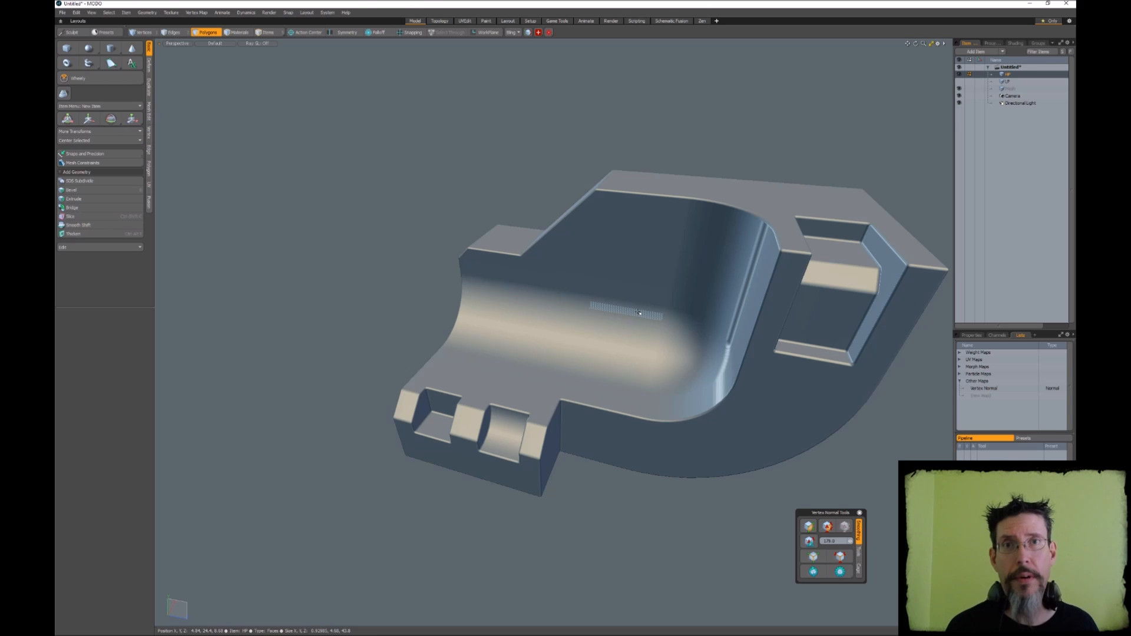
pyautogui.keyDown('alt'); pyautogui.moveTo(639, 312); pyautogui.dragTo(670, 337); pyautogui.keyUp('alt')
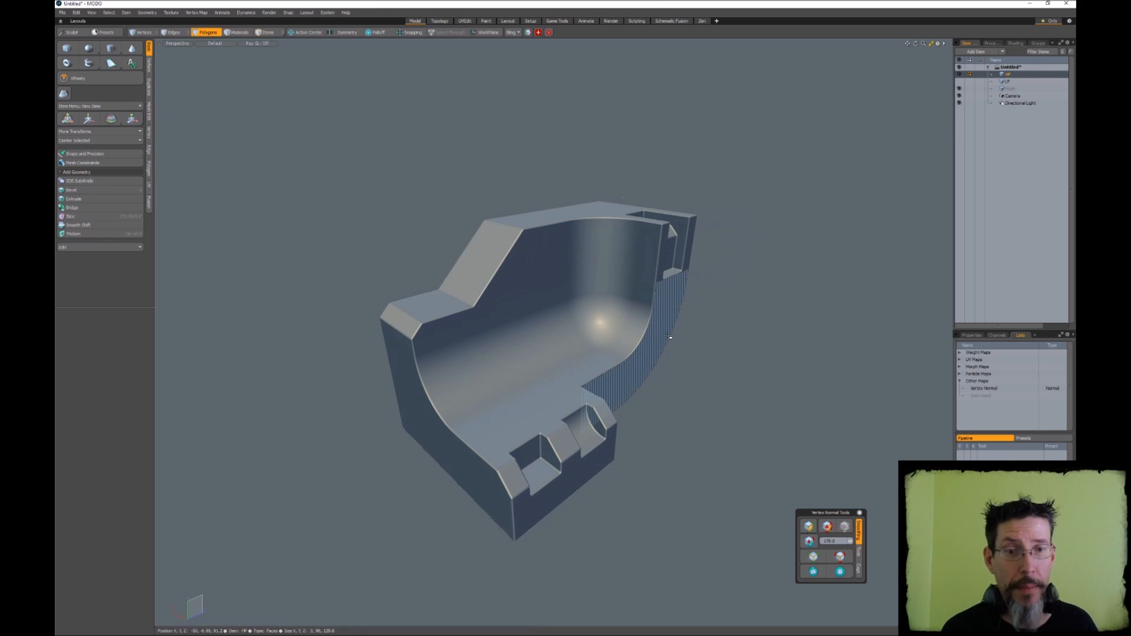
pyautogui.keyDown('alt'); pyautogui.moveTo(669, 337); pyautogui.dragTo(838, 354); pyautogui.keyUp('alt')
pyautogui.scroll(5, 467, 270)
pyautogui.keyDown('alt'); pyautogui.moveTo(467, 271); pyautogui.dragTo(619, 307); pyautogui.keyUp('alt')
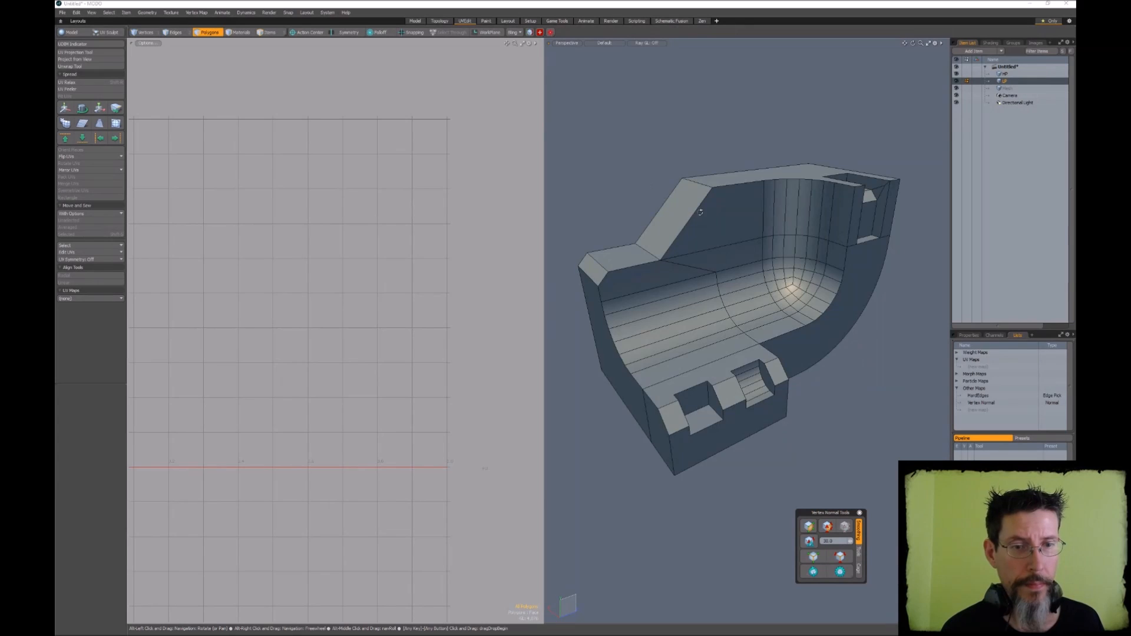
# Examine the LP wireframe, switch to the HP mesh, and inspect its edge segments along the curved channel
pyautogui.keyDown('alt'); pyautogui.moveTo(701, 212); pyautogui.dragTo(691, 215); pyautogui.keyUp('alt')
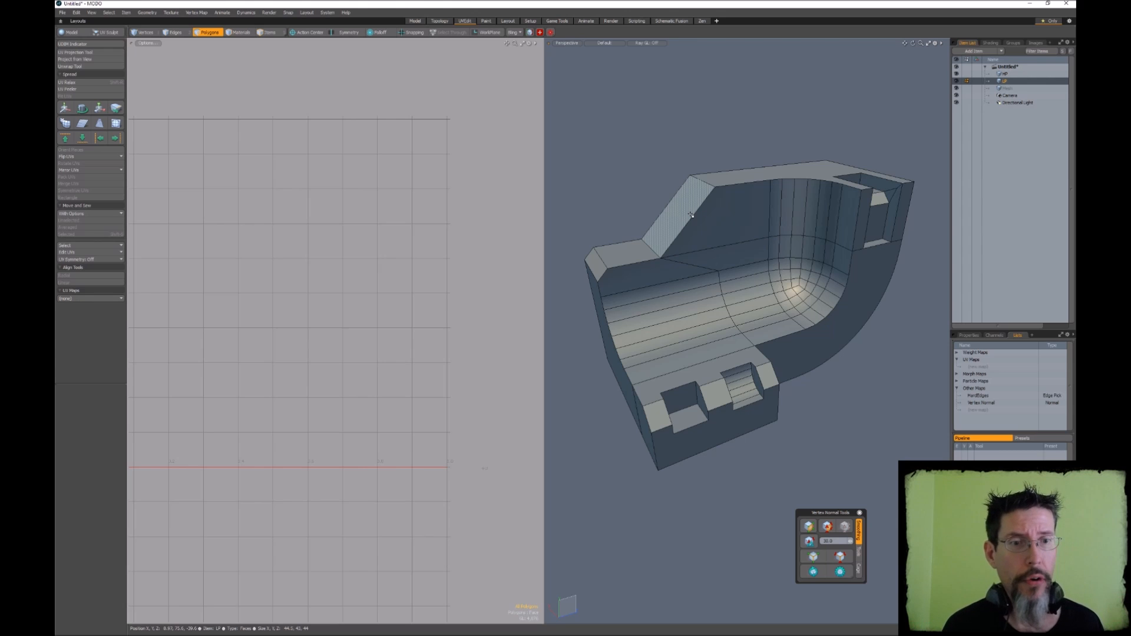
pyautogui.keyDown('alt'); pyautogui.moveTo(691, 215); pyautogui.dragTo(723, 242); pyautogui.keyUp('alt')
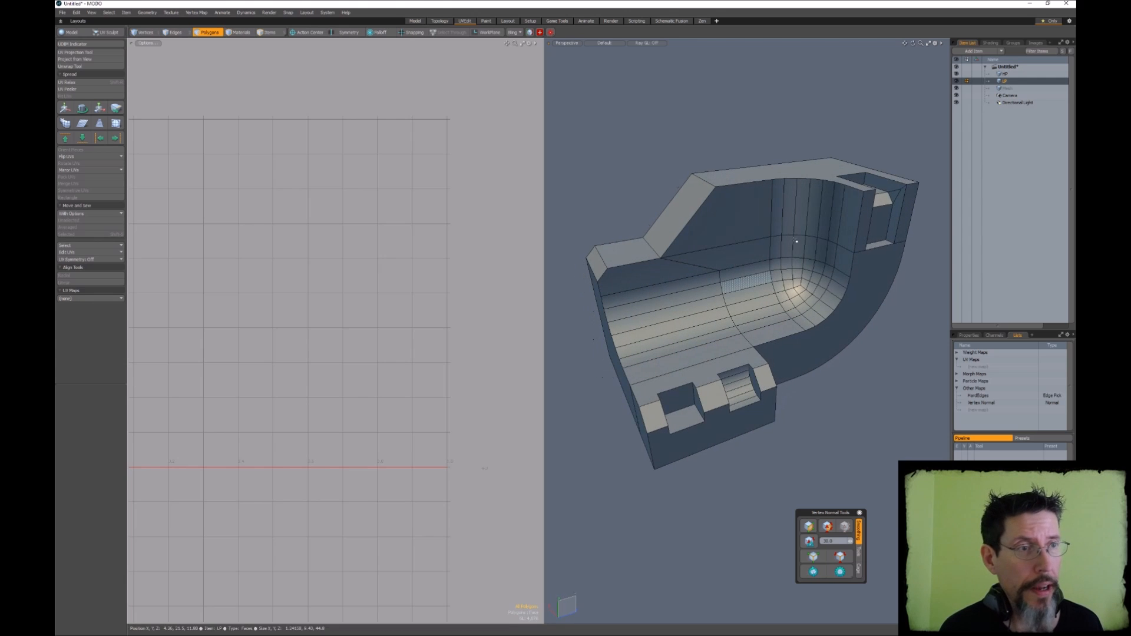
pyautogui.click(1005, 75)
pyautogui.keyDown('alt'); pyautogui.moveTo(648, 307); pyautogui.dragTo(698, 298); pyautogui.keyUp('alt')
pyautogui.moveTo(853, 259)
pyautogui.mouseDown()
pyautogui.moveTo(862, 277)
pyautogui.moveTo(833, 258)
pyautogui.mouseUp()
pyautogui.click(912, 390)
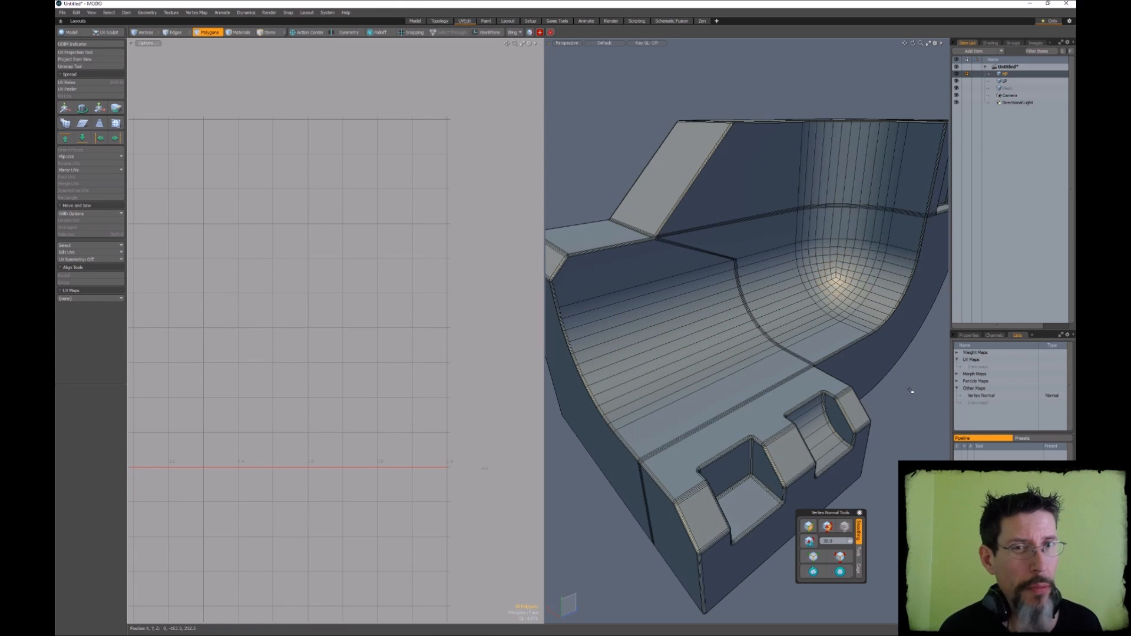
pyautogui.keyDown('alt'); pyautogui.moveTo(781, 291); pyautogui.dragTo(799, 292); pyautogui.keyUp('alt')
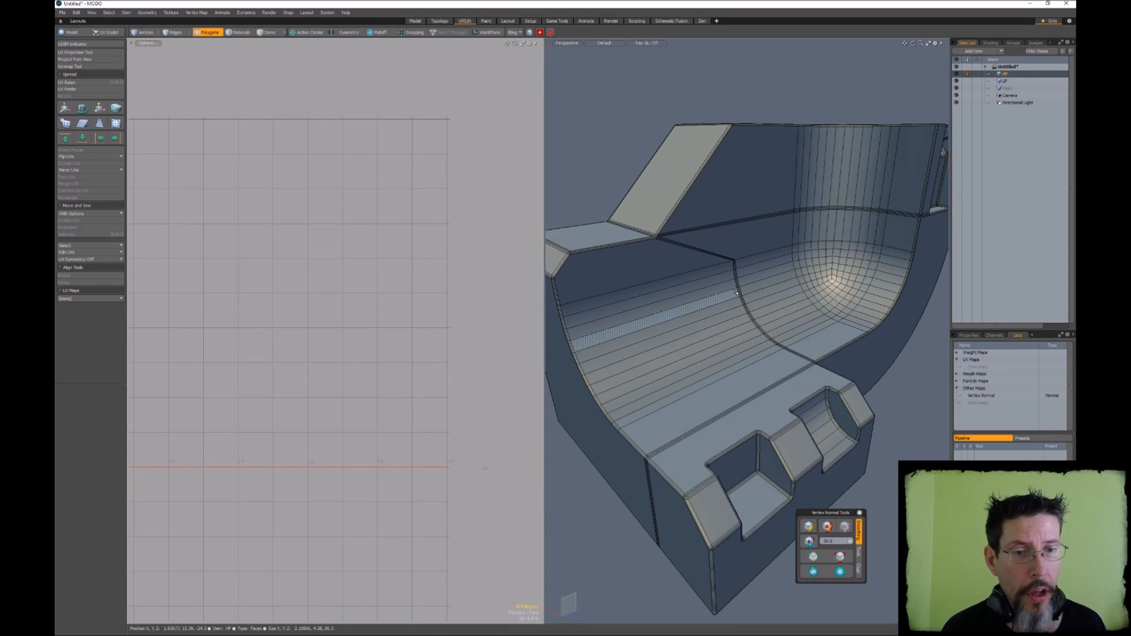
pyautogui.press('2')
pyautogui.click(692, 285)
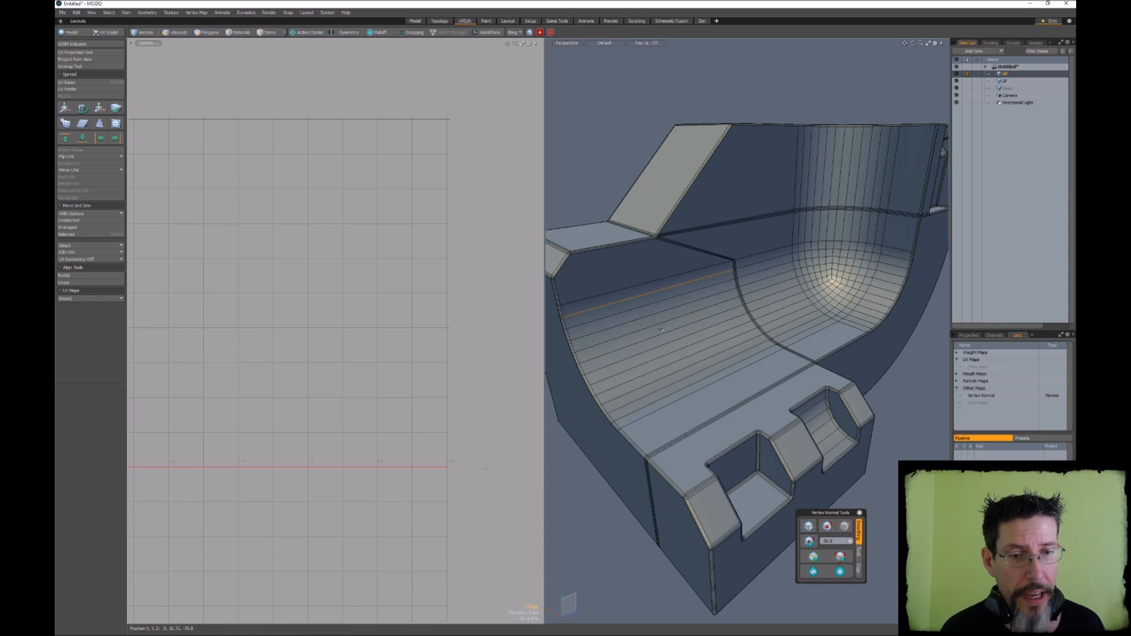
pyautogui.keyDown('shift'); pyautogui.click(688, 303); pyautogui.keyUp('shift')
pyautogui.click(710, 191)
# Switch between the LP and HP meshes to compare their edge density, ending on the LP mesh
pyautogui.click(1007, 81)
pyautogui.keyDown('alt'); pyautogui.moveTo(792, 247); pyautogui.dragTo(650, 286); pyautogui.keyUp('alt')
pyautogui.moveTo(644, 224)
pyautogui.mouseDown(button='right')
pyautogui.moveTo(671, 232)
pyautogui.moveTo(618, 305)
pyautogui.mouseUp(button='right')
pyautogui.keyDown('alt'); pyautogui.moveTo(647, 280); pyautogui.dragTo(727, 283); pyautogui.keyUp('alt')
pyautogui.scroll(-5, 675, 280)
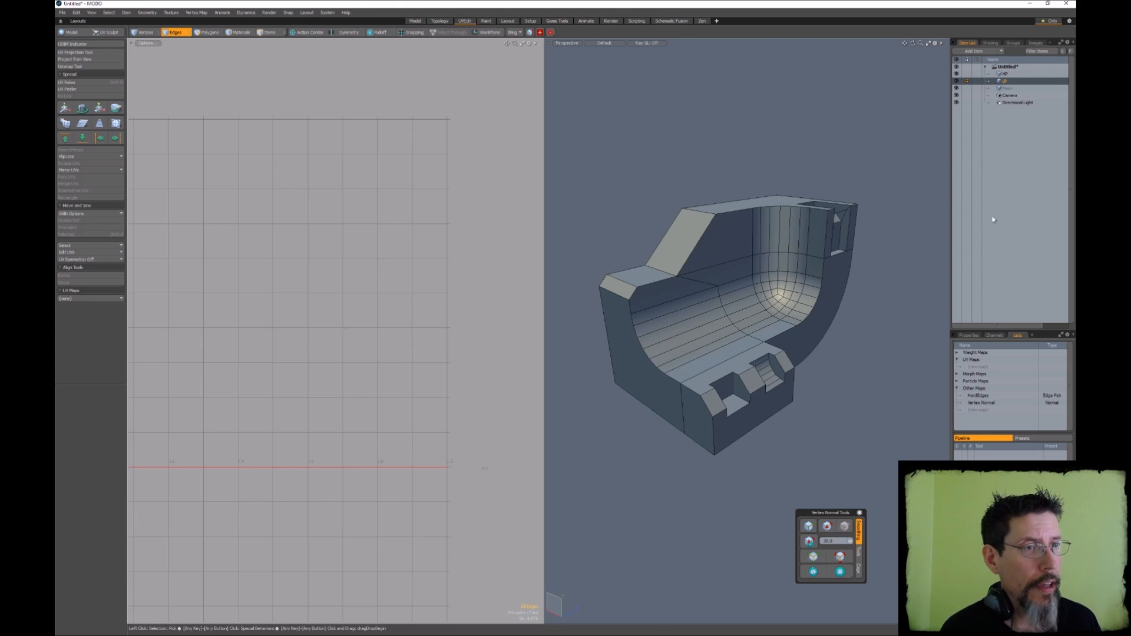
pyautogui.click(1004, 74)
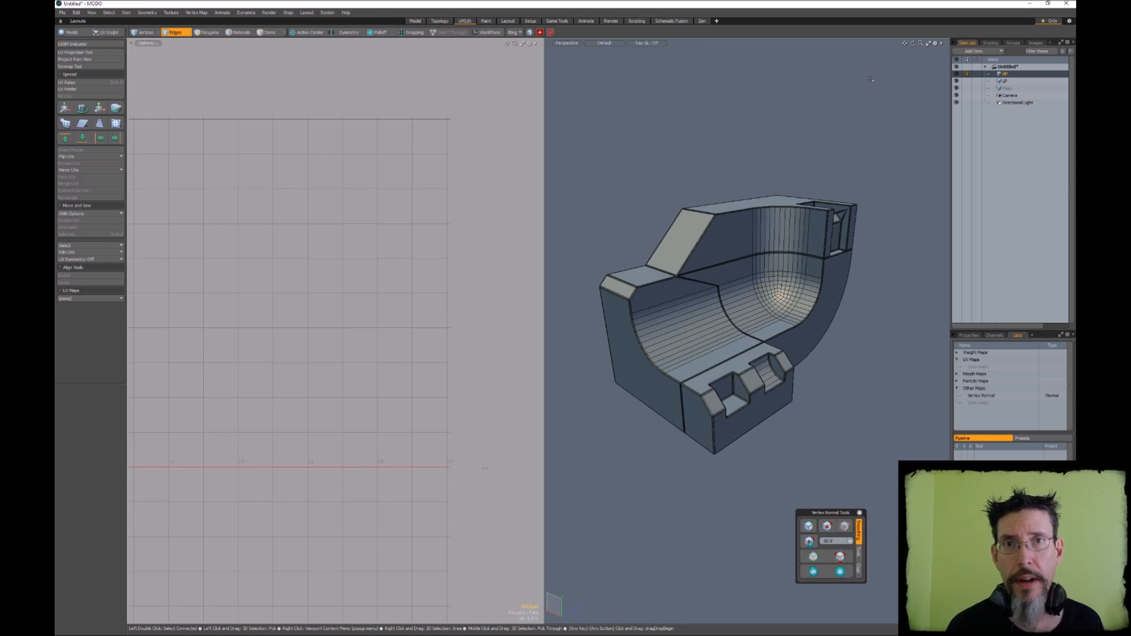
pyautogui.click(1028, 83)
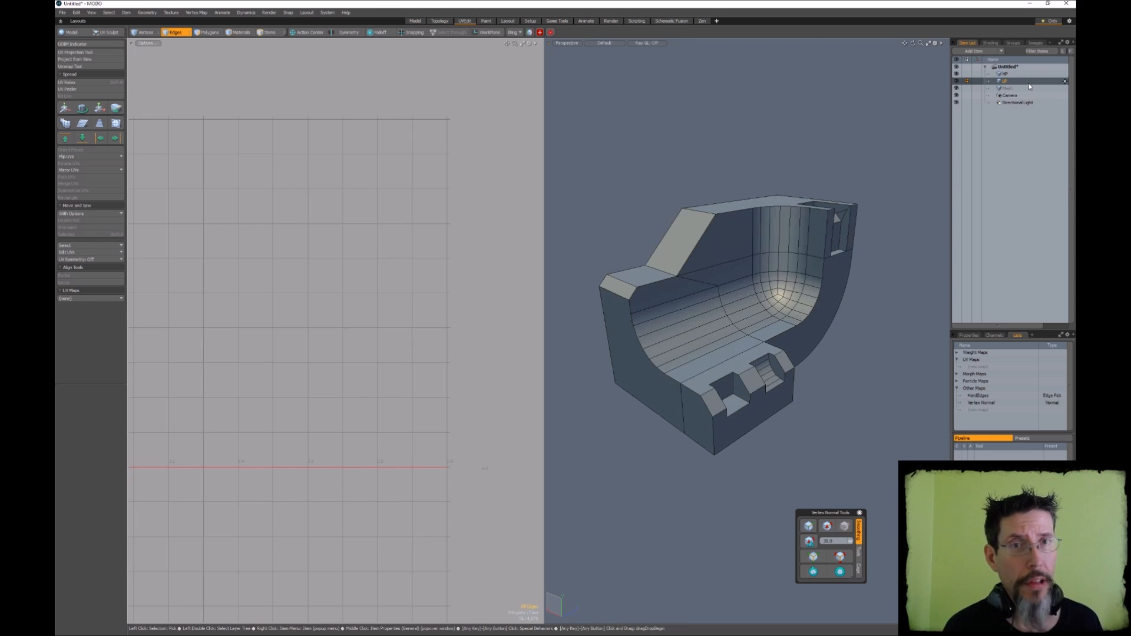
# Select all hard edges of the LP mesh with the vertex normal tools
pyautogui.keyDown('alt'); pyautogui.moveTo(793, 159); pyautogui.dragTo(790, 211); pyautogui.keyUp('alt')
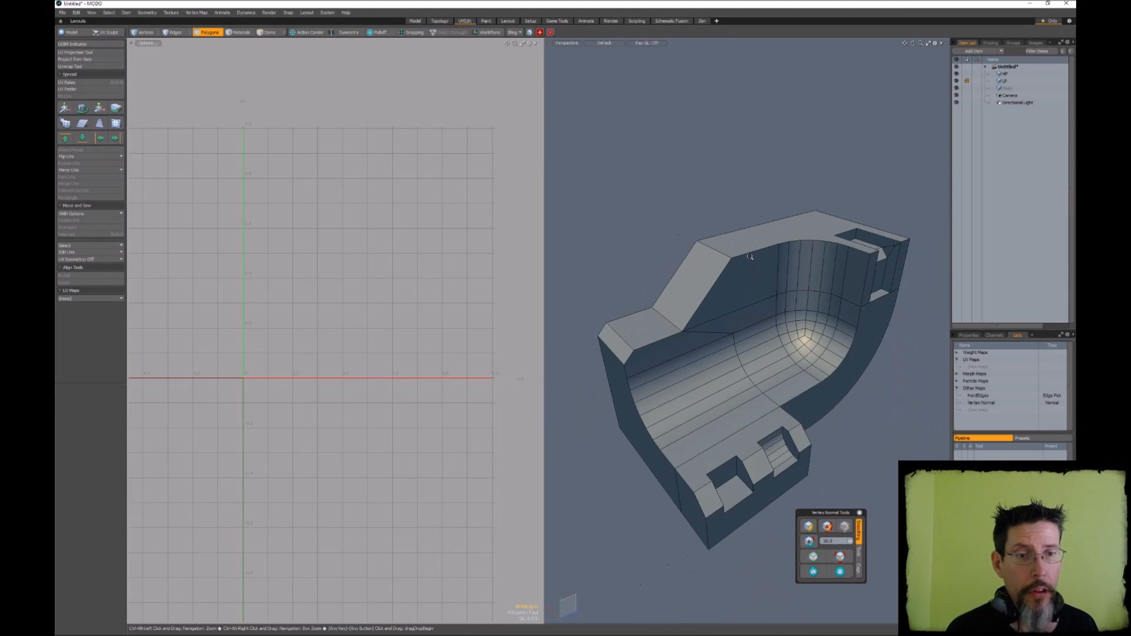
pyautogui.moveTo(750, 256)
pyautogui.keyDown('alt'); pyautogui.mouseDown()
pyautogui.moveTo(736, 243)
pyautogui.moveTo(760, 253)
pyautogui.mouseUp(); pyautogui.keyUp('alt')
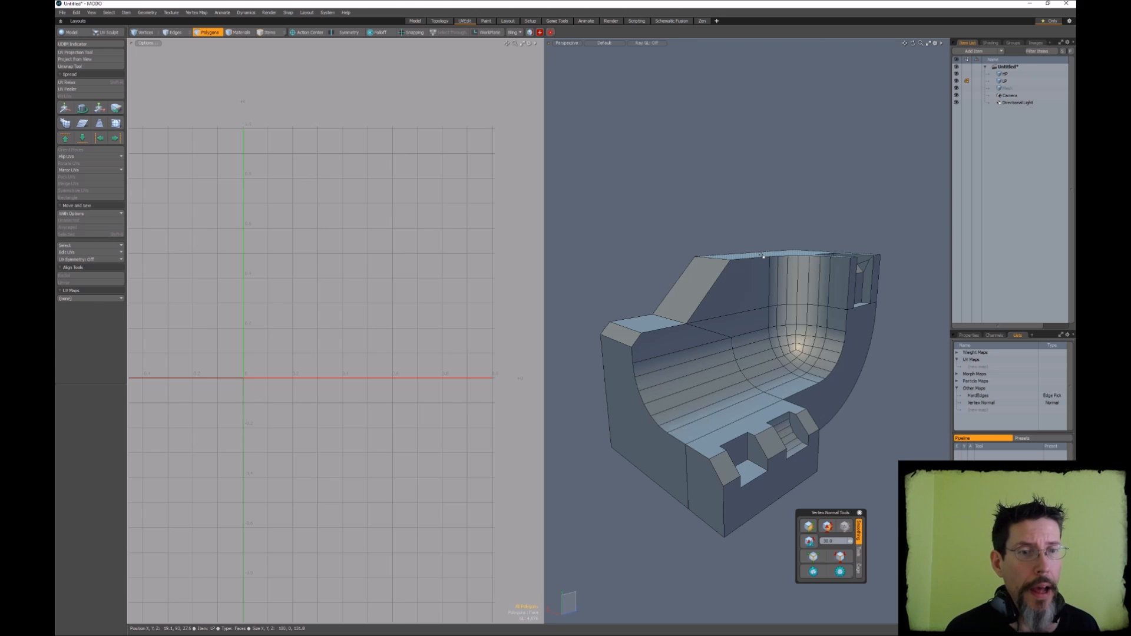
pyautogui.keyDown('alt'); pyautogui.moveTo(762, 254); pyautogui.dragTo(759, 219); pyautogui.keyUp('alt')
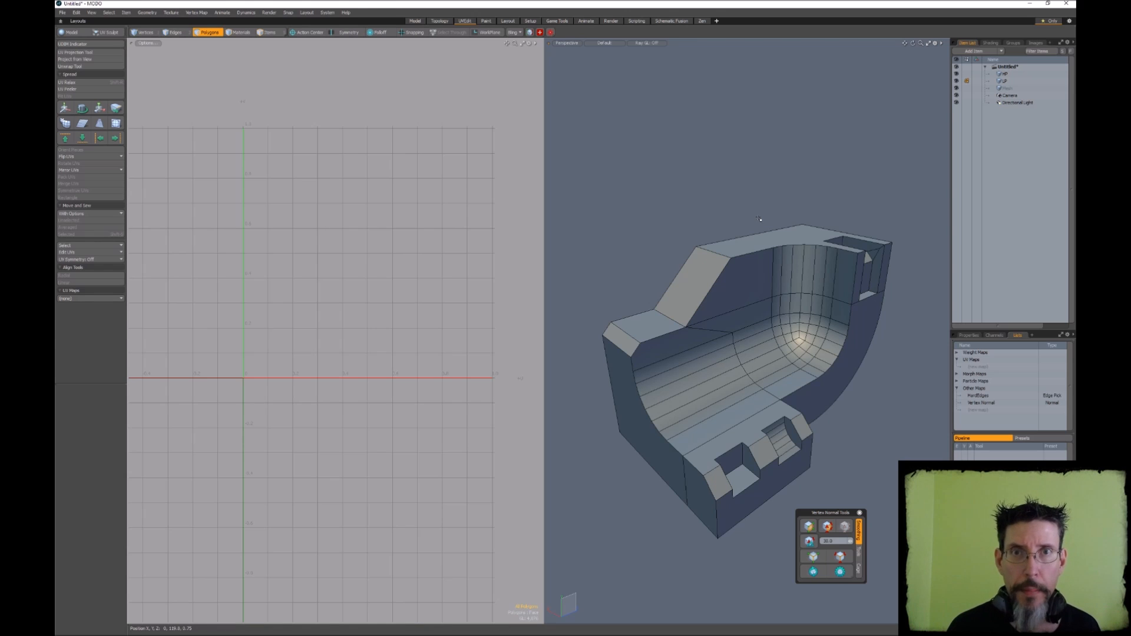
pyautogui.keyDown('alt'); pyautogui.moveTo(759, 219); pyautogui.dragTo(749, 204); pyautogui.keyUp('alt')
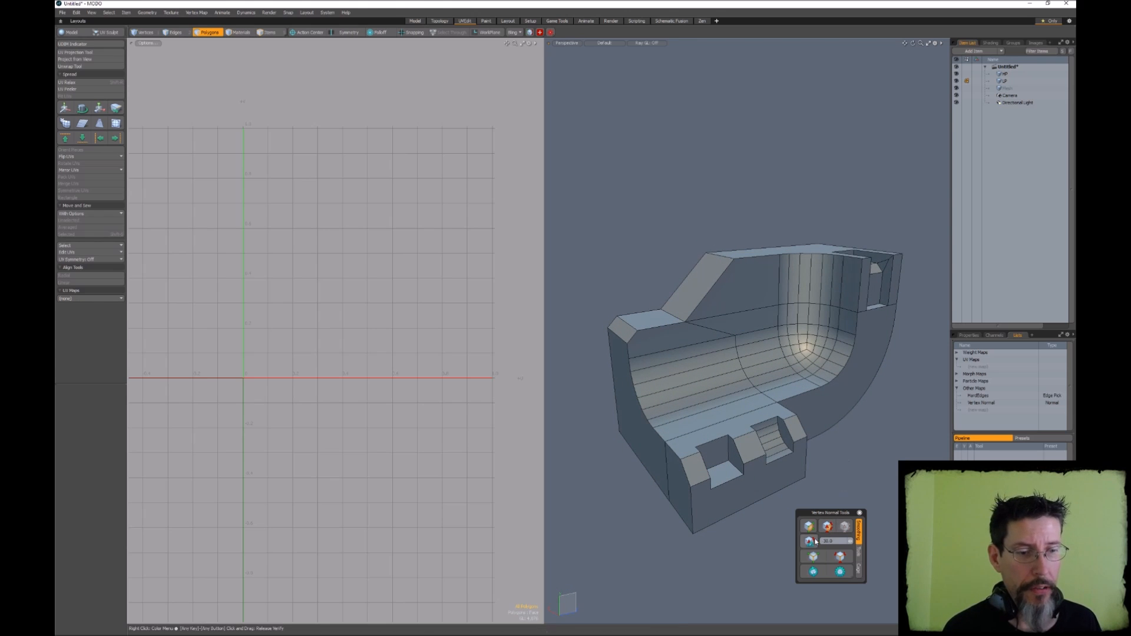
pyautogui.keyDown('alt'); pyautogui.moveTo(838, 404); pyautogui.dragTo(805, 419); pyautogui.keyUp('alt')
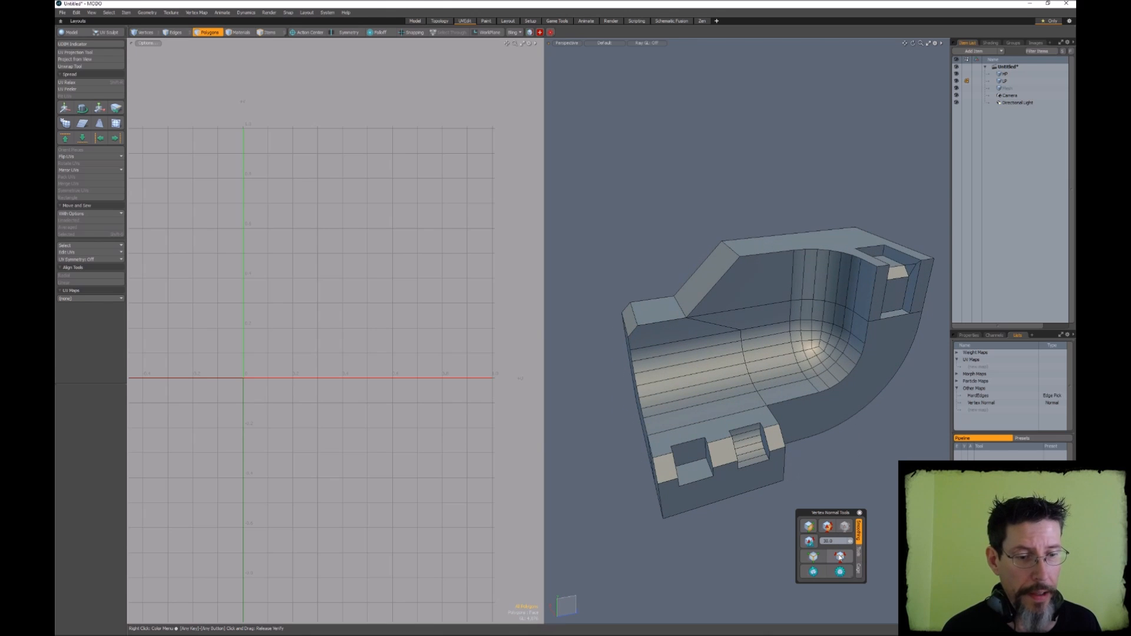
pyautogui.click(840, 557)
pyautogui.keyDown('alt'); pyautogui.moveTo(852, 434); pyautogui.dragTo(729, 406); pyautogui.keyUp('alt')
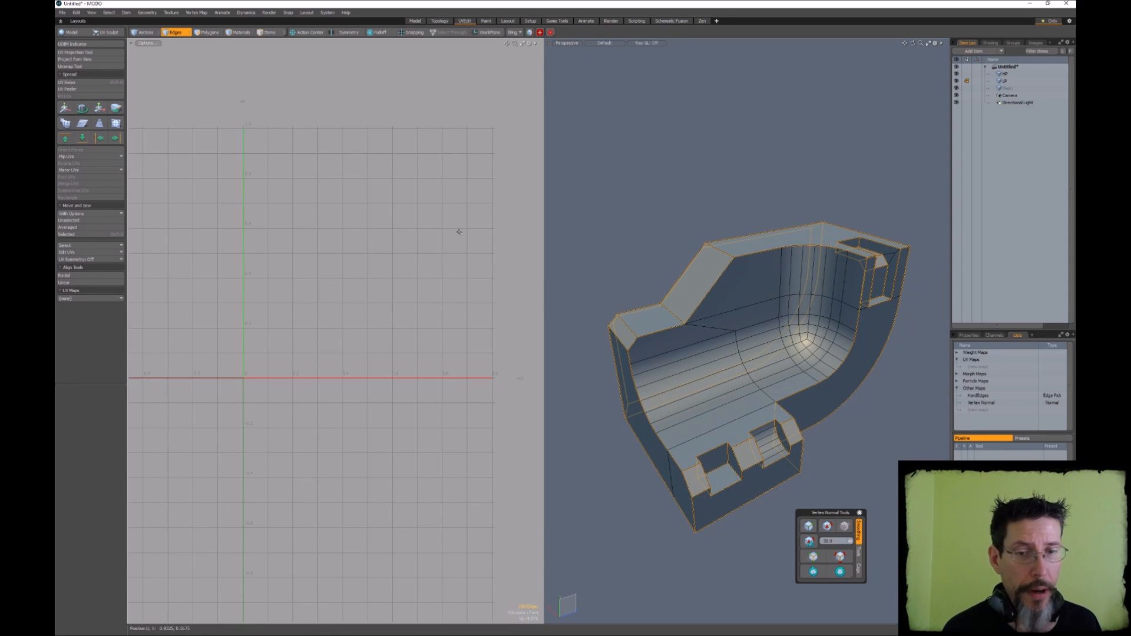
# Unwrap the LP mesh with the Conformal method, using the selected hard edges as UV seams
pyautogui.click(74, 66)
pyautogui.click(315, 195)
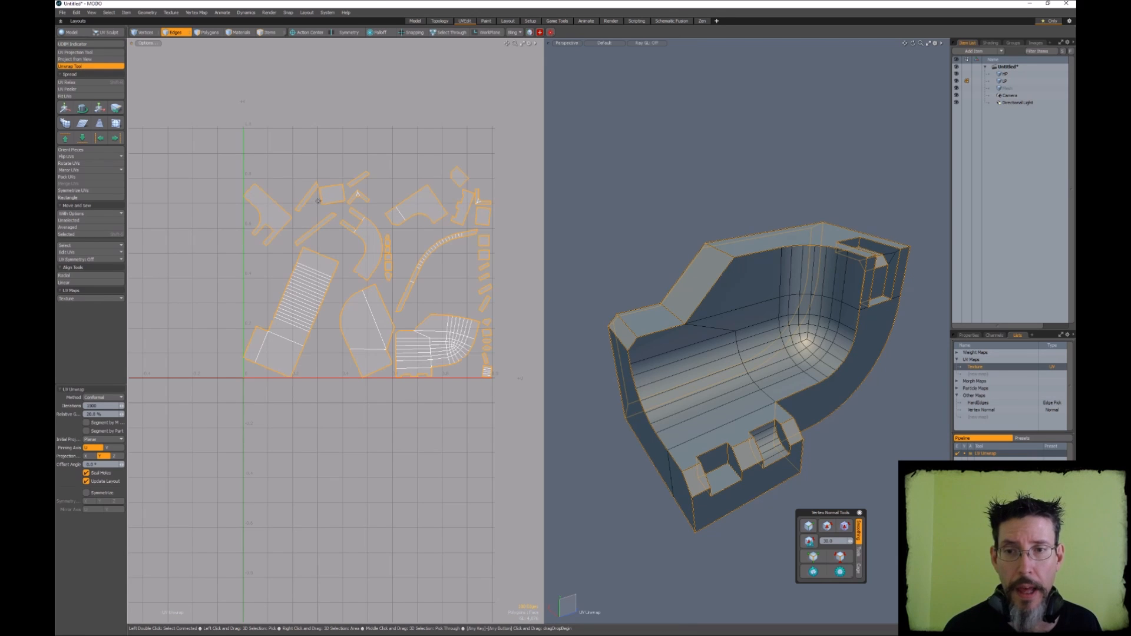
pyautogui.press('space')
pyautogui.click(375, 262)
pyautogui.keyDown('ctrl'); pyautogui.keyDown('alt'); pyautogui.moveTo(375, 263); pyautogui.dragTo(399, 257); pyautogui.keyUp('alt'); pyautogui.keyUp('ctrl')
pyautogui.moveTo(398, 258); pyautogui.dragTo(372, 267, button='middle')
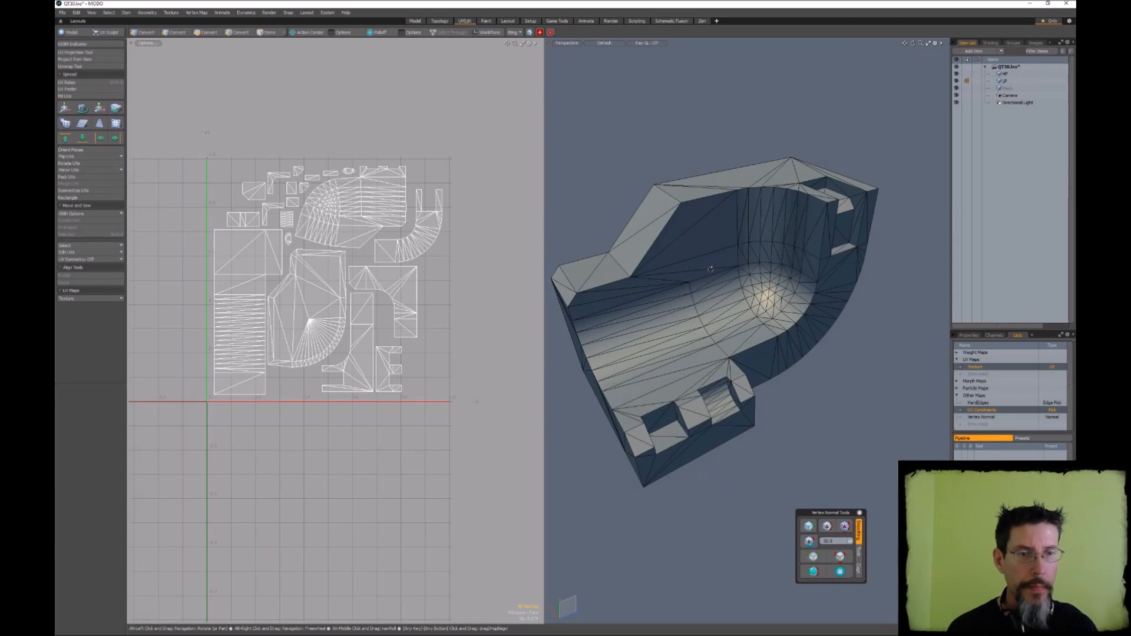
# Select the large central UV island to check which LP faces it covers, and clear the selection
pyautogui.keyDown('alt'); pyautogui.moveTo(710, 268); pyautogui.dragTo(740, 272); pyautogui.keyUp('alt')
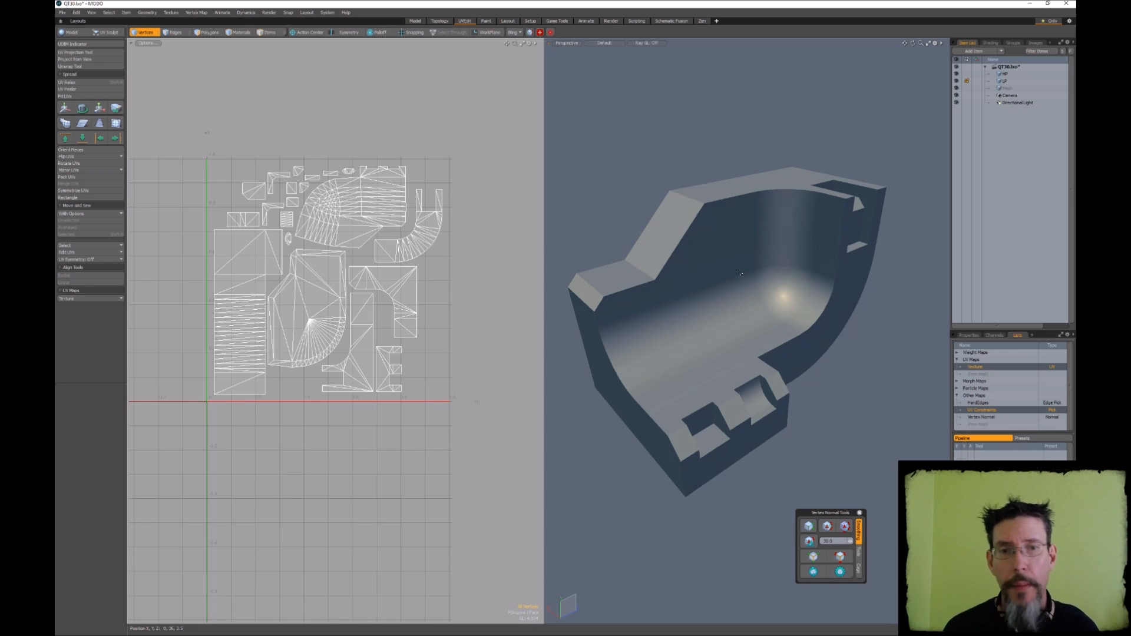
pyautogui.keyDown('alt'); pyautogui.moveTo(740, 273); pyautogui.dragTo(805, 259); pyautogui.keyUp('alt')
pyautogui.press('3')
pyautogui.doubleClick(325, 302)
pyautogui.keyDown('alt'); pyautogui.moveTo(678, 336); pyautogui.dragTo(719, 342); pyautogui.keyUp('alt')
pyautogui.moveTo(781, 237); pyautogui.dragTo(756, 214, button='middle')
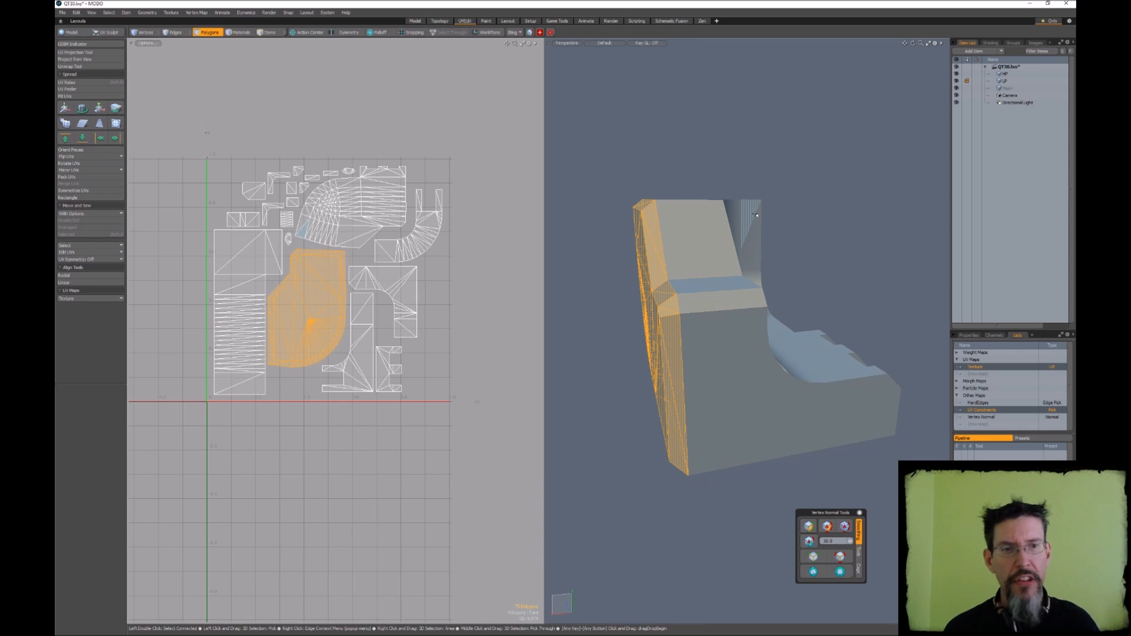
pyautogui.click(819, 150)
pyautogui.keyDown('alt'); pyautogui.moveTo(819, 150); pyautogui.dragTo(762, 270); pyautogui.keyUp('alt')
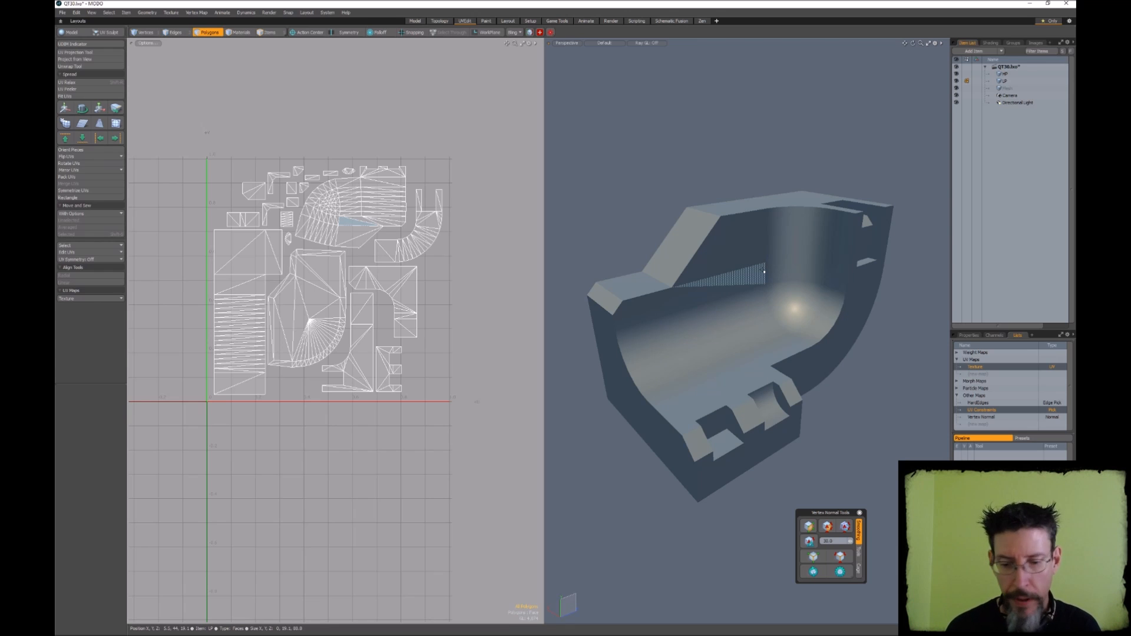
# Show the wireframe and examine the LP mesh's triangulation from several sides
pyautogui.press('8')
pyautogui.keyDown('alt'); pyautogui.moveTo(773, 270); pyautogui.dragTo(693, 286); pyautogui.keyUp('alt')
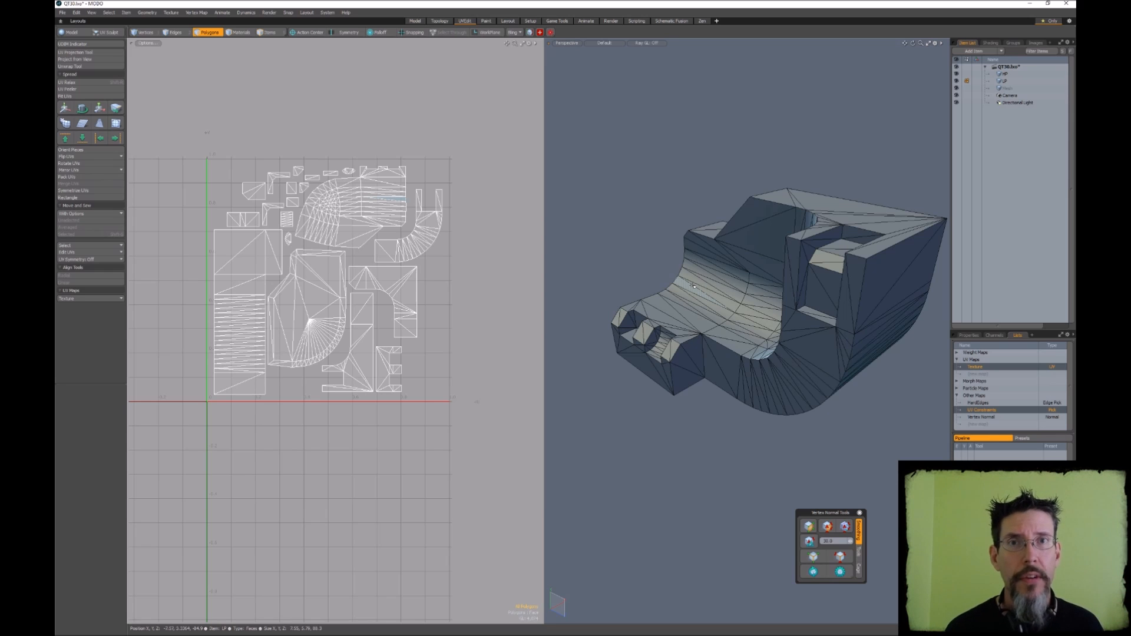
pyautogui.keyDown('alt'); pyautogui.moveTo(694, 286); pyautogui.dragTo(745, 265); pyautogui.keyUp('alt')
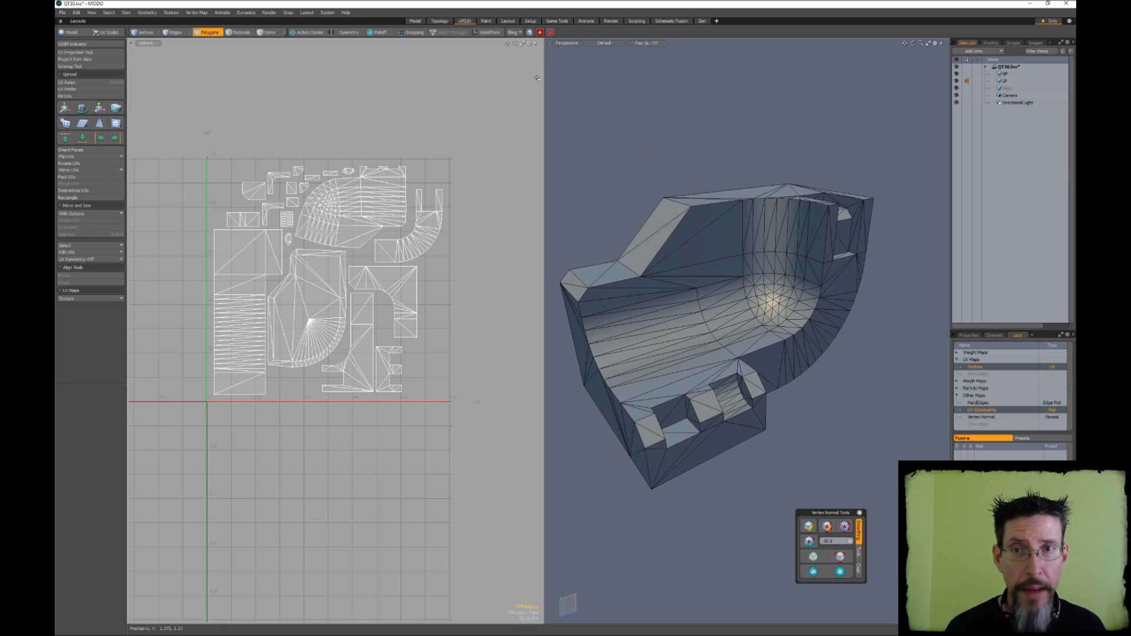
# Review the FBX I/O preferences, keep Surface refining on Triangulate mesh, and close the preferences
pyautogui.click(328, 12)
pyautogui.click(329, 25)
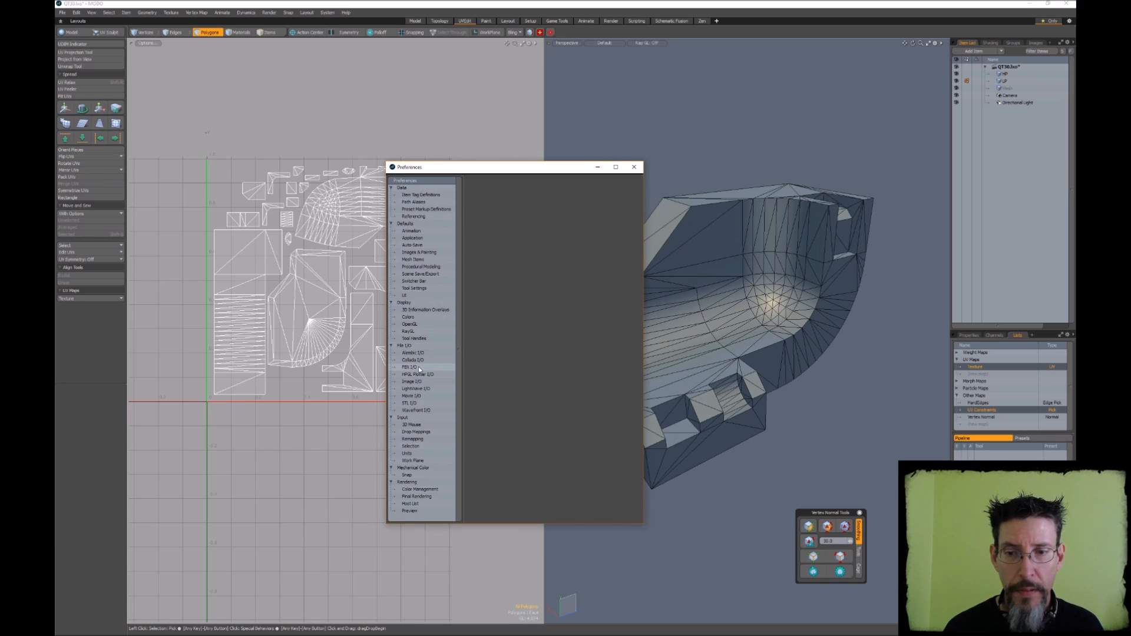
pyautogui.click(418, 367)
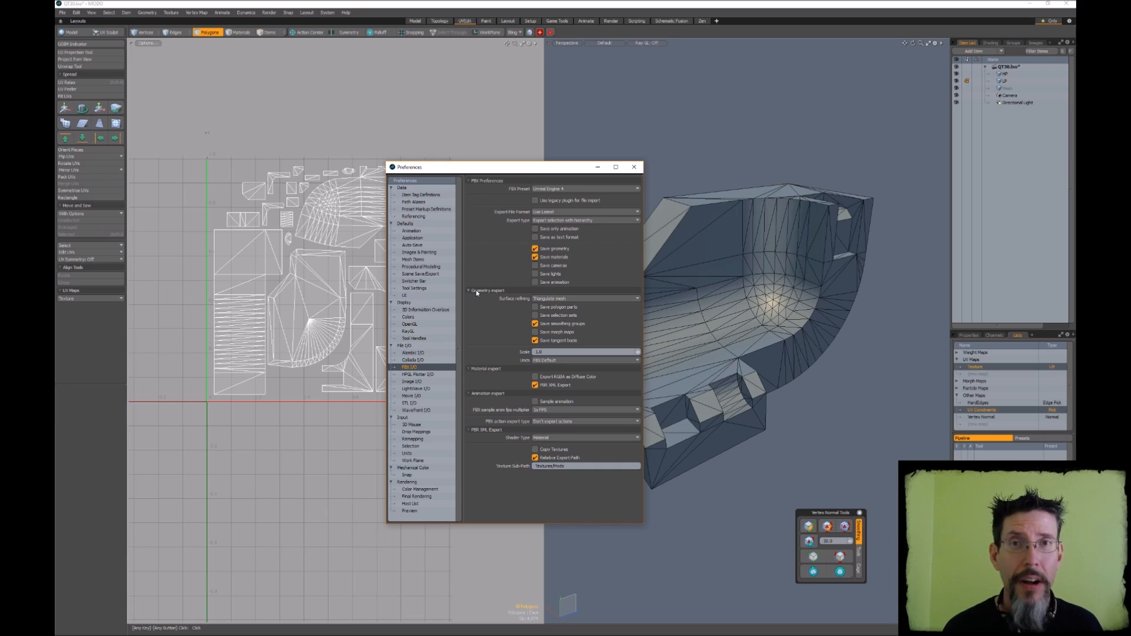
pyautogui.click(603, 298)
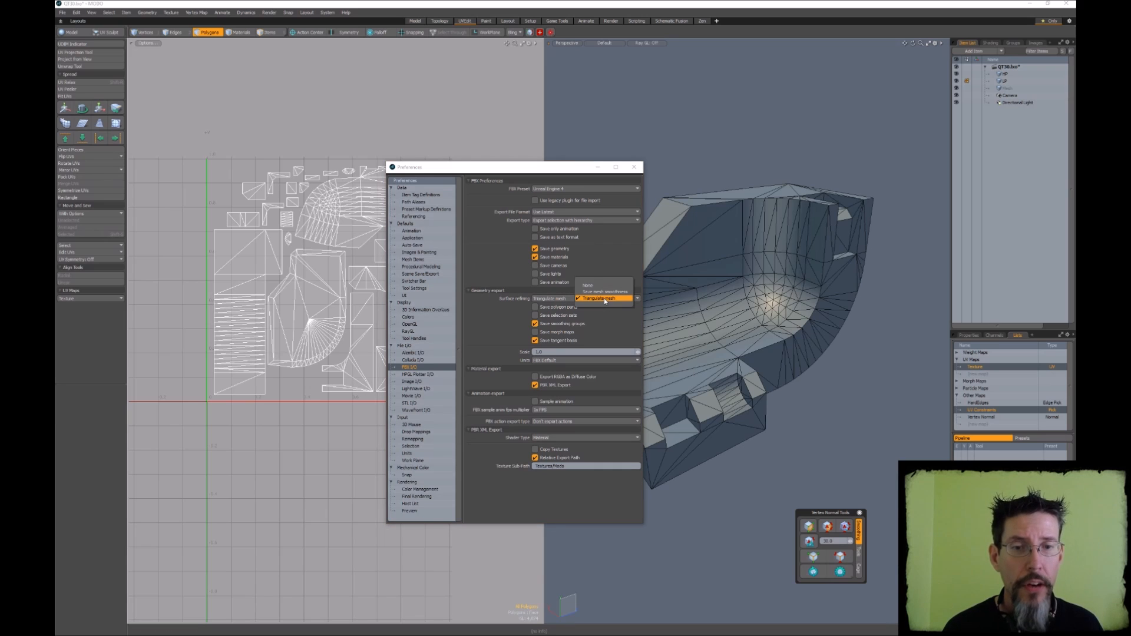
pyautogui.click(603, 298)
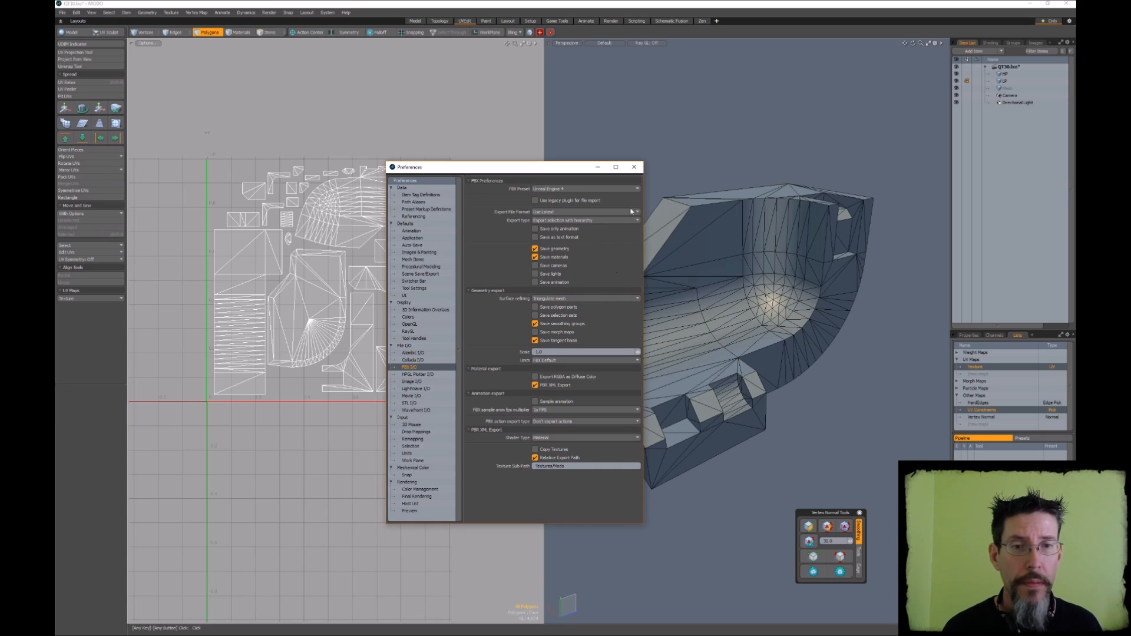
pyautogui.click(637, 168)
# Examine the triangulated LP mesh, and hide the wireframe to inspect its shading
pyautogui.moveTo(671, 144)
pyautogui.keyDown('alt'); pyautogui.mouseDown()
pyautogui.moveTo(698, 138)
pyautogui.moveTo(677, 149)
pyautogui.mouseUp(); pyautogui.keyUp('alt')
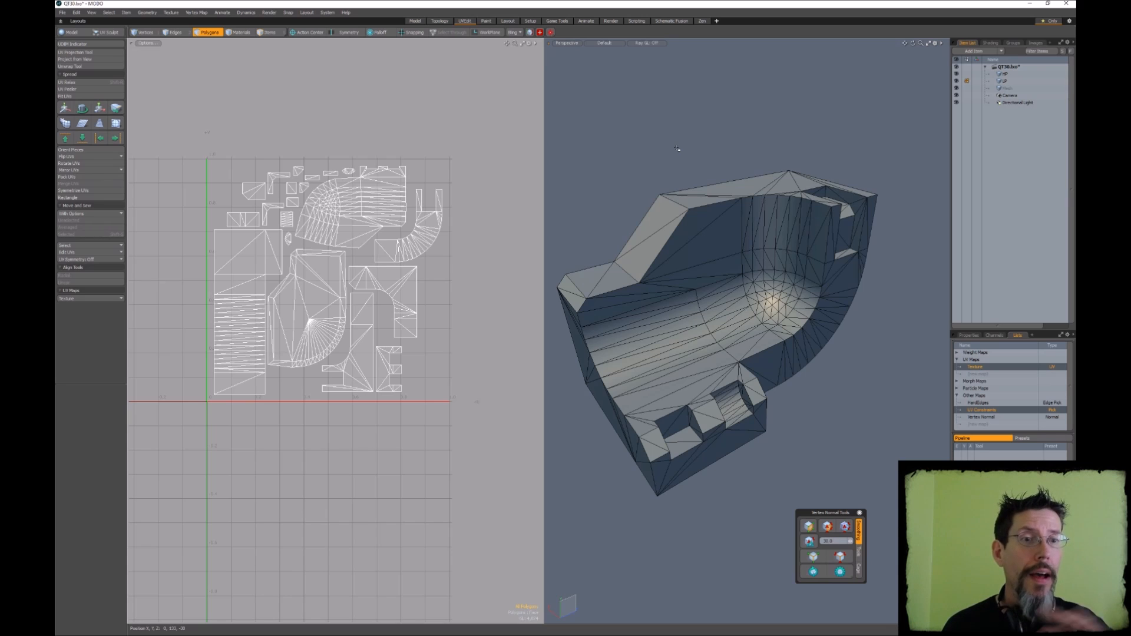
pyautogui.keyDown('alt'); pyautogui.moveTo(677, 149); pyautogui.dragTo(703, 155); pyautogui.keyUp('alt')
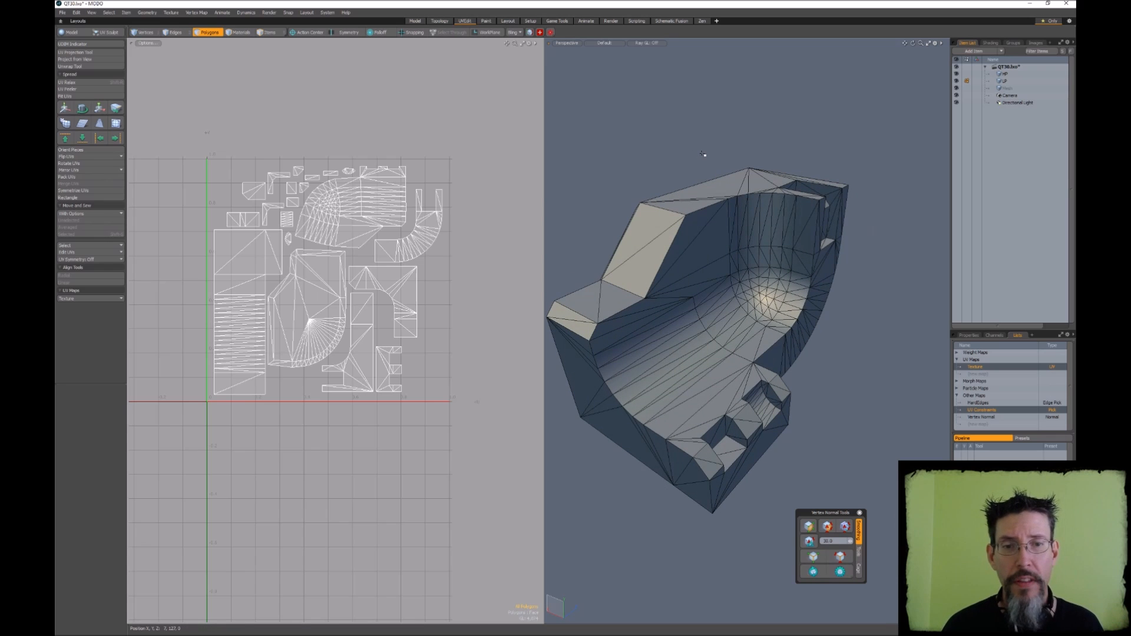
pyautogui.keyDown('alt'); pyautogui.moveTo(694, 229); pyautogui.dragTo(732, 199); pyautogui.keyUp('alt')
pyautogui.scroll(-2, 733, 199)
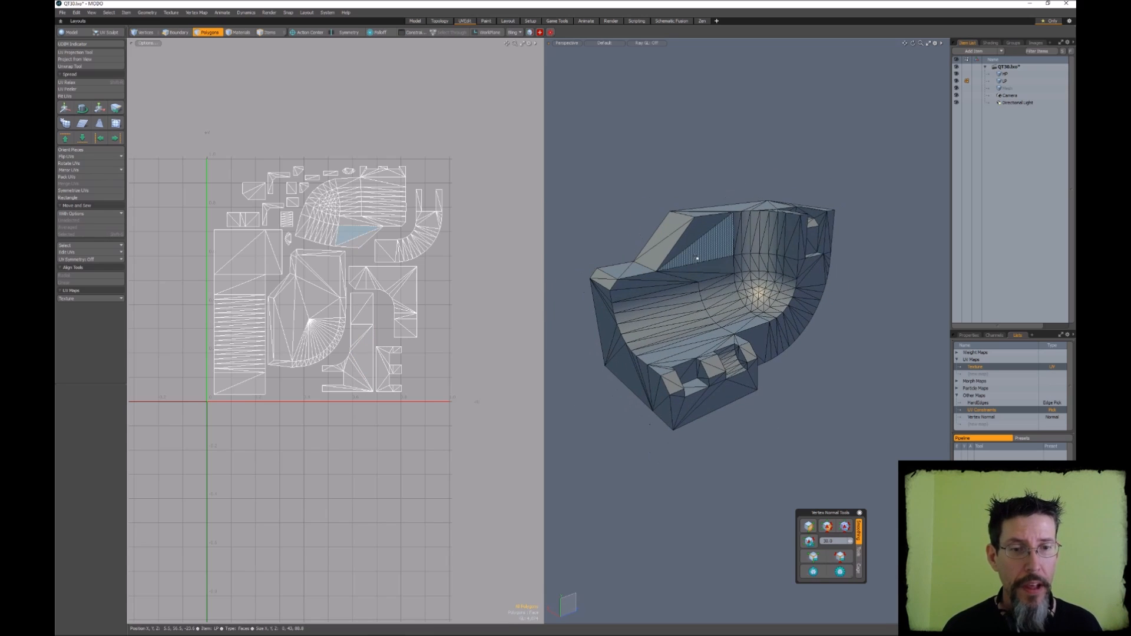
pyautogui.hotkey('ctrl', 'w')
pyautogui.keyDown('alt'); pyautogui.moveTo(697, 258); pyautogui.dragTo(730, 270); pyautogui.keyUp('alt')
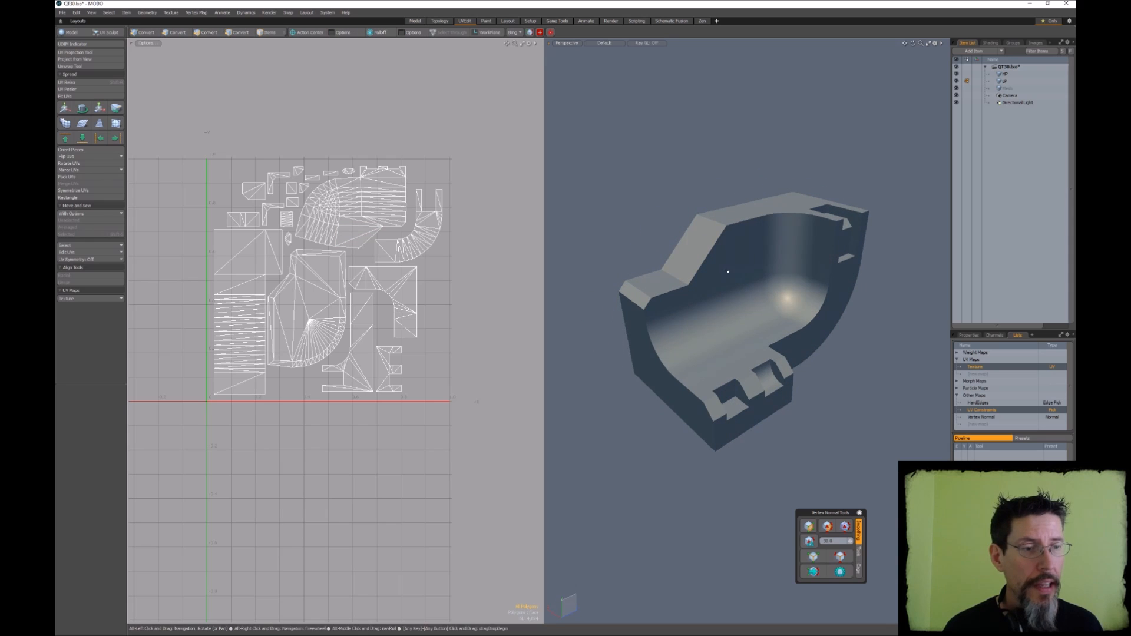
# Delete the hard edges, UV constraints and vertex normal maps from the LP mesh
pyautogui.press('Delete')
pyautogui.click(976, 403)
pyautogui.press('Delete')
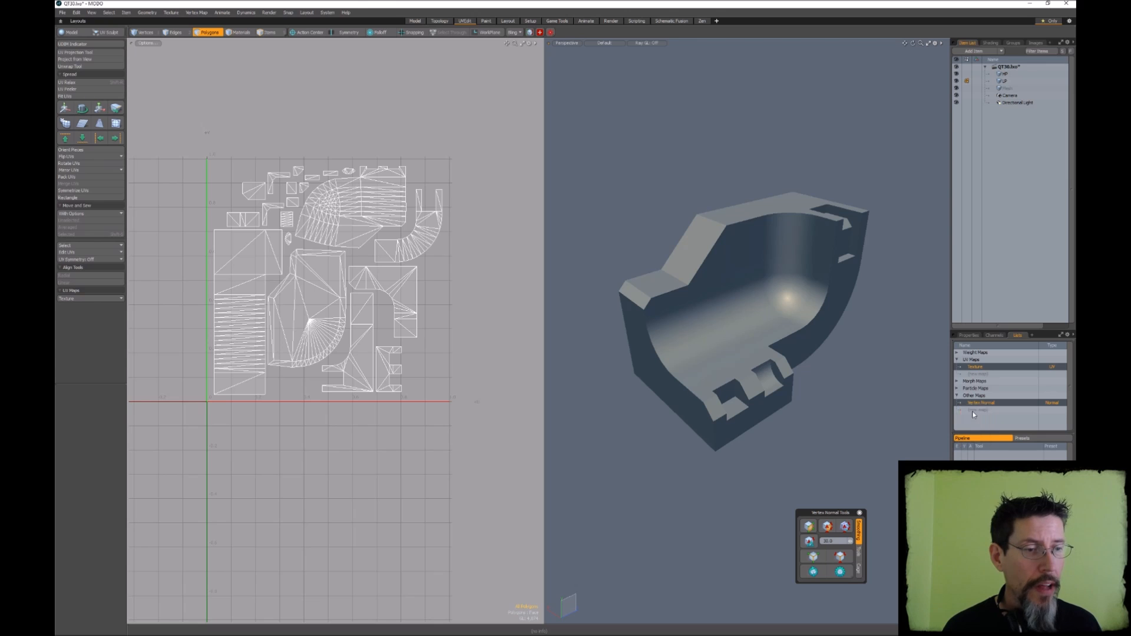
pyautogui.press('Delete')
# Set the vertex normal smoothing angle to 179 and apply it to smooth the whole LP mesh
pyautogui.keyDown('alt'); pyautogui.moveTo(876, 462); pyautogui.dragTo(838, 445); pyautogui.keyUp('alt')
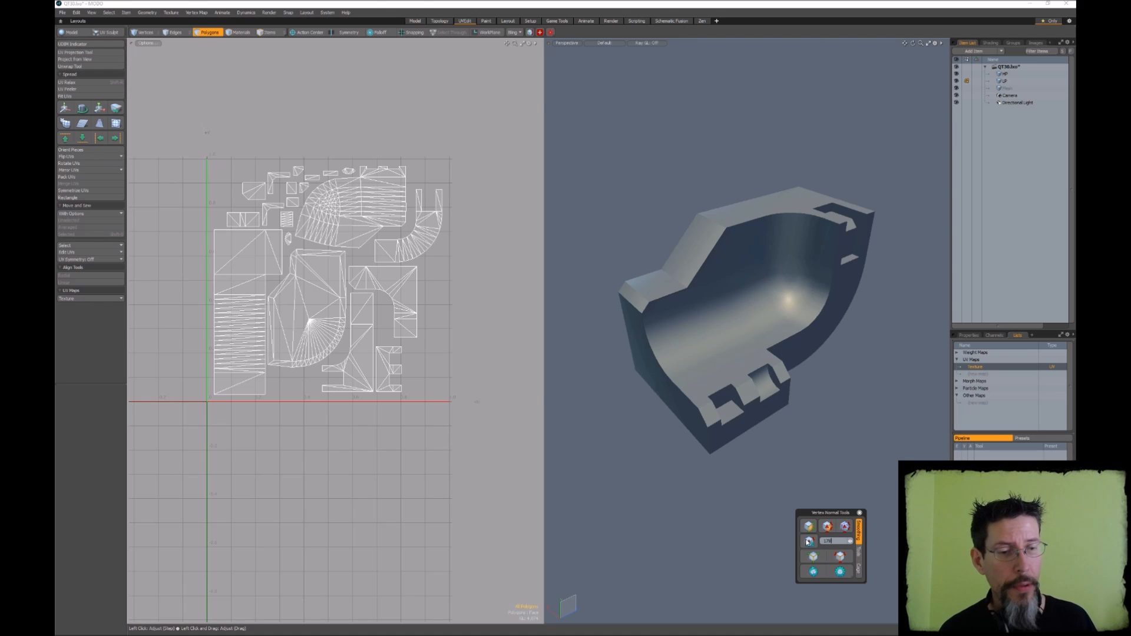
pyautogui.keyDown('alt'); pyautogui.moveTo(806, 396); pyautogui.dragTo(820, 393); pyautogui.keyUp('alt')
pyautogui.click(809, 542)
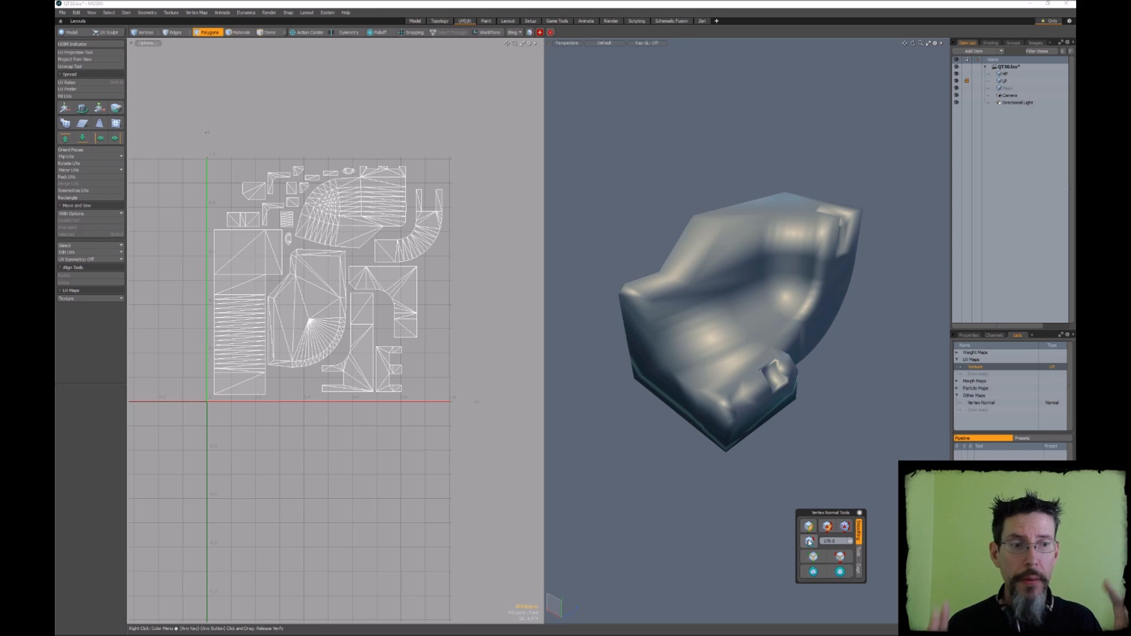
# Harden the LP mesh's vertex normals along the UV island borders and inspect the resulting shading
pyautogui.click(845, 526)
pyautogui.keyDown('alt'); pyautogui.moveTo(874, 404); pyautogui.dragTo(705, 372); pyautogui.keyUp('alt')
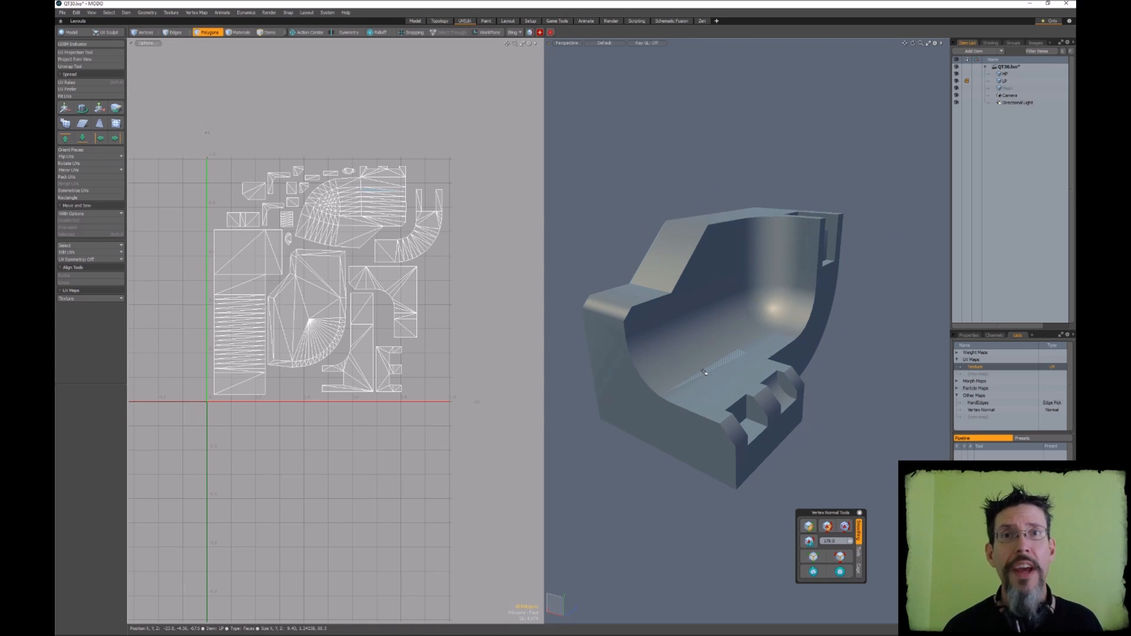
pyautogui.keyDown('alt'); pyautogui.moveTo(705, 372); pyautogui.dragTo(818, 362); pyautogui.keyUp('alt')
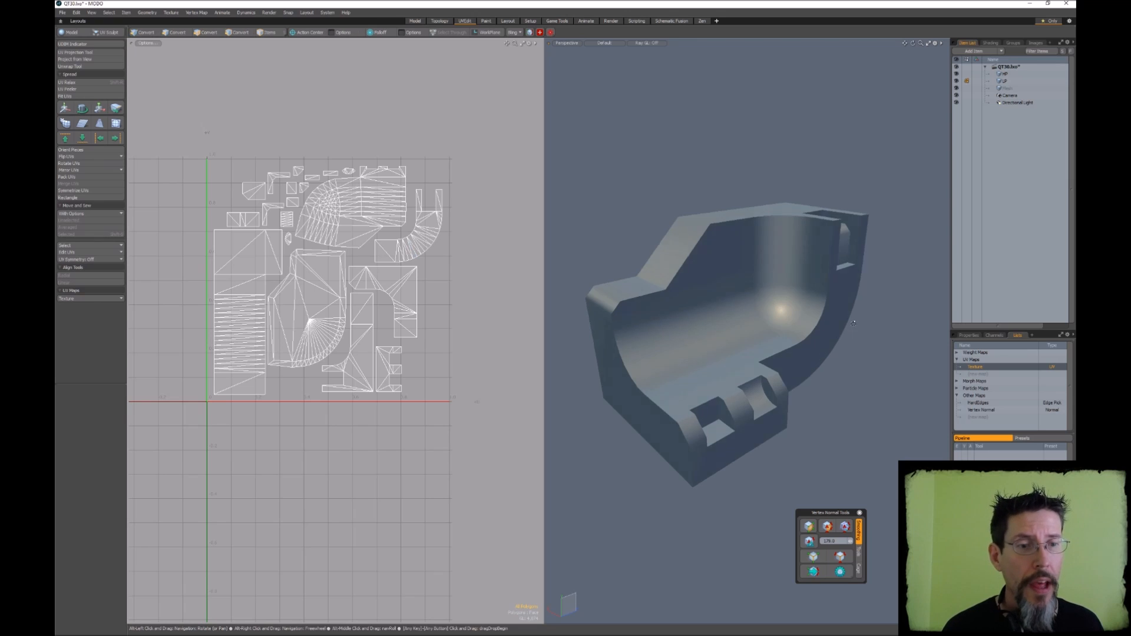
pyautogui.keyDown('alt'); pyautogui.moveTo(818, 363); pyautogui.dragTo(822, 347); pyautogui.keyUp('alt')
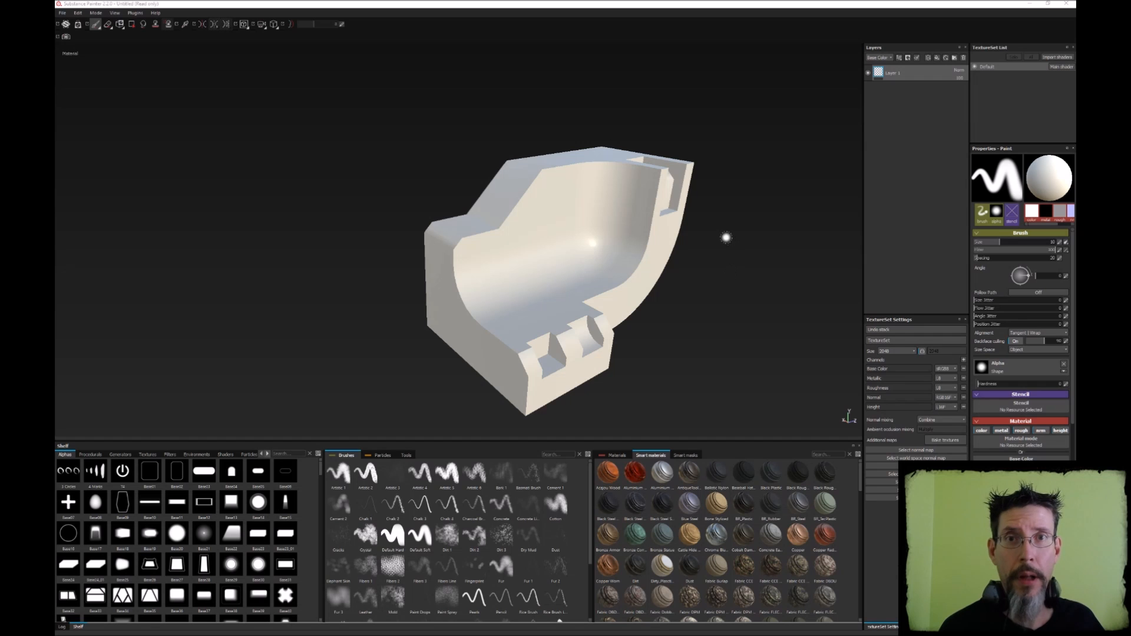
# In Substance Painter, bake only the normal map at 512x512 for the default texture set, with all other additional maps turned off
pyautogui.moveTo(727, 240)
pyautogui.keyDown('alt'); pyautogui.mouseDown()
pyautogui.moveTo(695, 242)
pyautogui.moveTo(771, 287)
pyautogui.moveTo(711, 274)
pyautogui.moveTo(747, 271)
pyautogui.moveTo(662, 283)
pyautogui.moveTo(750, 277)
pyautogui.moveTo(805, 236)
pyautogui.moveTo(596, 232)
pyautogui.moveTo(697, 267)
pyautogui.moveTo(615, 259)
pyautogui.mouseUp(); pyautogui.keyUp('alt')
pyautogui.click(945, 440)
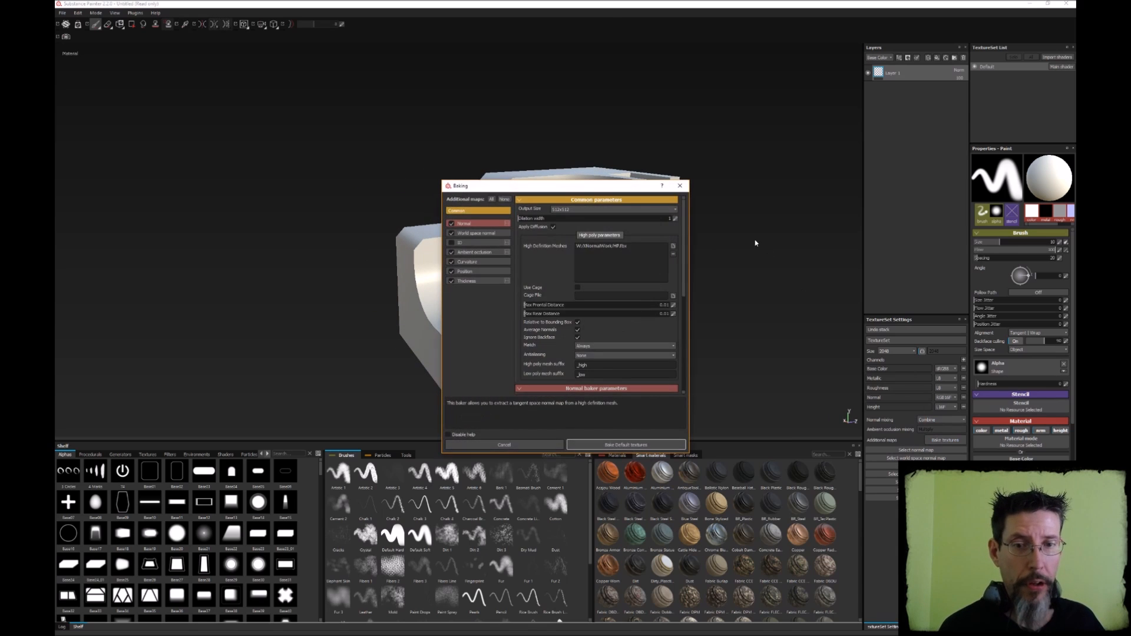
pyautogui.moveTo(560, 186); pyautogui.dragTo(777, 213)
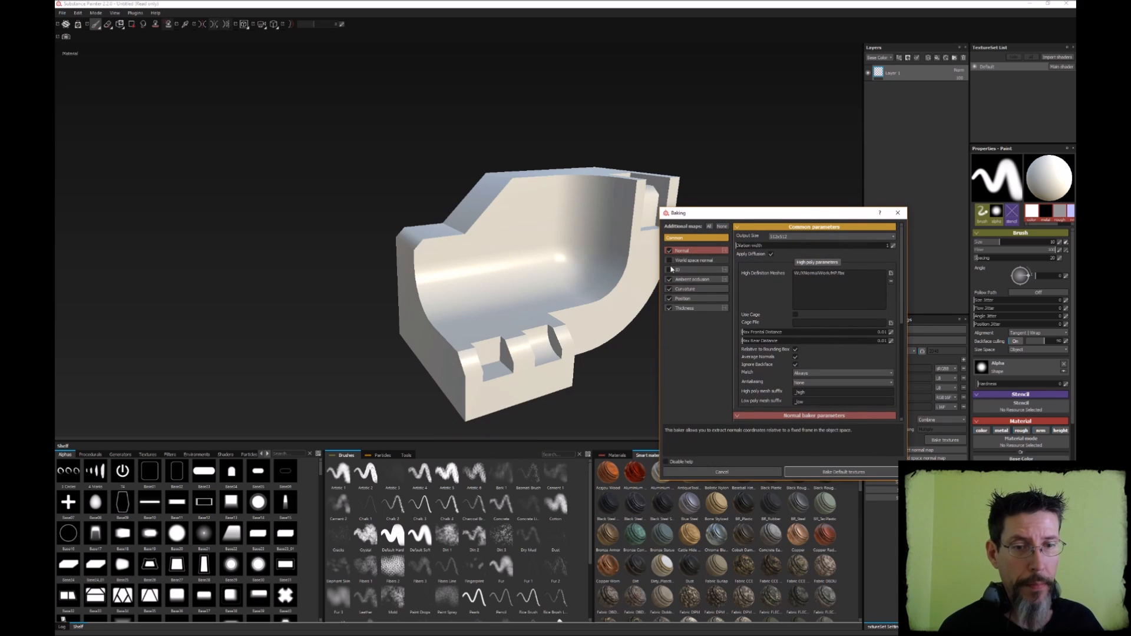
pyautogui.click(668, 280)
pyautogui.click(668, 288)
pyautogui.click(669, 299)
pyautogui.click(669, 308)
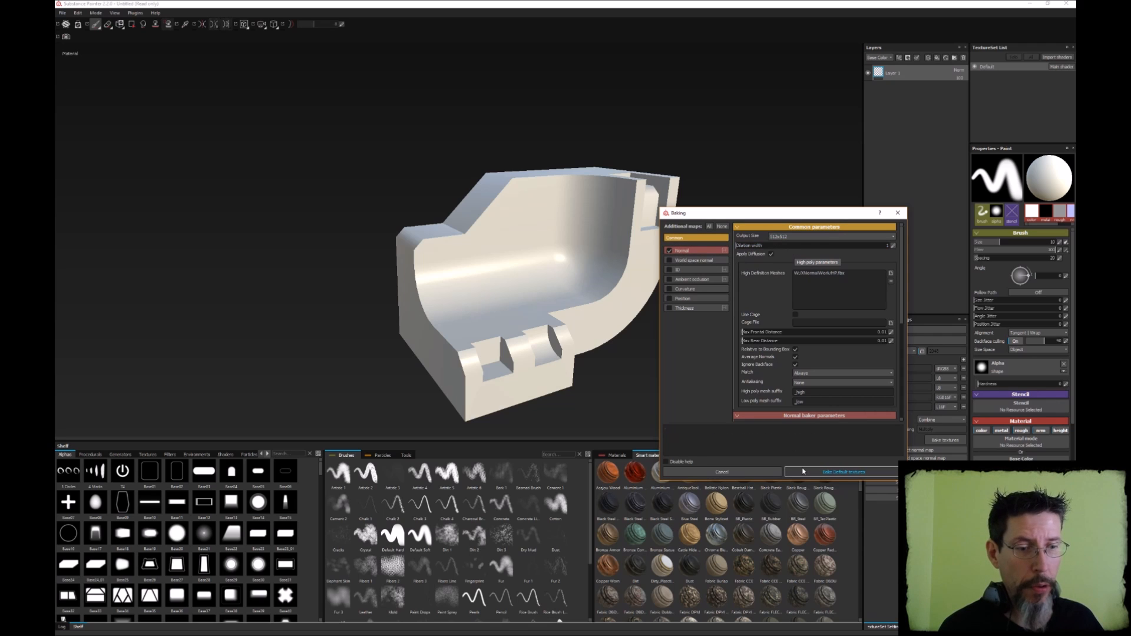
pyautogui.click(843, 472)
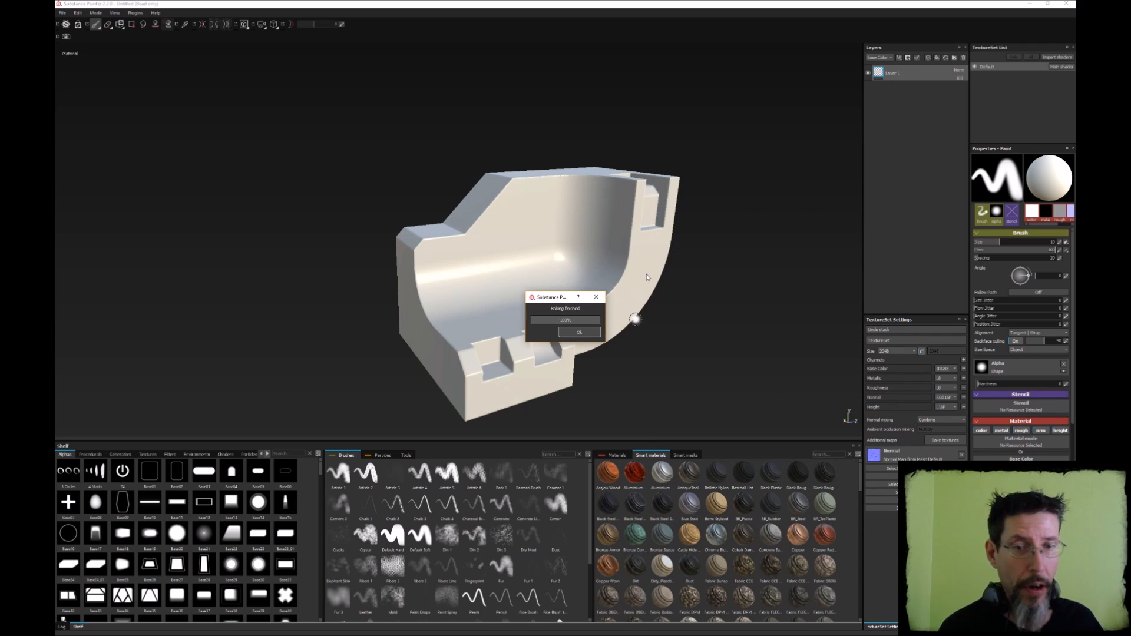
pyautogui.press('Return')
# Examine the baked normal map's shading on the model's edges, recesses and back faces
pyautogui.keyDown('alt'); pyautogui.moveTo(547, 244); pyautogui.dragTo(606, 274); pyautogui.keyUp('alt')
pyautogui.keyDown('alt'); pyautogui.moveTo(684, 296); pyautogui.dragTo(645, 274); pyautogui.keyUp('alt')
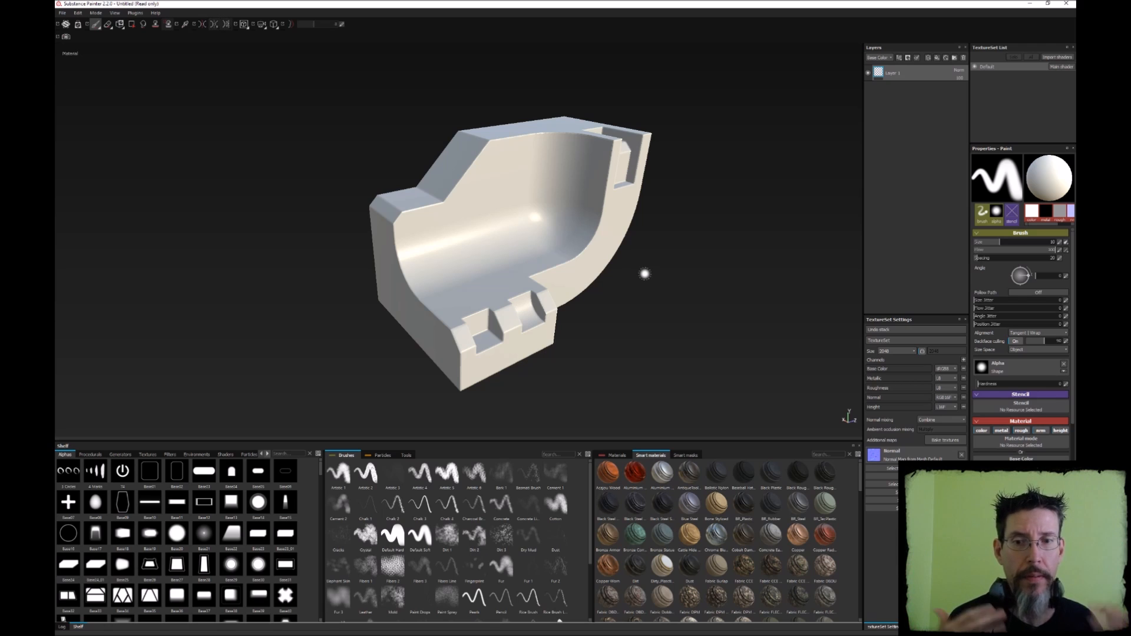
pyautogui.keyDown('alt'); pyautogui.moveTo(570, 242); pyautogui.dragTo(582, 131, button='right'); pyautogui.keyUp('alt')
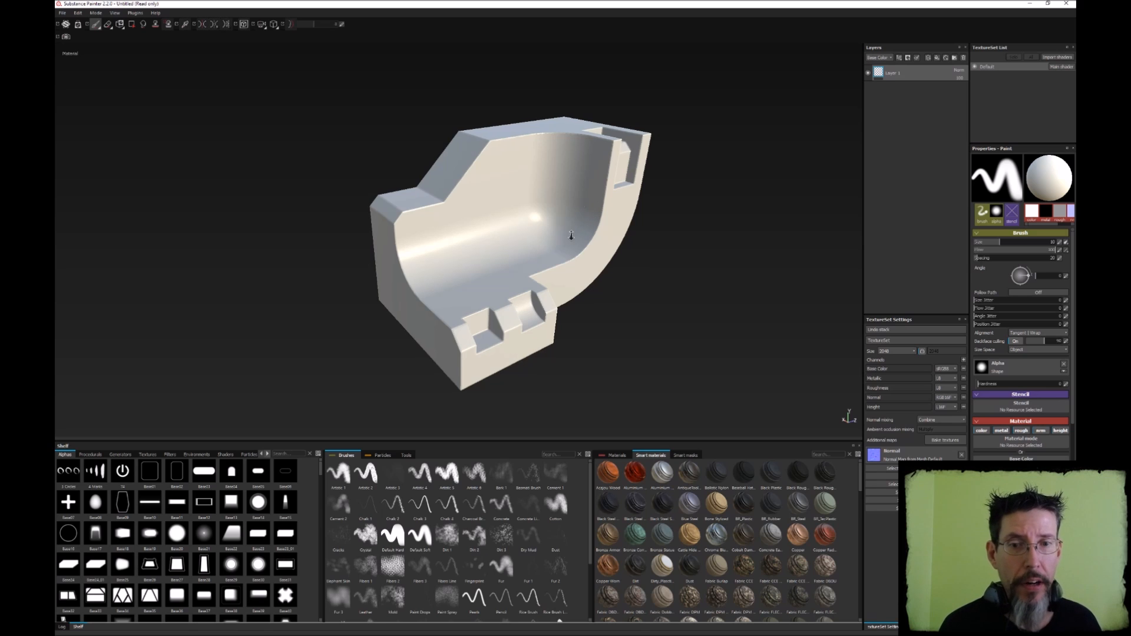
pyautogui.keyDown('alt'); pyautogui.moveTo(570, 124); pyautogui.dragTo(570, 197); pyautogui.keyUp('alt')
pyautogui.scroll(3, 512, 202)
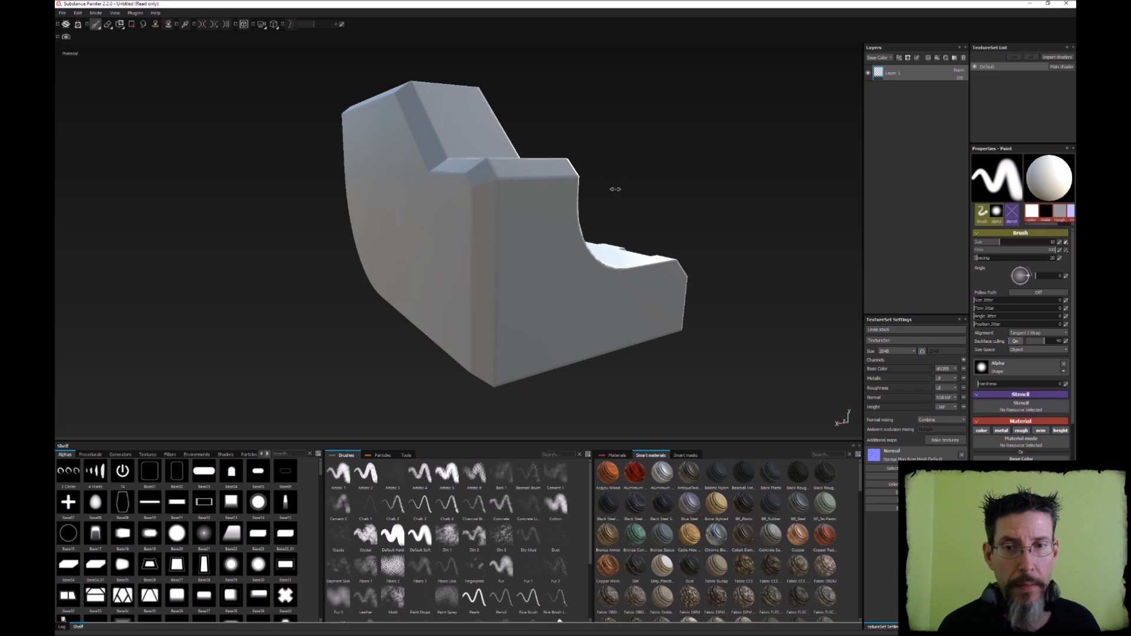
pyautogui.keyDown('shift'); pyautogui.moveTo(615, 189); pyautogui.dragTo(475, 215, button='right'); pyautogui.keyUp('shift')
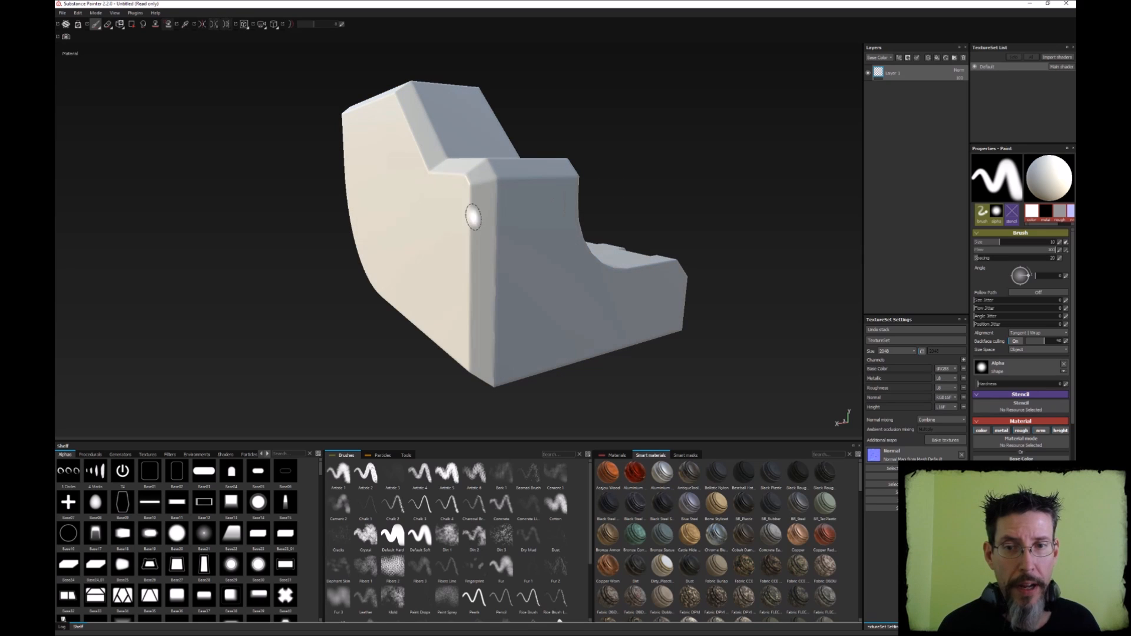
pyautogui.keyDown('shift'); pyautogui.moveTo(596, 205); pyautogui.dragTo(613, 204, button='right'); pyautogui.keyUp('shift')
pyautogui.keyDown('alt'); pyautogui.moveTo(613, 205); pyautogui.dragTo(714, 283); pyautogui.keyUp('alt')
# Bake the normal, world space normal, ambient occlusion, curvature, position and thickness maps at 2048x2048
pyautogui.click(945, 440)
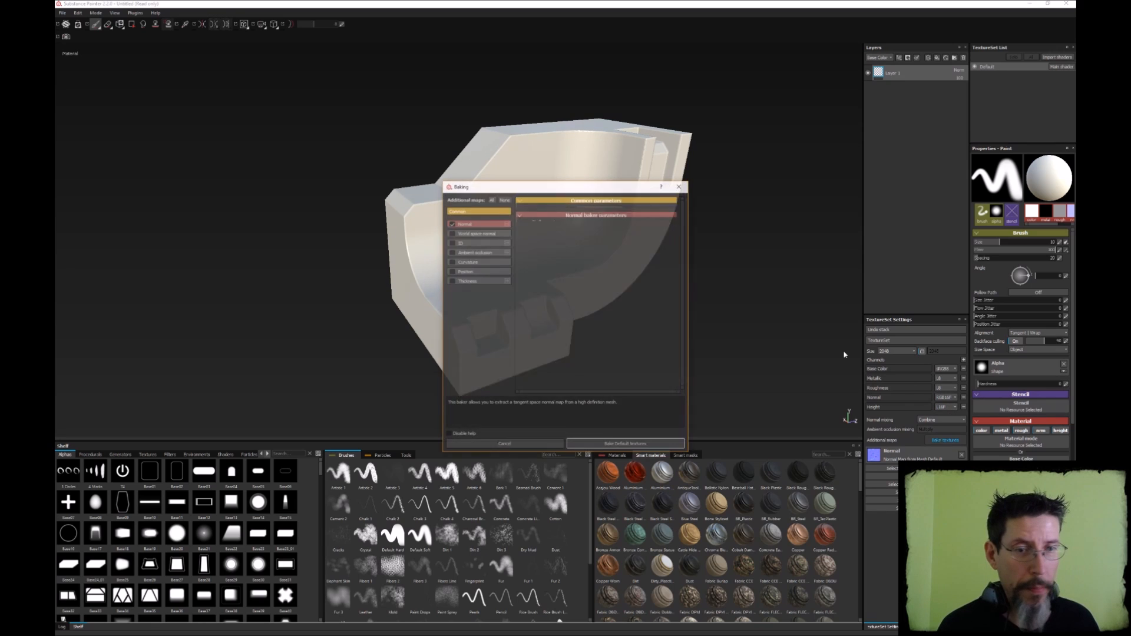
pyautogui.click(574, 210)
pyautogui.click(563, 227)
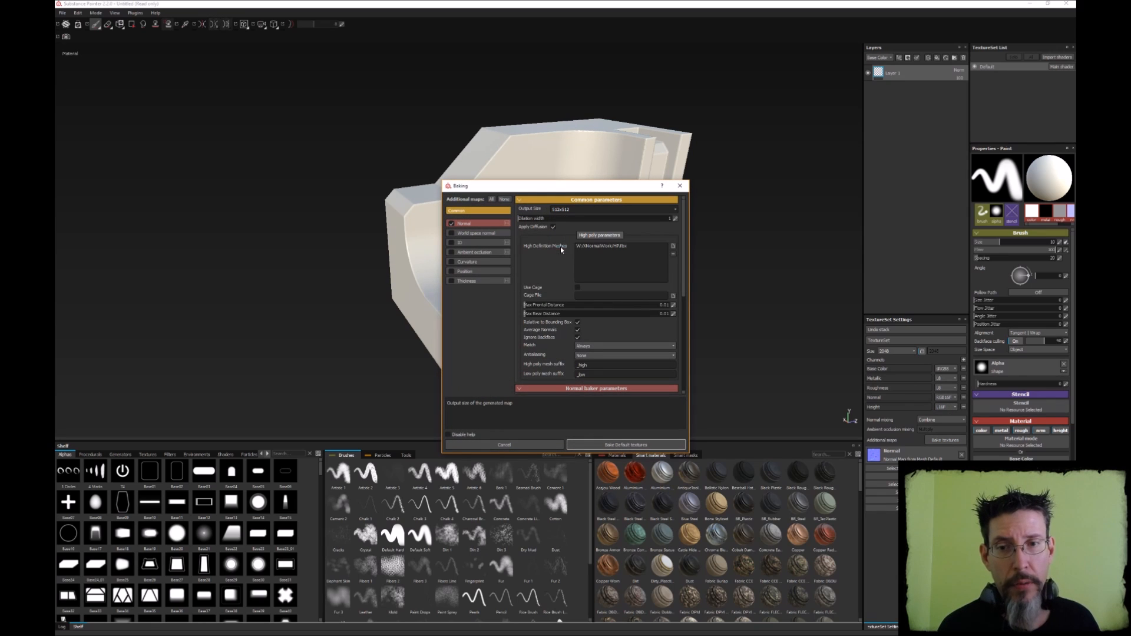
pyautogui.click(452, 233)
pyautogui.click(451, 252)
pyautogui.click(451, 261)
pyautogui.click(451, 271)
pyautogui.click(452, 281)
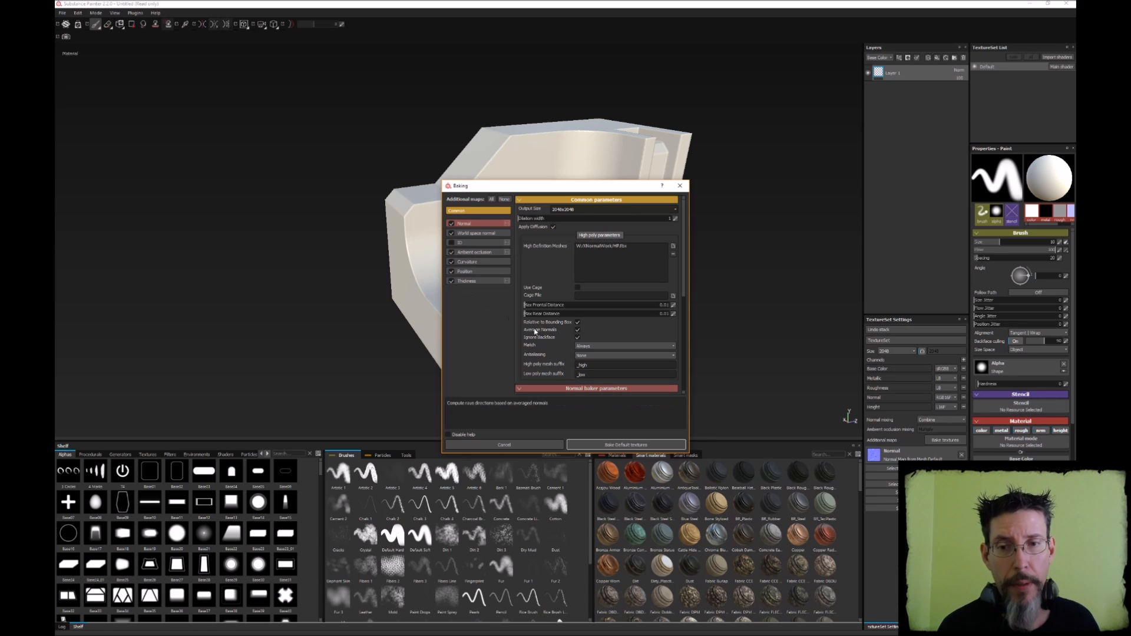
pyautogui.click(619, 446)
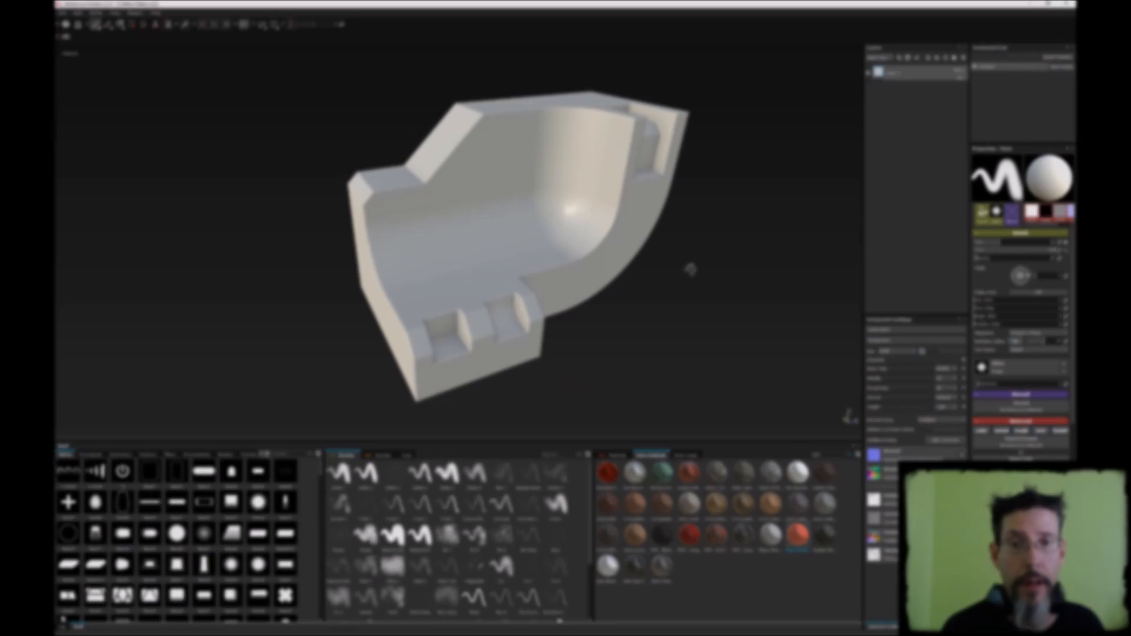
# Check how the 2048x2048 bake shades the model from different angles and under different lighting
pyautogui.keyDown('alt'); pyautogui.moveTo(690, 269); pyautogui.dragTo(701, 281); pyautogui.keyUp('alt')
pyautogui.keyDown('shift'); pyautogui.moveTo(702, 280); pyautogui.dragTo(690, 276, button='right'); pyautogui.keyUp('shift')
pyautogui.keyDown('alt'); pyautogui.moveTo(689, 276); pyautogui.dragTo(667, 276); pyautogui.keyUp('alt')
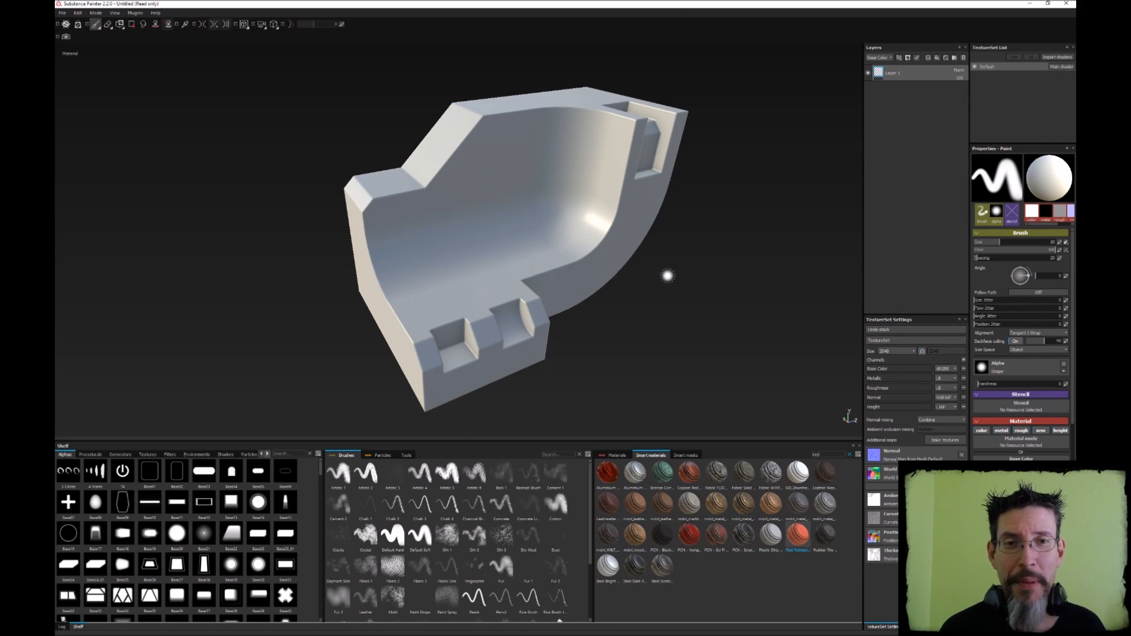
pyautogui.moveTo(735, 267)
pyautogui.keyDown('alt'); pyautogui.mouseDown()
pyautogui.moveTo(719, 280)
pyautogui.moveTo(738, 273)
pyautogui.mouseUp(); pyautogui.keyUp('alt')
pyautogui.moveTo(738, 273)
pyautogui.keyDown('shift'); pyautogui.mouseDown(button='right')
pyautogui.moveTo(677, 262)
pyautogui.moveTo(692, 268)
pyautogui.moveTo(674, 272)
pyautogui.mouseUp(button='right'); pyautogui.keyUp('shift')
pyautogui.moveTo(674, 272)
pyautogui.keyDown('alt'); pyautogui.mouseDown()
pyautogui.moveTo(699, 288)
pyautogui.moveTo(705, 230)
pyautogui.moveTo(685, 240)
pyautogui.moveTo(709, 240)
pyautogui.moveTo(664, 230)
pyautogui.moveTo(634, 240)
pyautogui.mouseUp(); pyautogui.keyUp('alt')
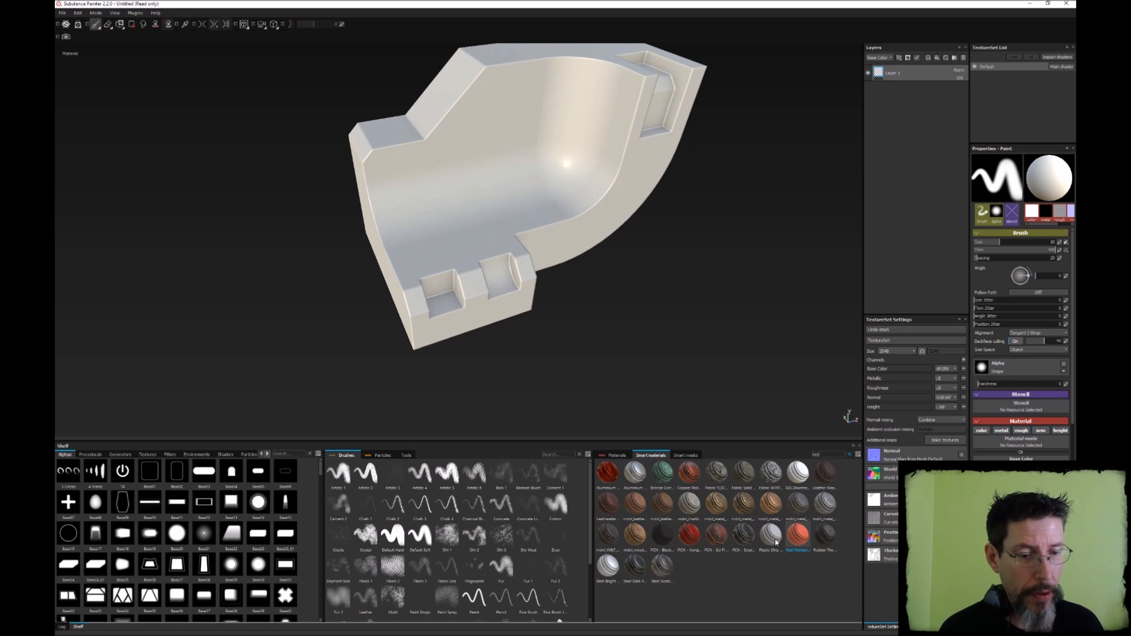
# Add the Red Painted Robot smart material below Layer 1 and inspect its edge wear around the model
pyautogui.moveTo(799, 539)
pyautogui.mouseDown()
pyautogui.moveTo(890, 206)
pyautogui.moveTo(919, 160)
pyautogui.mouseUp()
pyautogui.keyDown('alt'); pyautogui.moveTo(443, 175); pyautogui.dragTo(577, 174); pyautogui.keyUp('alt')
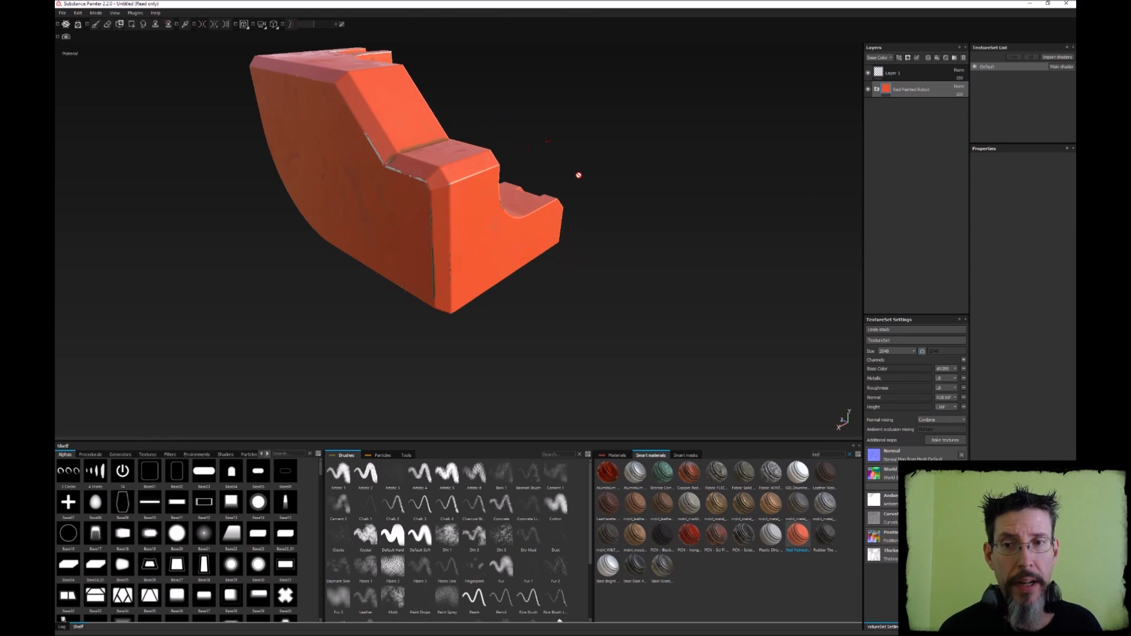
pyautogui.keyDown('alt'); pyautogui.moveTo(548, 124); pyautogui.dragTo(639, 166, button='middle'); pyautogui.keyUp('alt')
pyautogui.moveTo(639, 166)
pyautogui.keyDown('shift'); pyautogui.mouseDown(button='right')
pyautogui.moveTo(603, 169)
pyautogui.moveTo(630, 169)
pyautogui.mouseUp(button='right'); pyautogui.keyUp('shift')
pyautogui.keyDown('alt'); pyautogui.moveTo(631, 169); pyautogui.dragTo(389, 198); pyautogui.keyUp('alt')
pyautogui.keyDown('alt'); pyautogui.moveTo(596, 177); pyautogui.dragTo(515, 175, button='middle'); pyautogui.keyUp('alt')
pyautogui.keyDown('alt'); pyautogui.moveTo(664, 206); pyautogui.dragTo(550, 194); pyautogui.keyUp('alt')
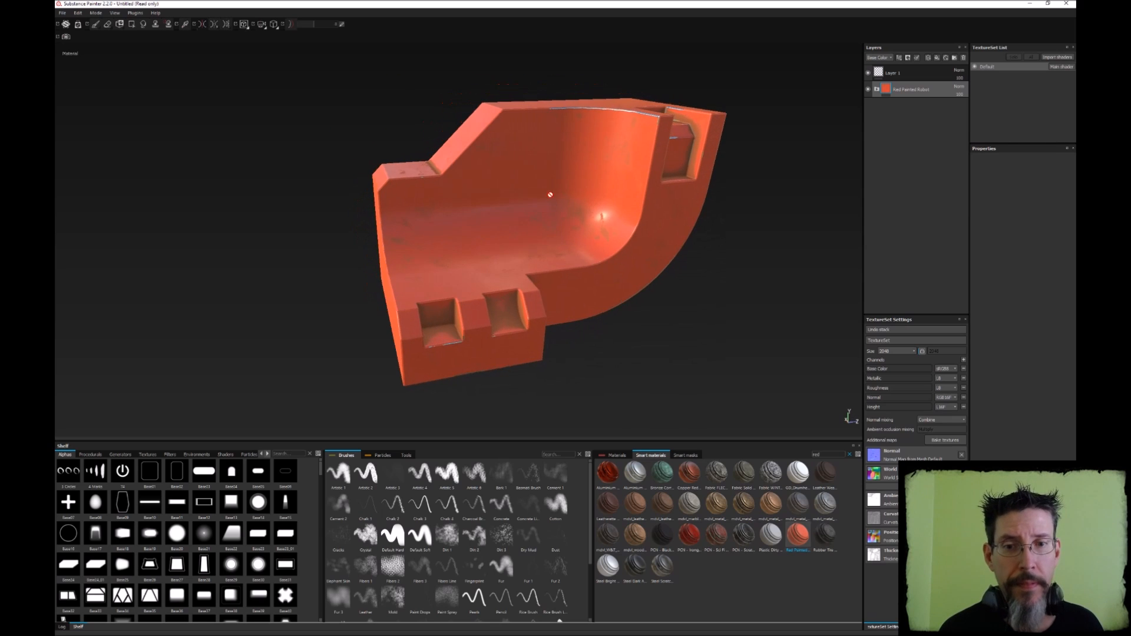
pyautogui.keyDown('alt'); pyautogui.moveTo(571, 194); pyautogui.dragTo(528, 182, button='middle'); pyautogui.keyUp('alt')
pyautogui.keyDown('shift'); pyautogui.moveTo(528, 182); pyautogui.dragTo(551, 191, button='right'); pyautogui.keyUp('shift')
pyautogui.keyDown('alt'); pyautogui.moveTo(514, 174); pyautogui.dragTo(670, 245); pyautogui.keyUp('alt')
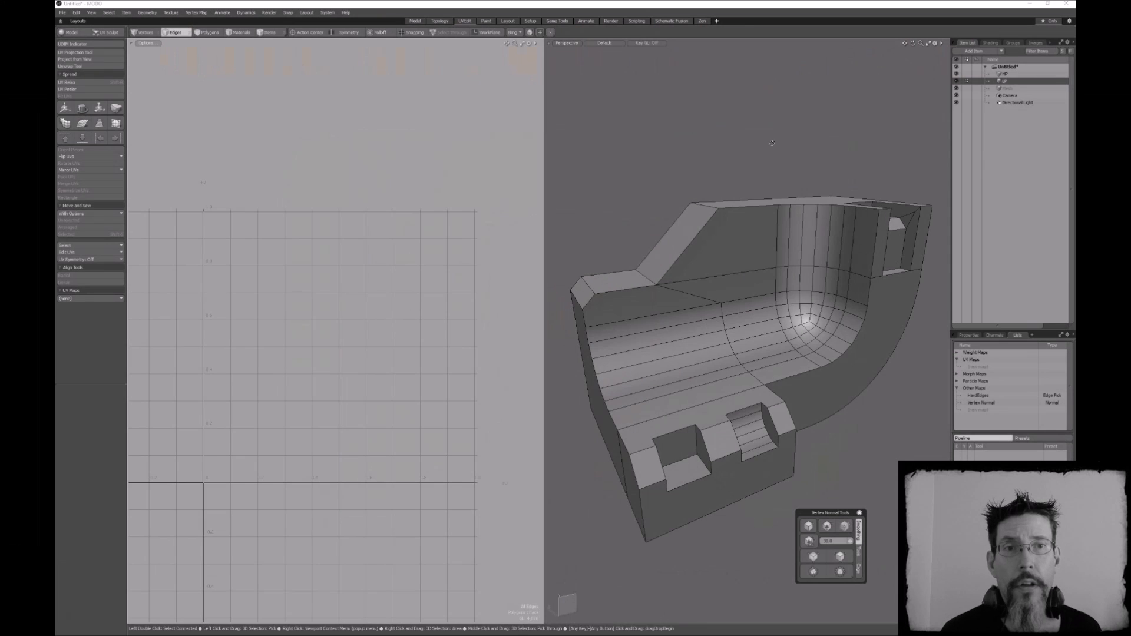
pyautogui.keyDown('alt'); pyautogui.moveTo(772, 143); pyautogui.dragTo(768, 156); pyautogui.keyUp('alt')
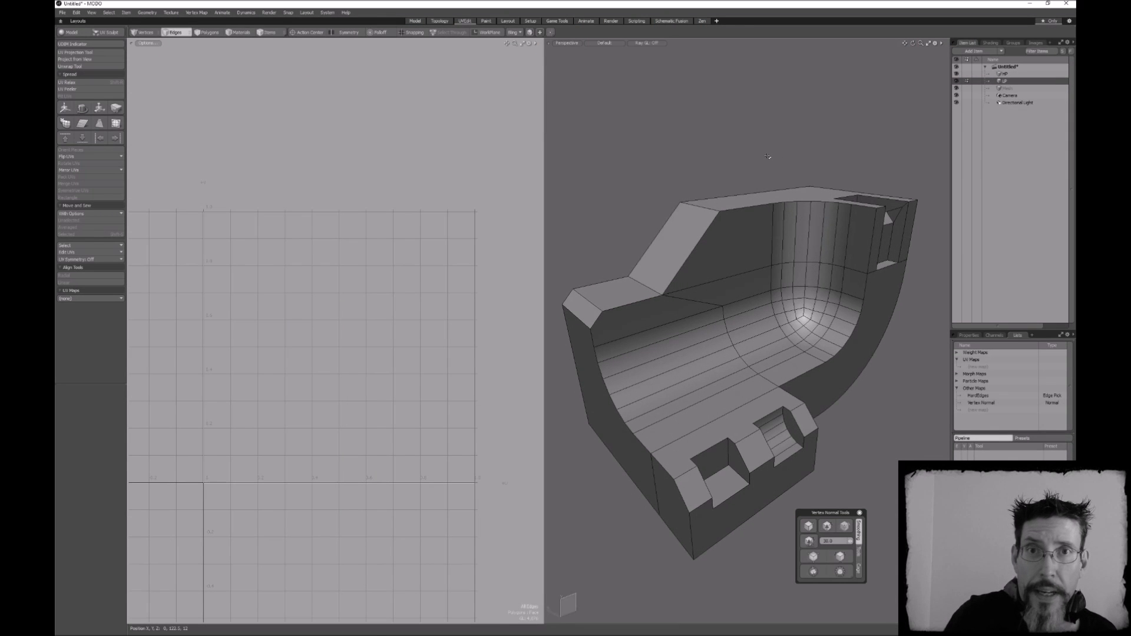